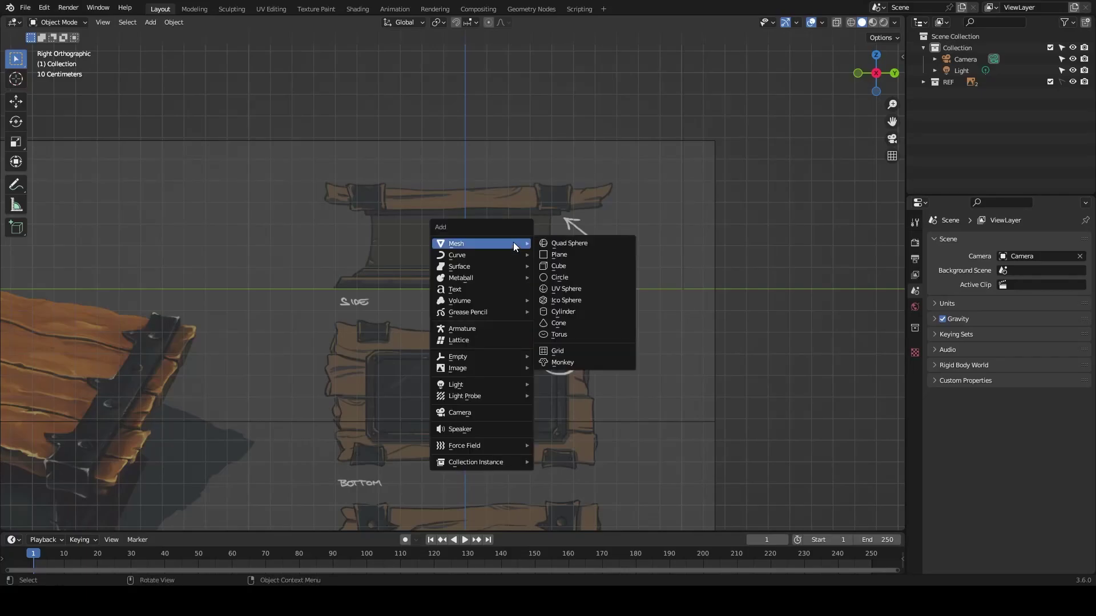
Step: Add a cube, flatten it on Z and stretch it on X into a thin slab
left_click(537, 255)
key("s")
key("z")
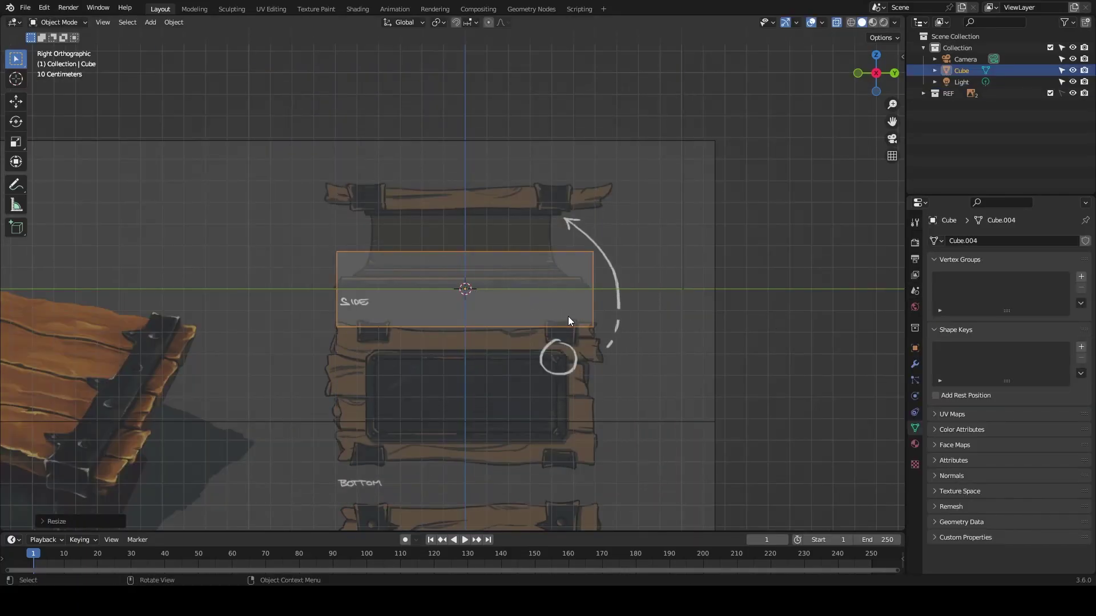
scroll(570, 315, "up", 3)
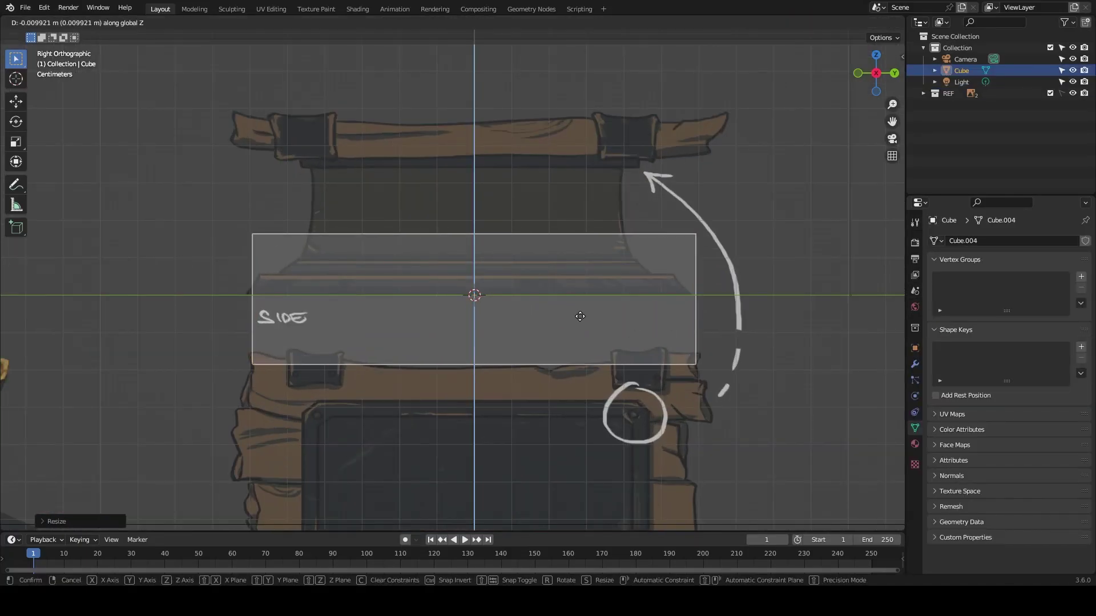
left_click(530, 303)
key("KP_7")
key("s")
key("x")
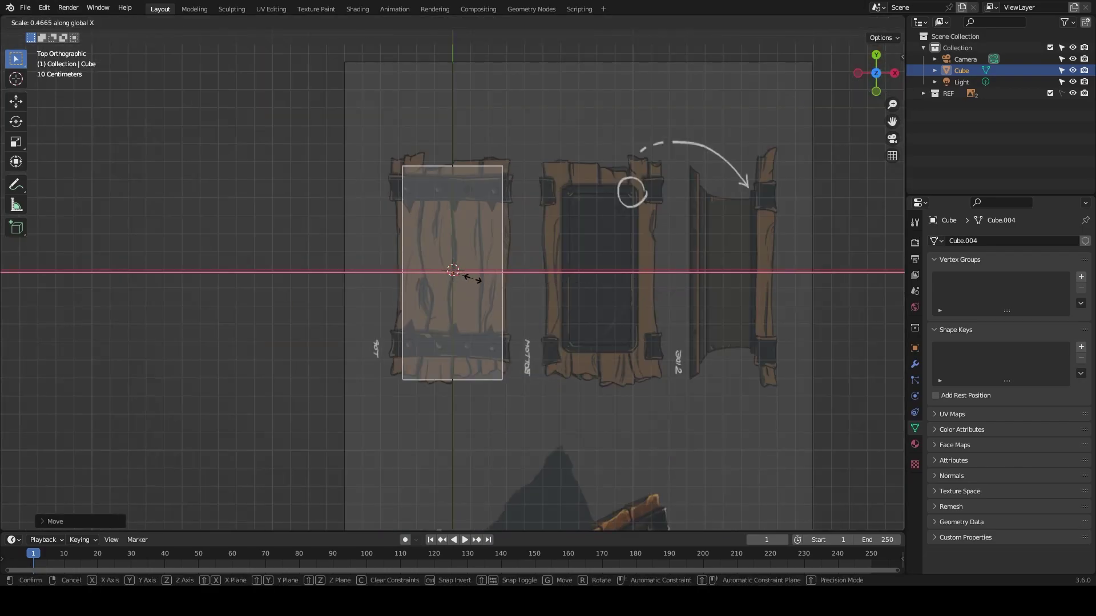
left_click(442, 272)
key("KP_3")
middle_click_drag(608, 265, 556, 280)
Step: Resize the whole slab's geometry to fit the side reference in Edit Mode
key("KP_3")
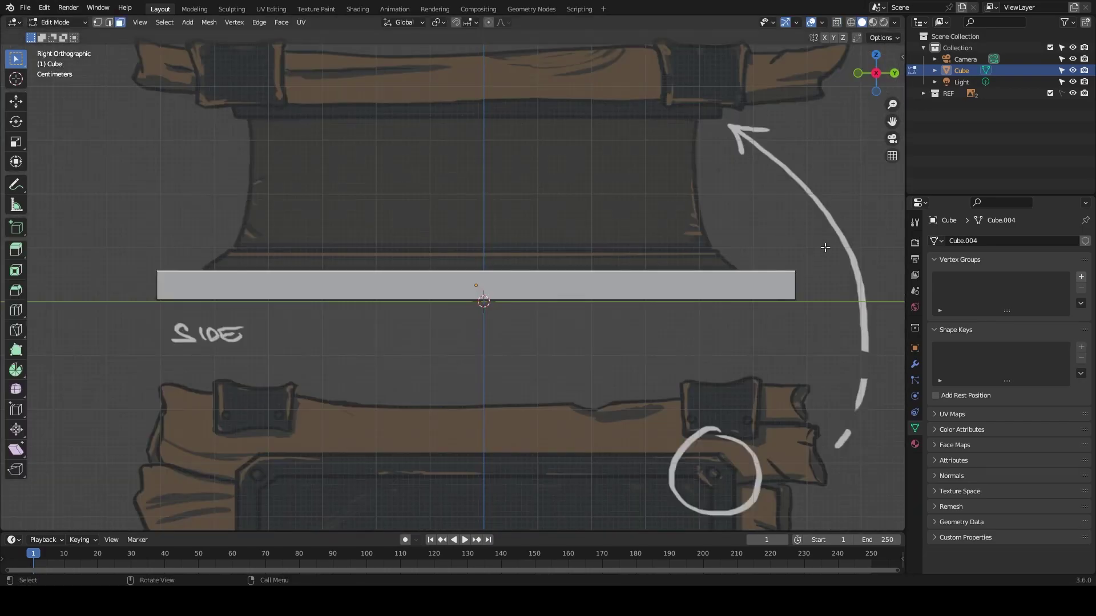
key("s")
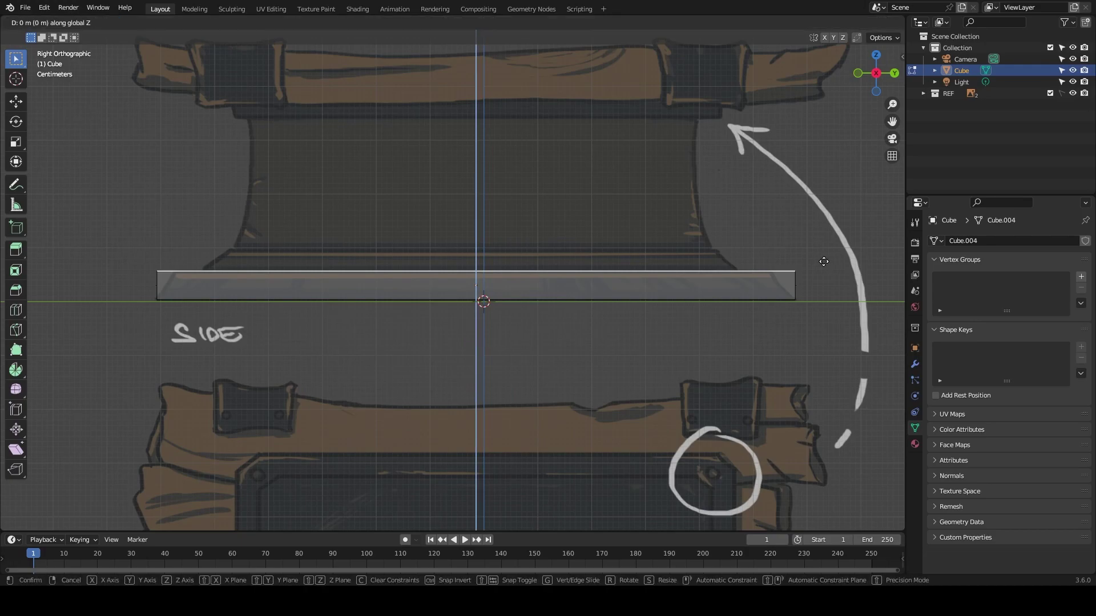
left_click(813, 264)
key("a")
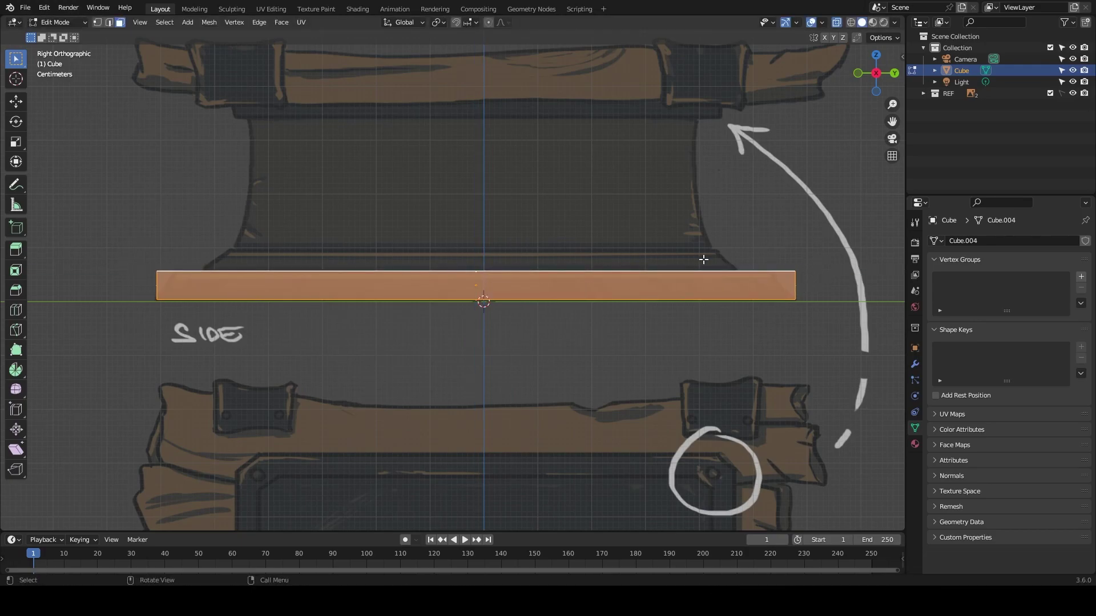
key("s")
left_click(793, 277)
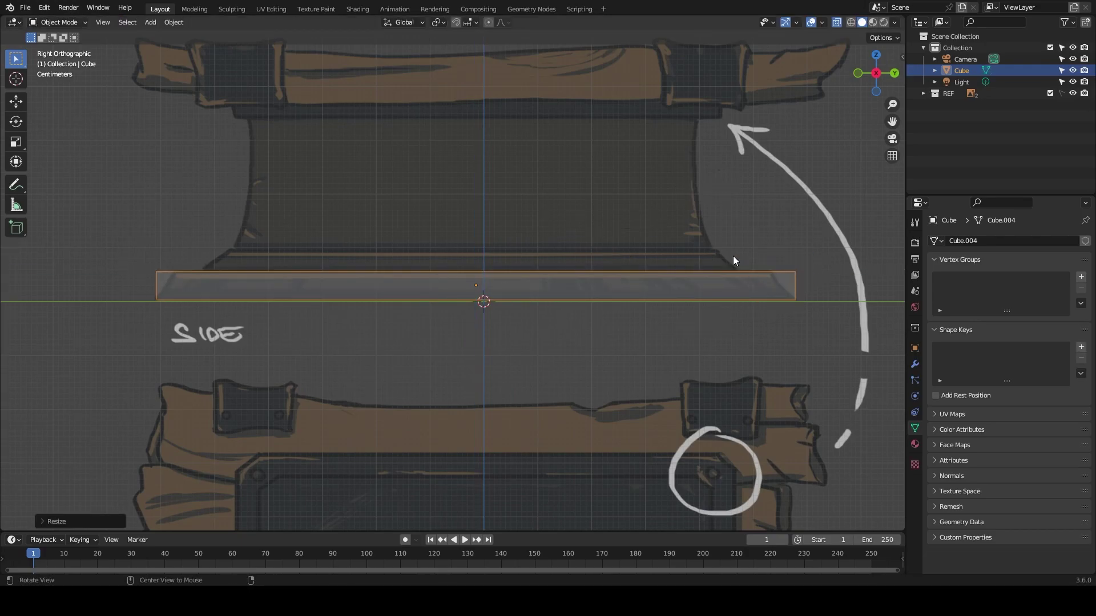
key("Tab")
Step: Taper the top edges inward, then inset and raise the top face into a step
key("s")
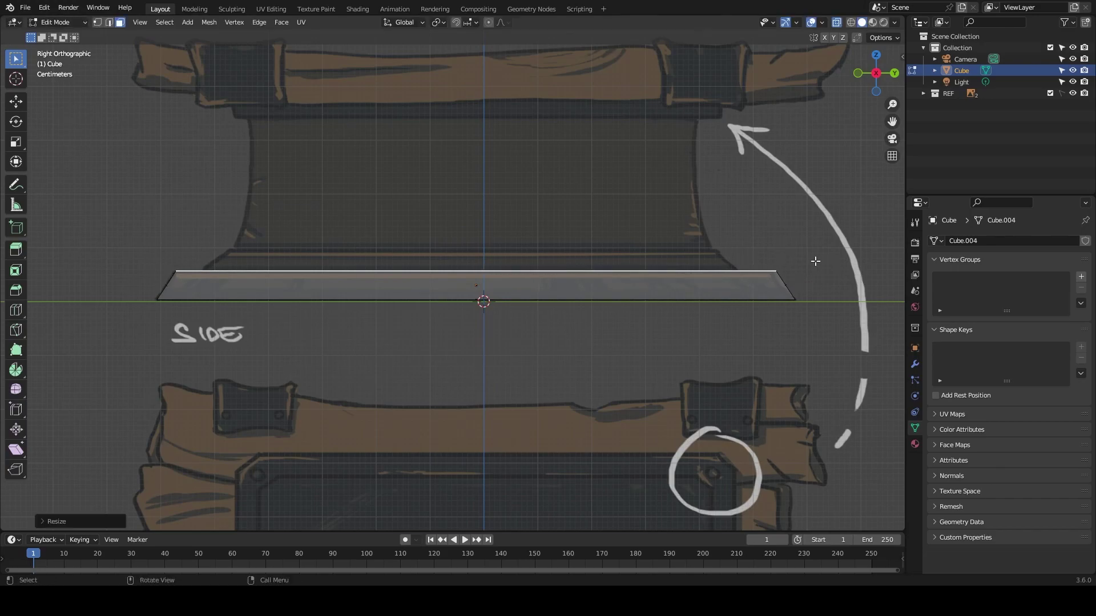
left_click(804, 273)
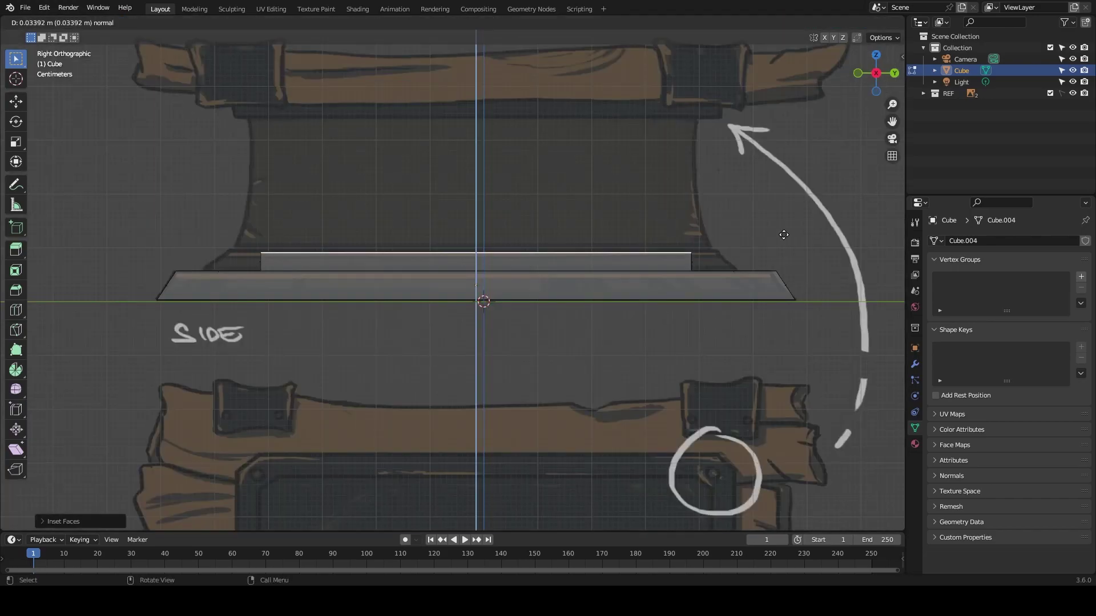
left_click(783, 234)
middle_click_drag(783, 235, 413, 322)
key("ctrl+KP_Add")
key("KP_3")
key("s")
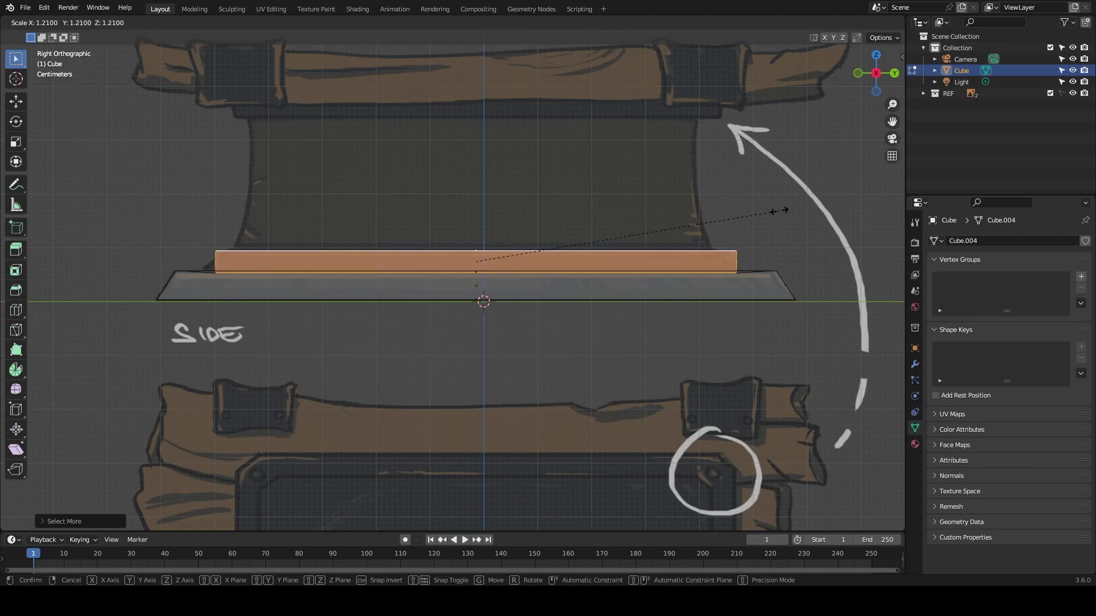
left_click(796, 205)
Step: Narrow the raised step's width to match the side reference
middle_click_drag(796, 204, 742, 228)
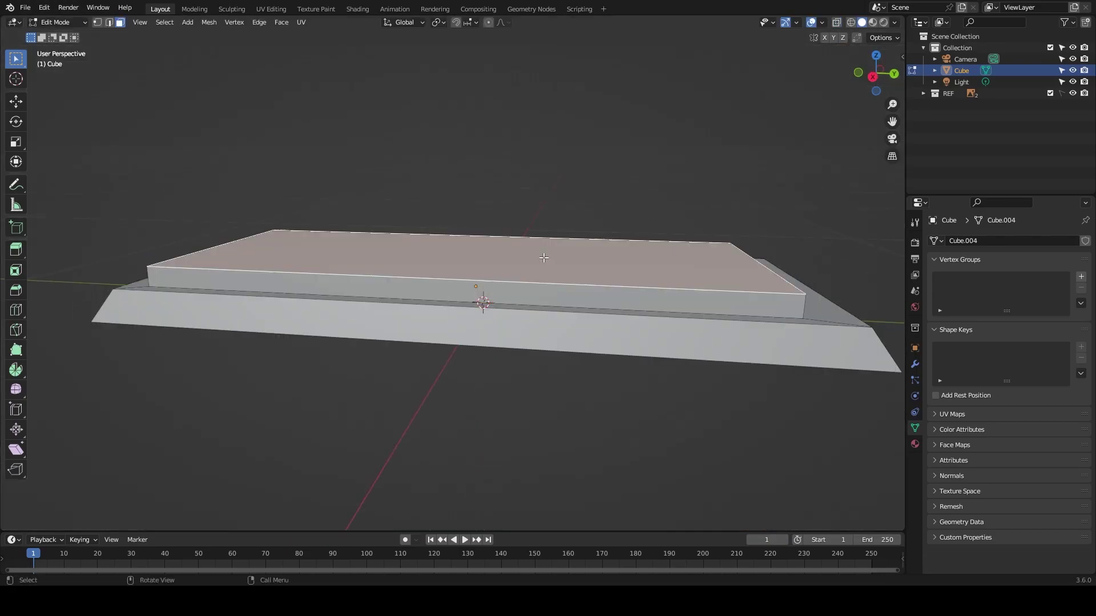
key("KP_3")
key("s")
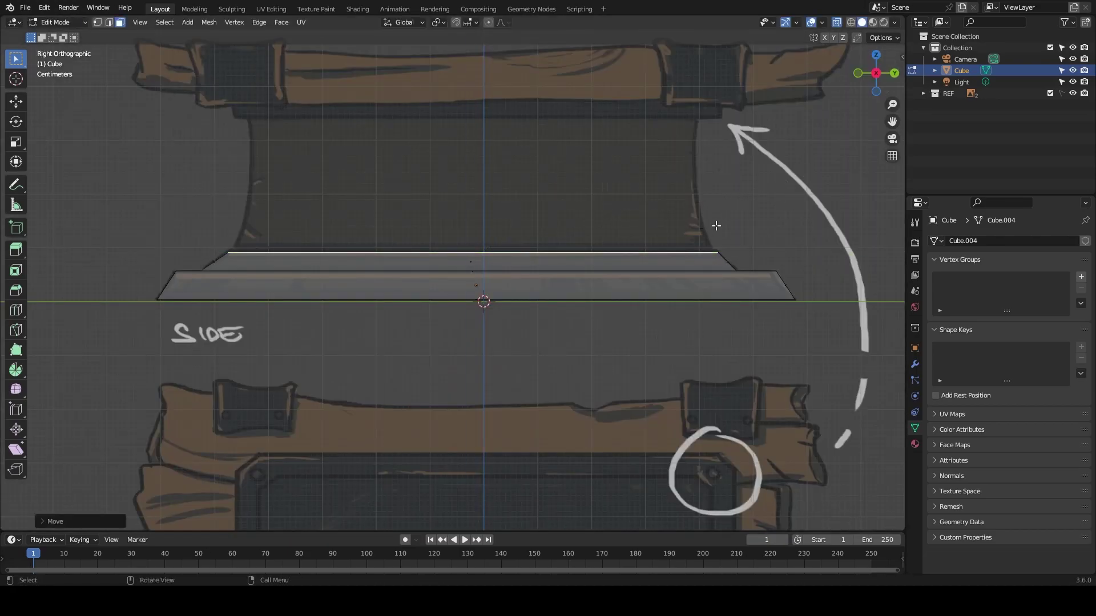
scroll(715, 226, "down", 6)
mouse_move(617, 258)
middle_mouse_down()
mouse_move(591, 255)
mouse_move(695, 268)
middle_mouse_up()
key("KP_3")
key("s")
left_click(722, 266)
middle_click_drag(557, 259, 656, 266)
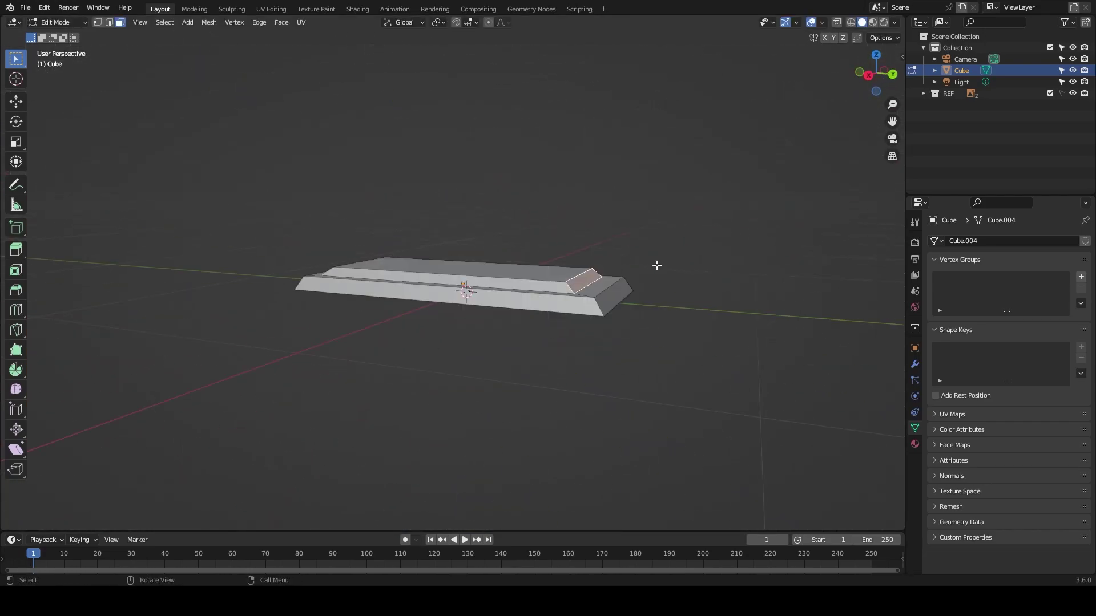
middle_click_drag(583, 281, 362, 215)
key("KP_3")
scroll(525, 330, "up", 5)
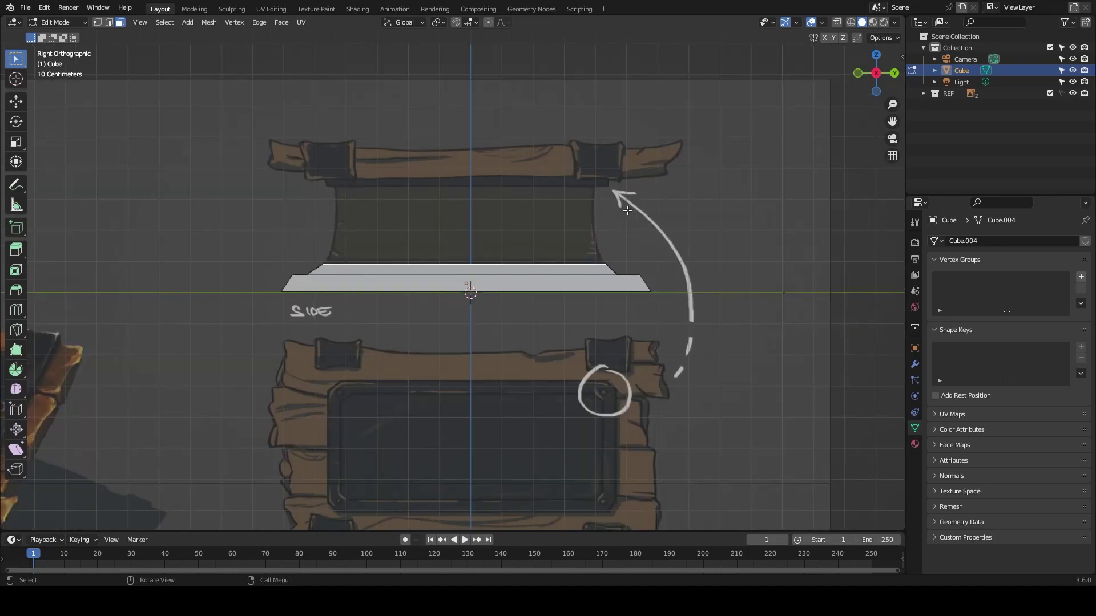
Step: Extrude the top face upward into a tall block
key("e")
left_click(666, 121)
key("ctrl+KP_Add")
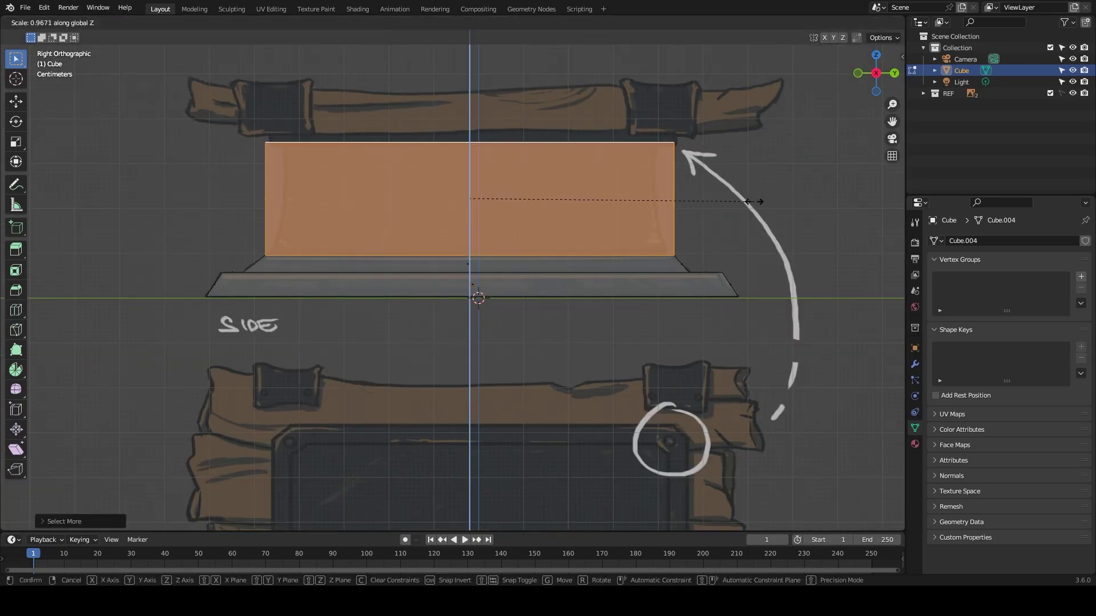
left_click(753, 201)
middle_click_drag(777, 213, 779, 341)
Step: Inset the top face, then pinch the middle edge loops inward along Y
key("i")
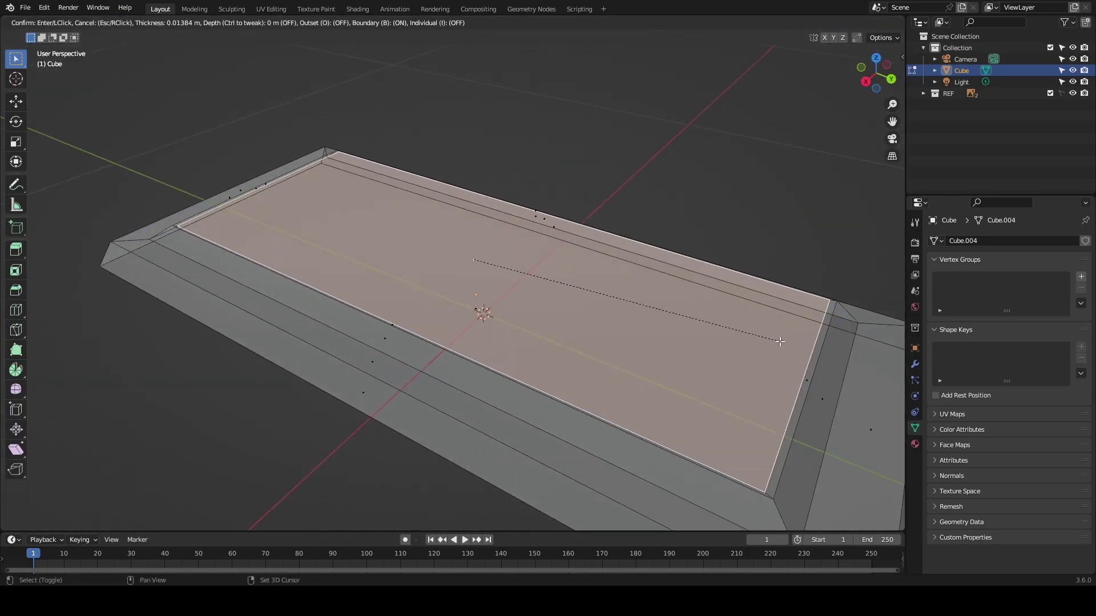
key("Escape")
key("KP_3")
key("ctrl+z")
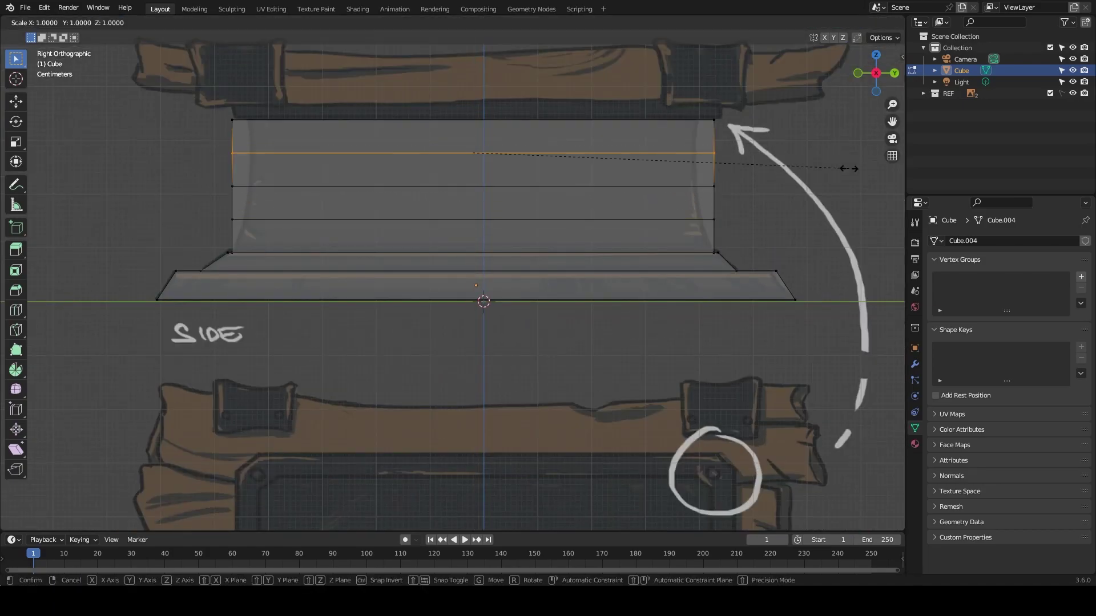
left_click(779, 168)
left_click_drag(738, 171, 688, 229)
key("s")
key("y")
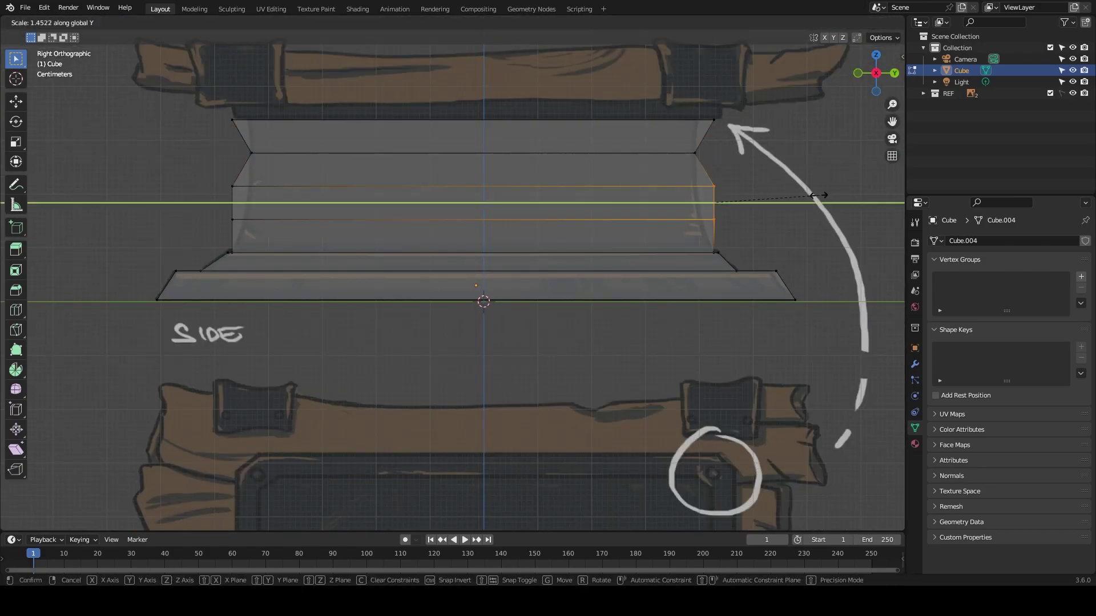
key("Escape")
left_click(856, 185)
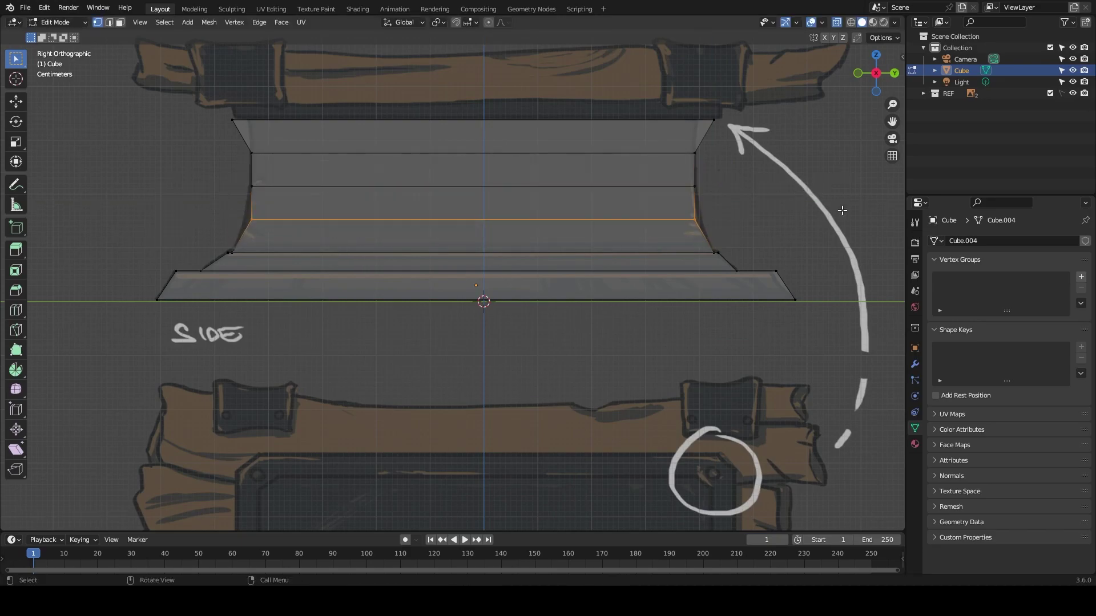
Step: Scale the grown side-face selection along Y to curve the body's sides
middle_click_drag(799, 200, 666, 215)
key("KP_3")
scroll(718, 193, "down", 4)
scroll(718, 193, "up", 2)
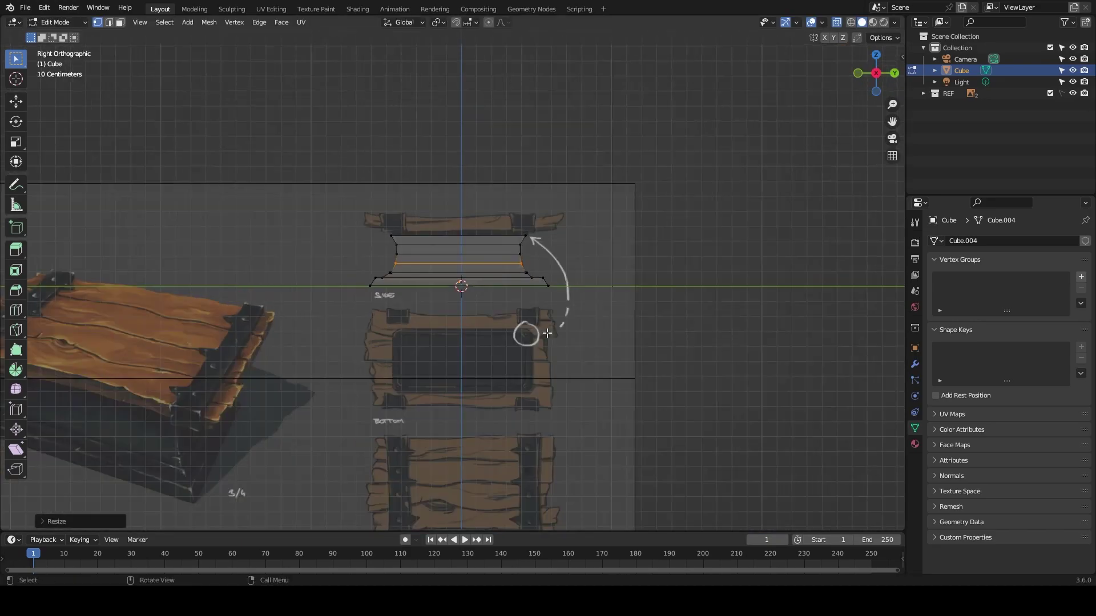
mouse_move(526, 331)
middle_mouse_down()
mouse_move(584, 268)
mouse_move(685, 228)
mouse_move(752, 242)
middle_mouse_up()
key("3")
key("ctrl+KP_Add")
key("s")
key("y")
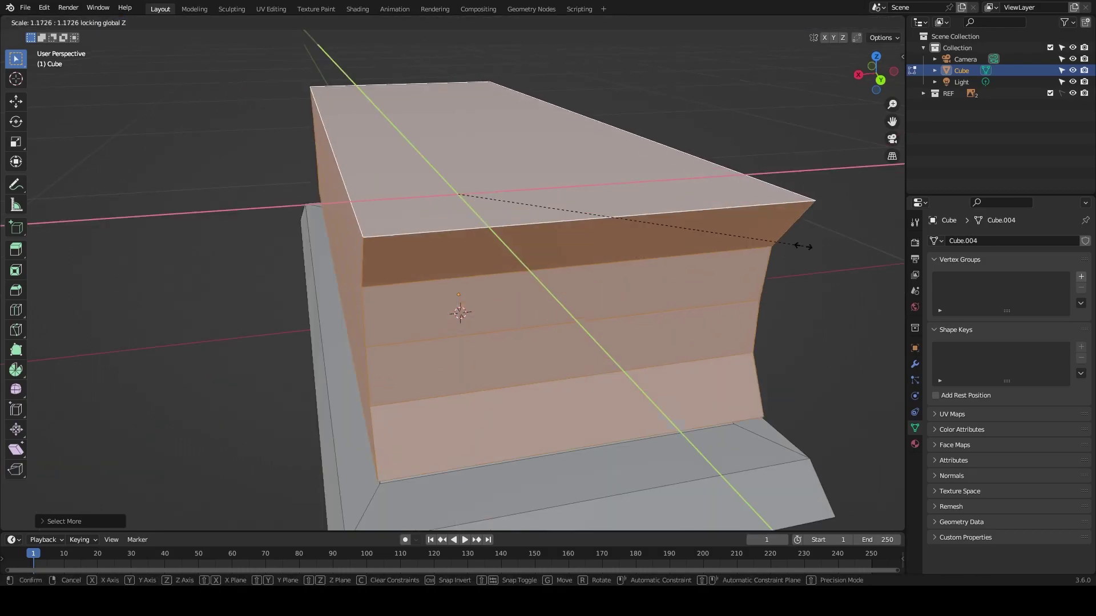
key("z")
scroll(865, 240, "down", 3)
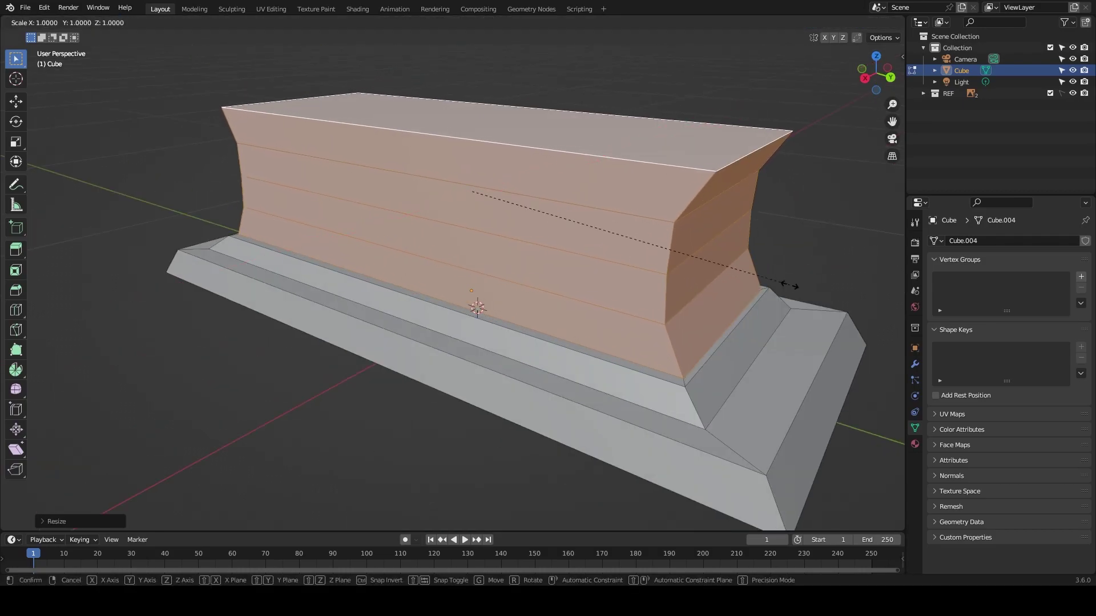
left_click(679, 193)
Step: Deselect everything and review the curved lid body in Object Mode
key("alt+a")
key("ctrl+Tab")
left_click(679, 193)
key("alt+a")
mouse_move(648, 240)
middle_mouse_down()
mouse_move(525, 251)
mouse_move(867, 80)
middle_mouse_up()
left_click(876, 73)
key("Tab")
Step: In right view, widen the upper loop and the loop below it along Y
key("Tab")
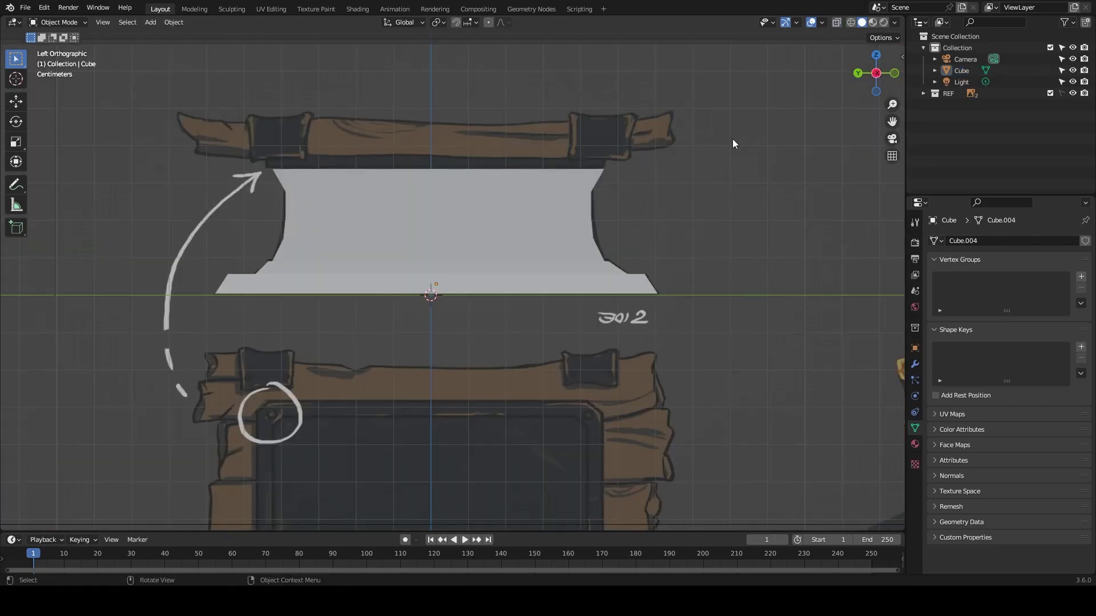
key("Tab")
key("ctrl+KP_3")
scroll(676, 156, "up", 2)
key("b")
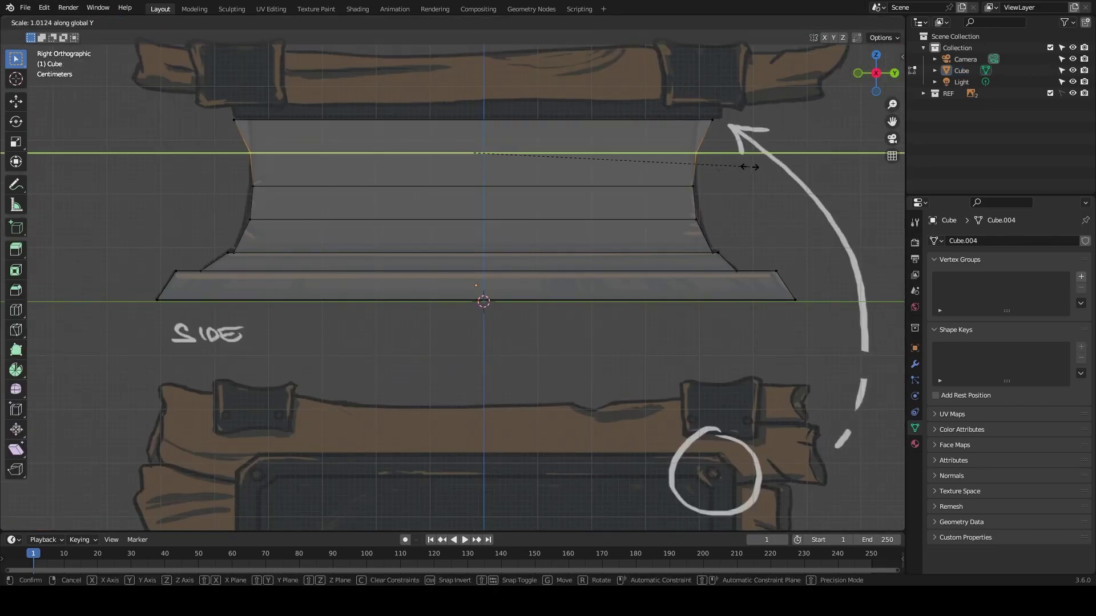
left_click(750, 167)
left_click(698, 219, "alt")
key("s")
key("y")
left_click(628, 171)
Step: Box-select the top edge loop and scale it on Y to straighten the flare
key("alt+a")
key("b")
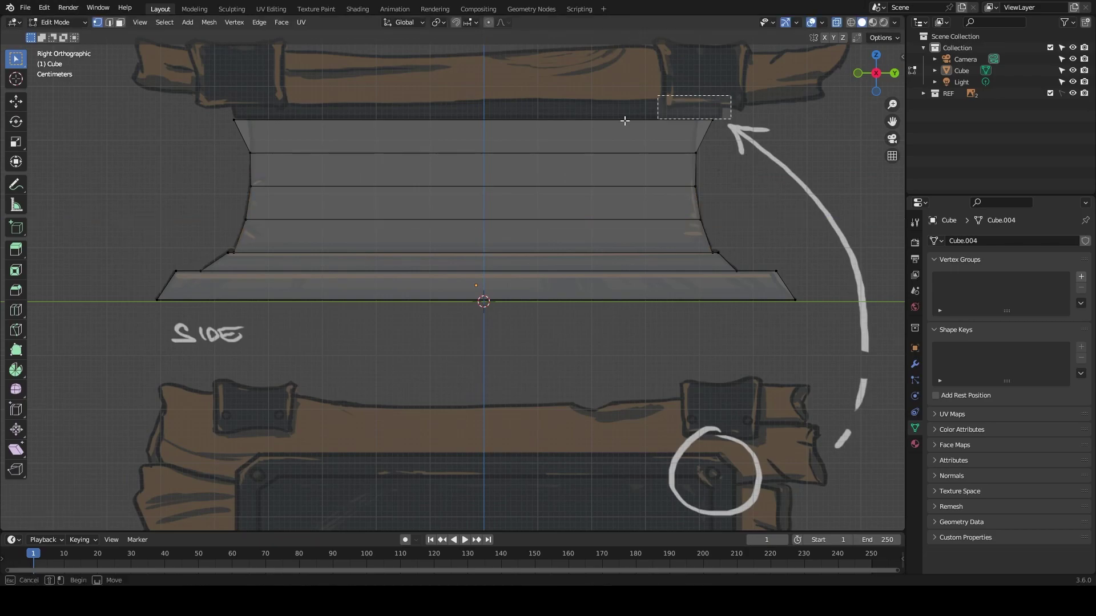
left_click_drag(730, 96, 625, 121)
key("s")
key("y")
left_click(806, 115)
Step: Check the lid from front and side views, then orbit it in perspective
scroll(669, 152, "down", 2)
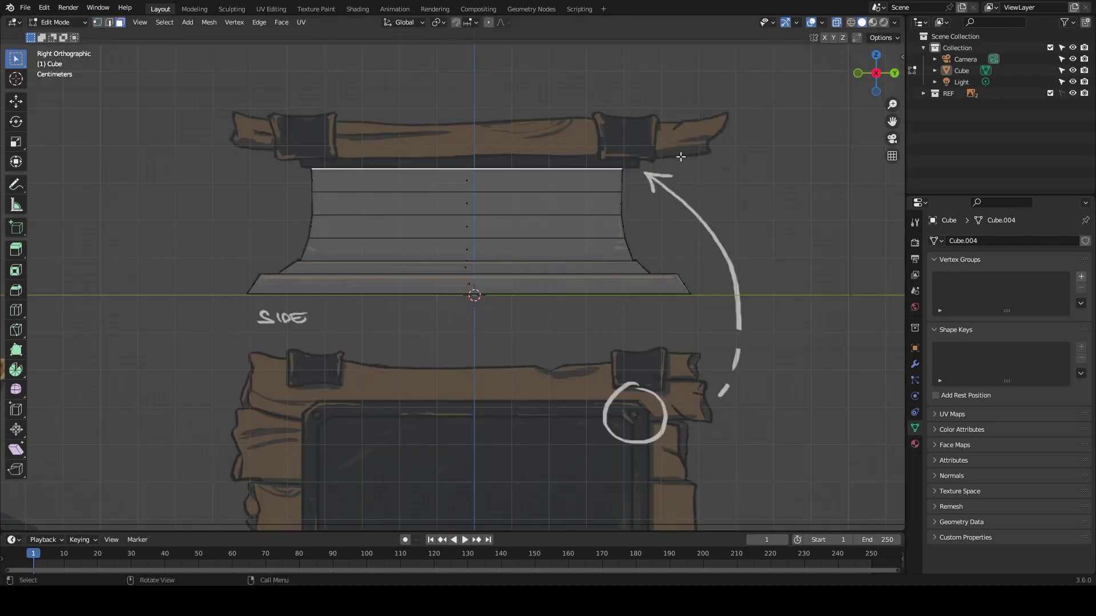
scroll(584, 144, "down", 4)
left_click(876, 73)
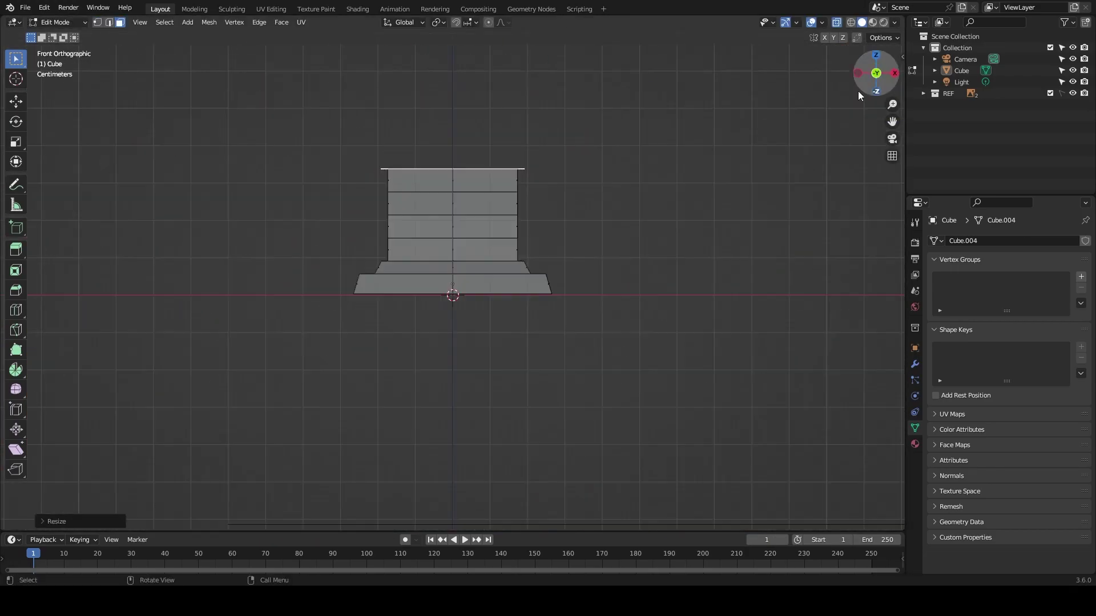
left_click(876, 73)
scroll(672, 156, "up", 3)
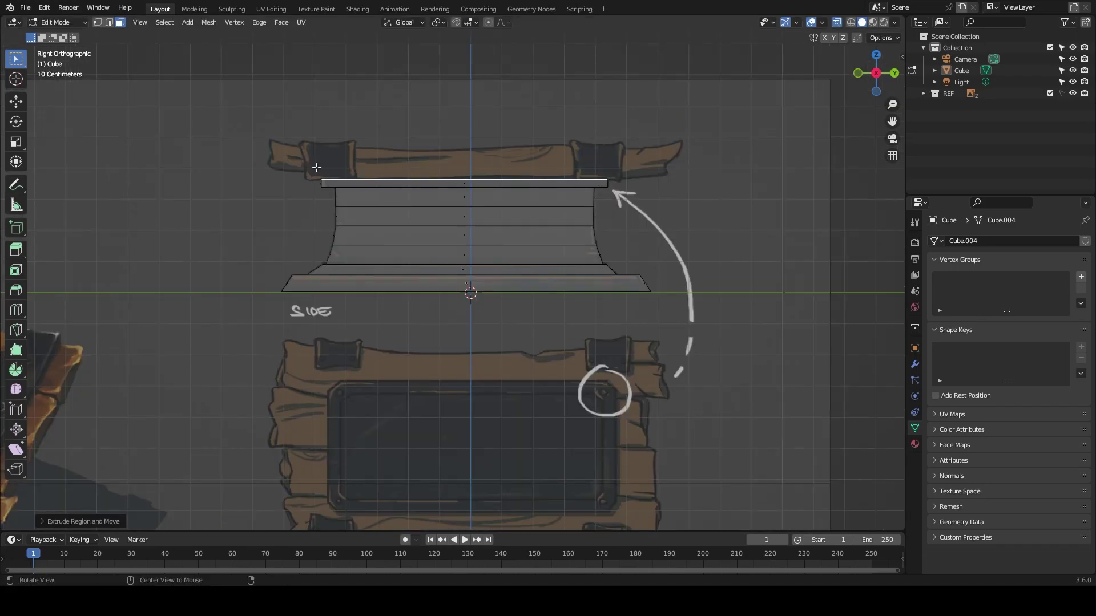
middle_click_drag(316, 168, 503, 110)
key("grave")
left_click(582, 108)
mouse_move(320, 166)
middle_mouse_down()
mouse_move(326, 145)
mouse_move(751, 166)
mouse_move(741, 129)
mouse_move(661, 159)
middle_mouse_up()
scroll(660, 160, "down", 4)
scroll(571, 247, "up", 6)
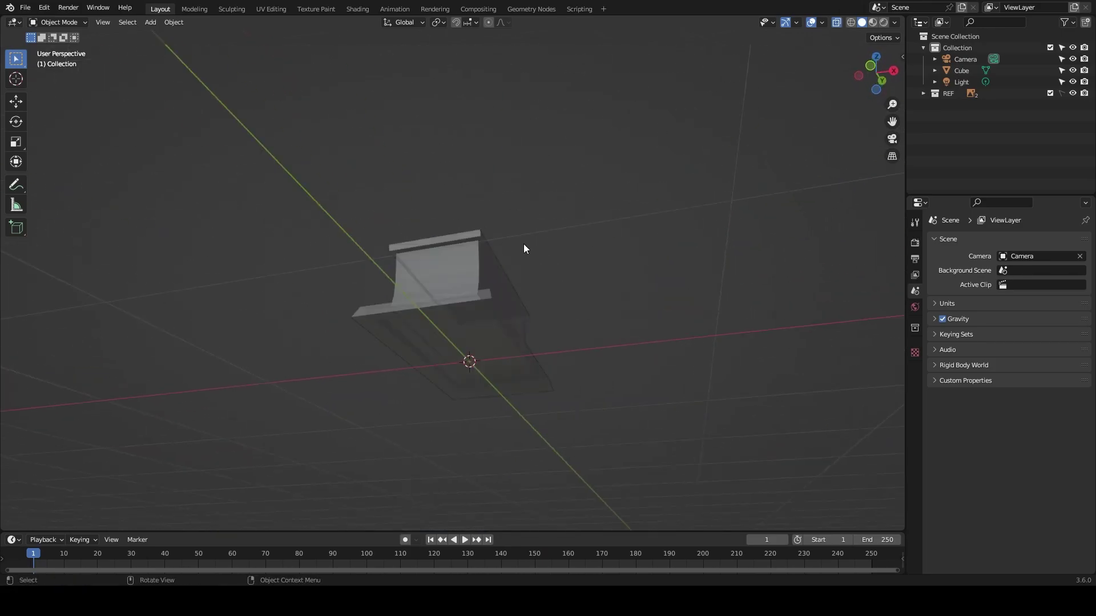
Step: Scale the top rim wider along X, checking side and top views
key("s")
key("x")
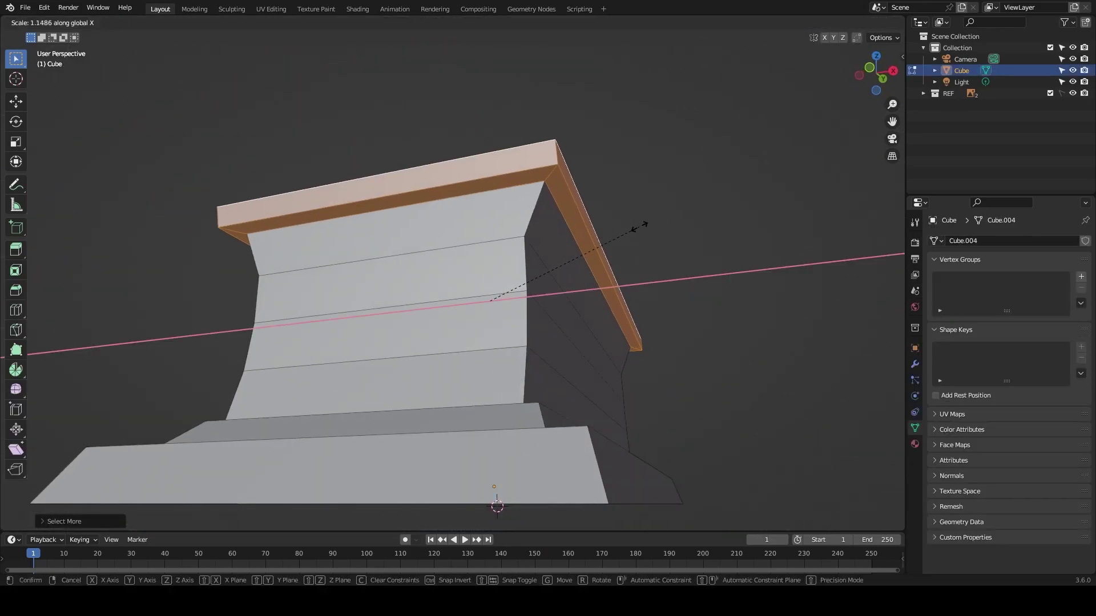
key("Escape")
key("s")
key("x")
key("Return")
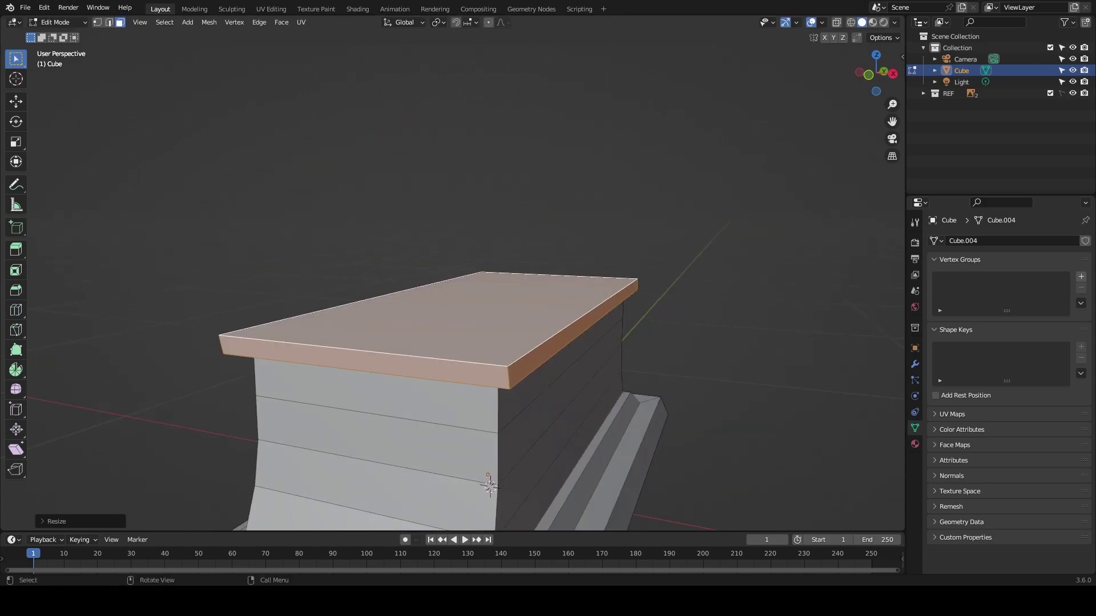
key("KP_7")
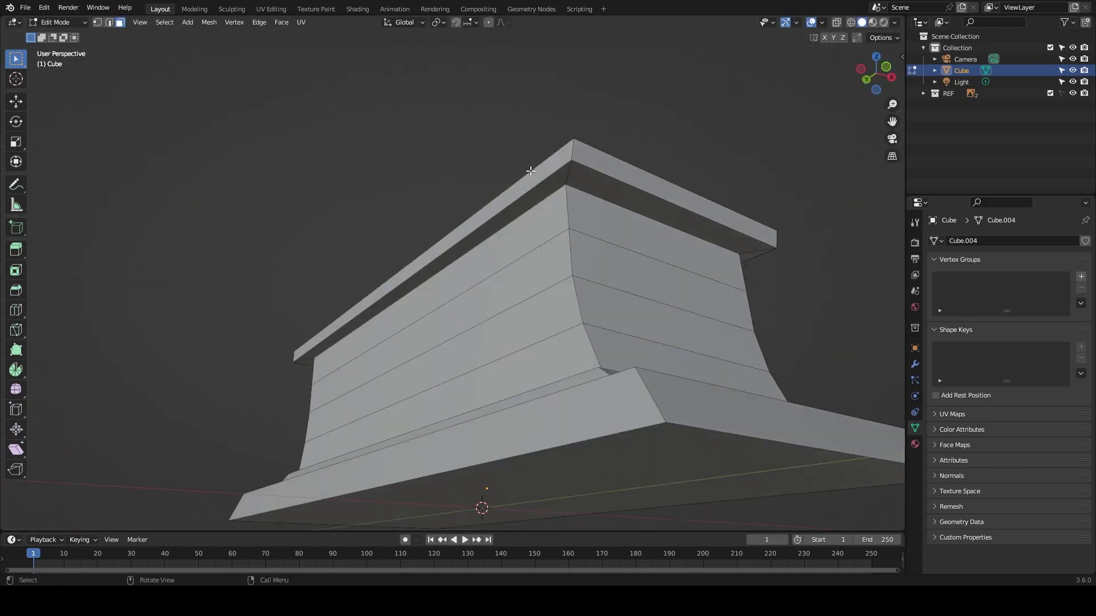
left_click(650, 194)
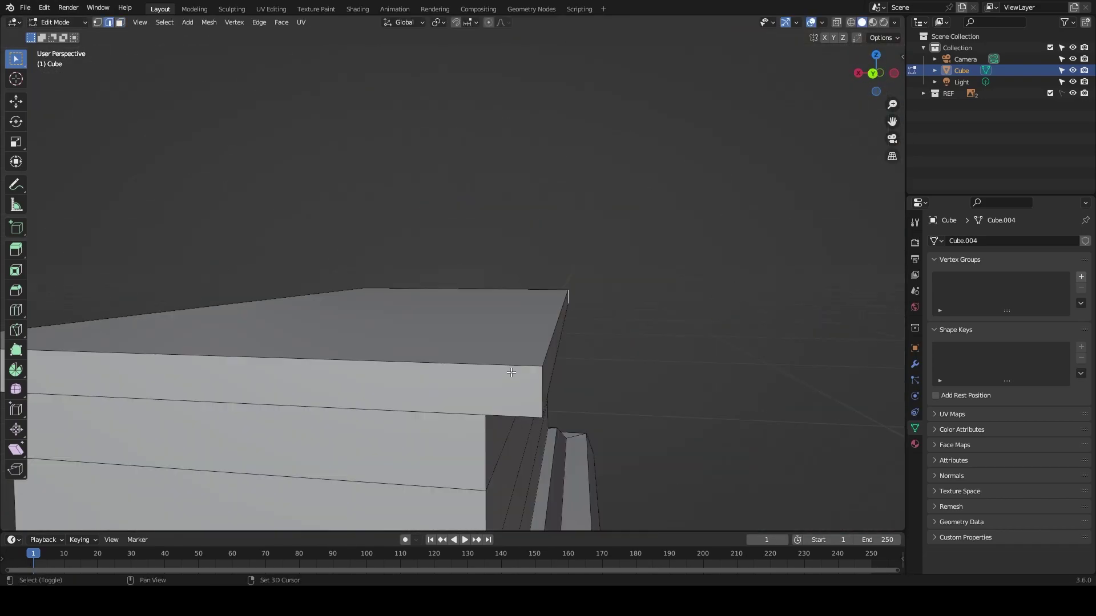
Step: Bevel the rim edges into chamfered corners, checking from above and close up
middle_click_drag(511, 372, 629, 243)
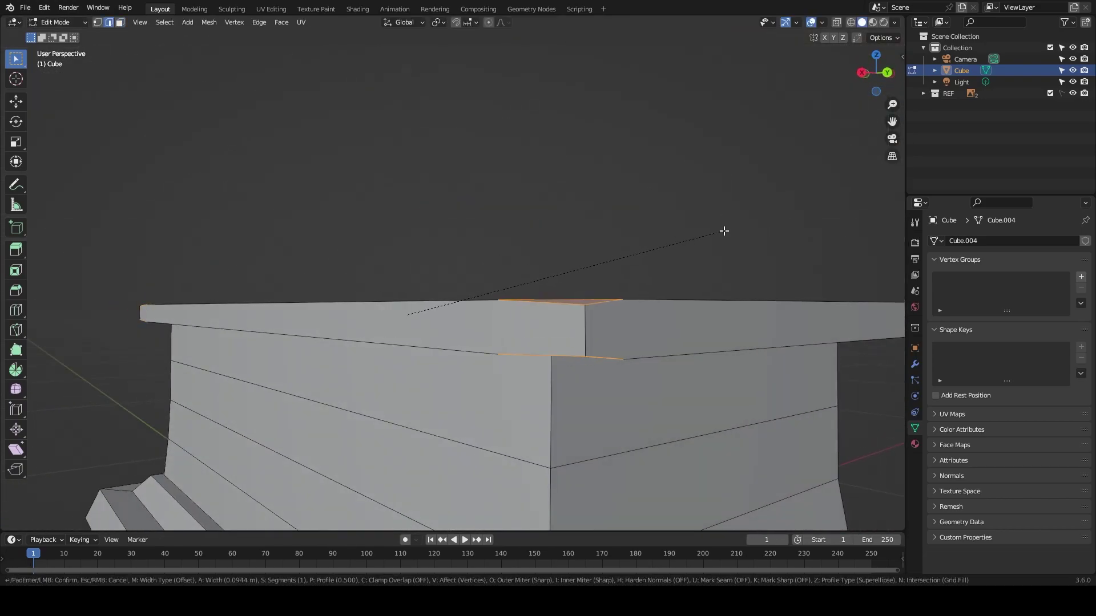
left_click(879, 59)
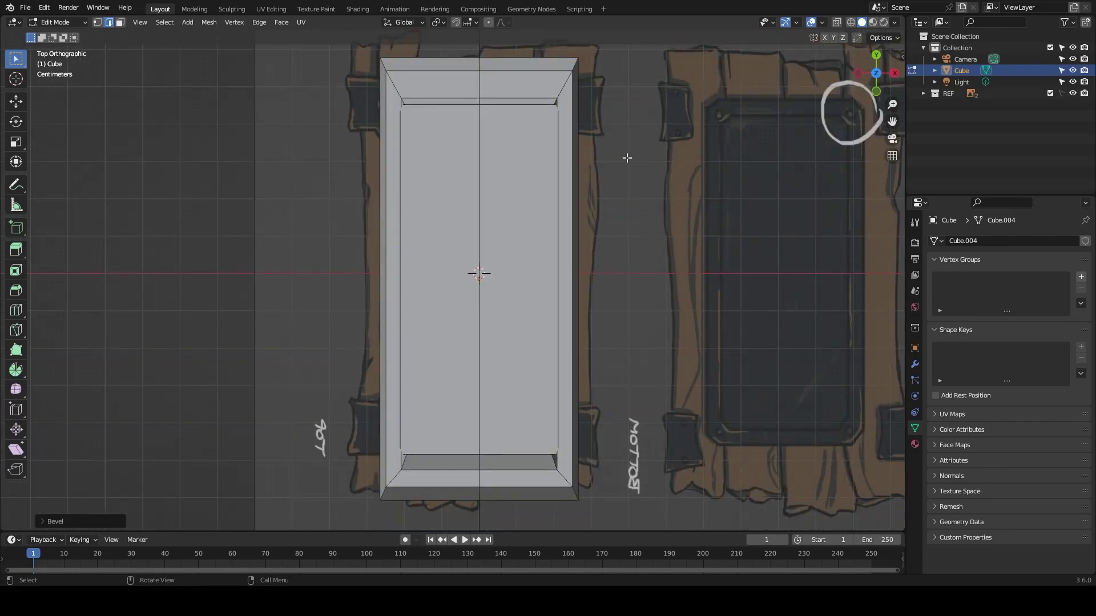
left_click(721, 161)
middle_click_drag(722, 161, 550, 115)
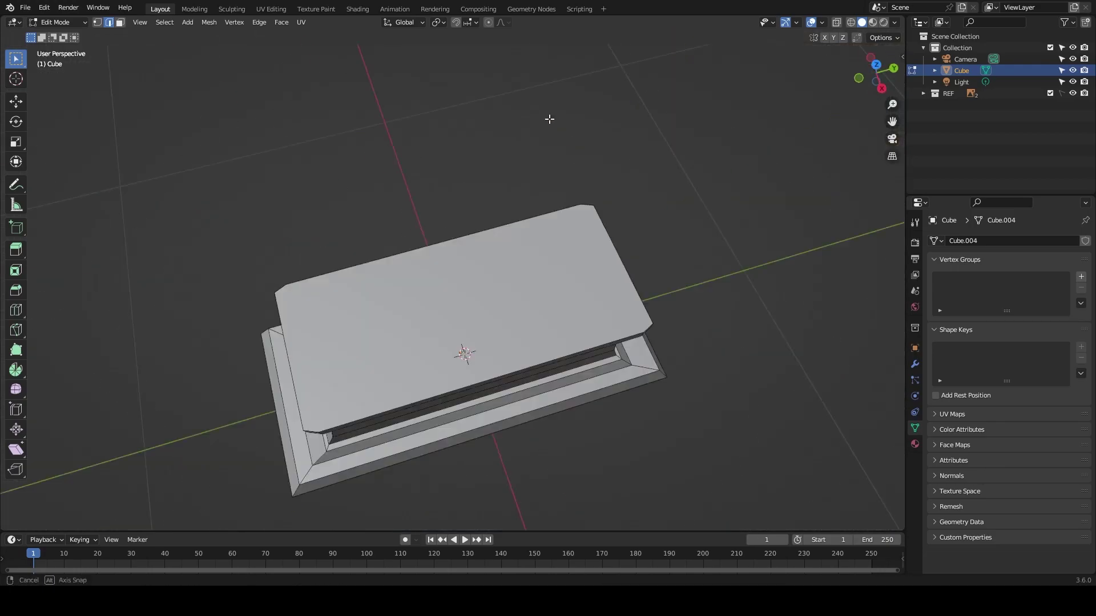
scroll(670, 85, "up", 5)
left_click(675, 93)
mouse_move(674, 94)
middle_mouse_down()
mouse_move(570, 171)
mouse_move(656, 237)
mouse_move(416, 258)
middle_mouse_up()
Step: Grow the rim selection, abandon a further scale, and clear the selection
key("ctrl+KP_Add")
key("s")
key("Escape")
key("alt+a")
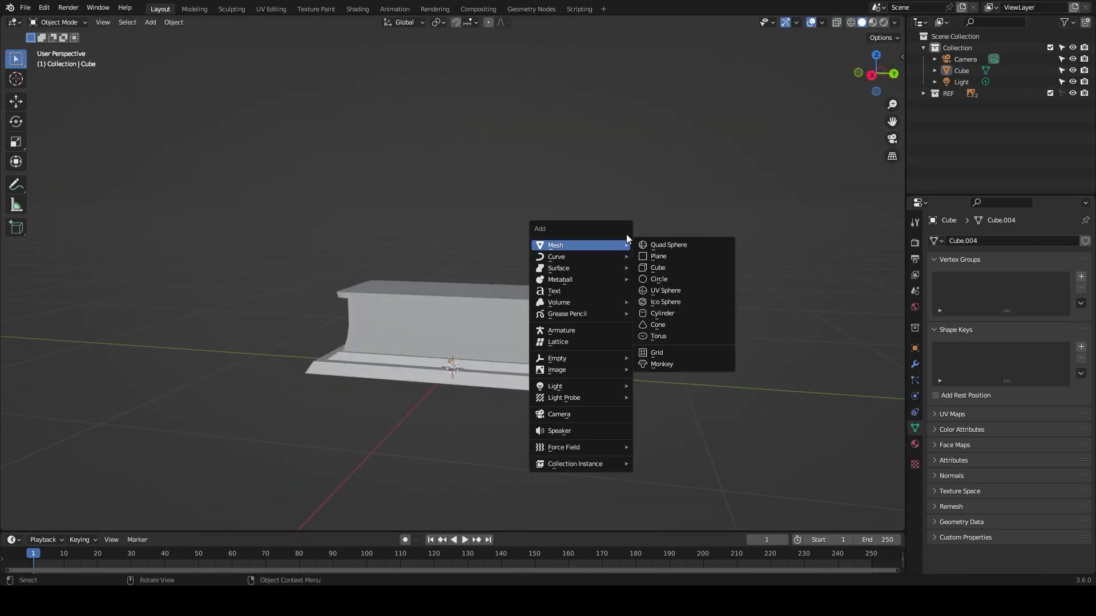
Step: Add a new cube and flatten it along Z into a thin lid slab
left_click(658, 267)
key("KP_3")
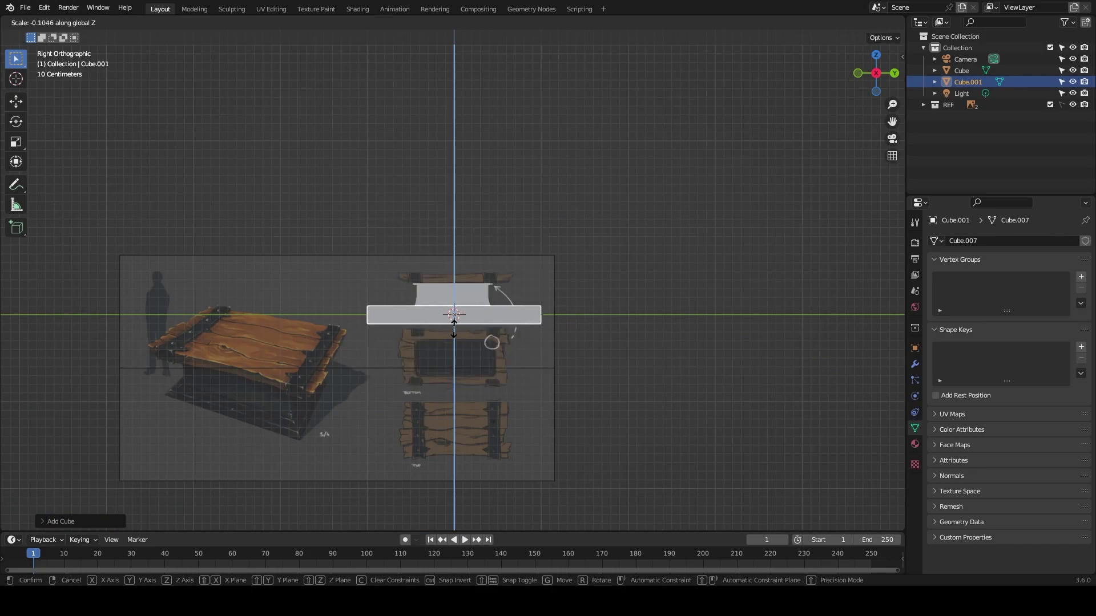
scroll(456, 274, "up", 3)
key("g")
key("s")
key("z")
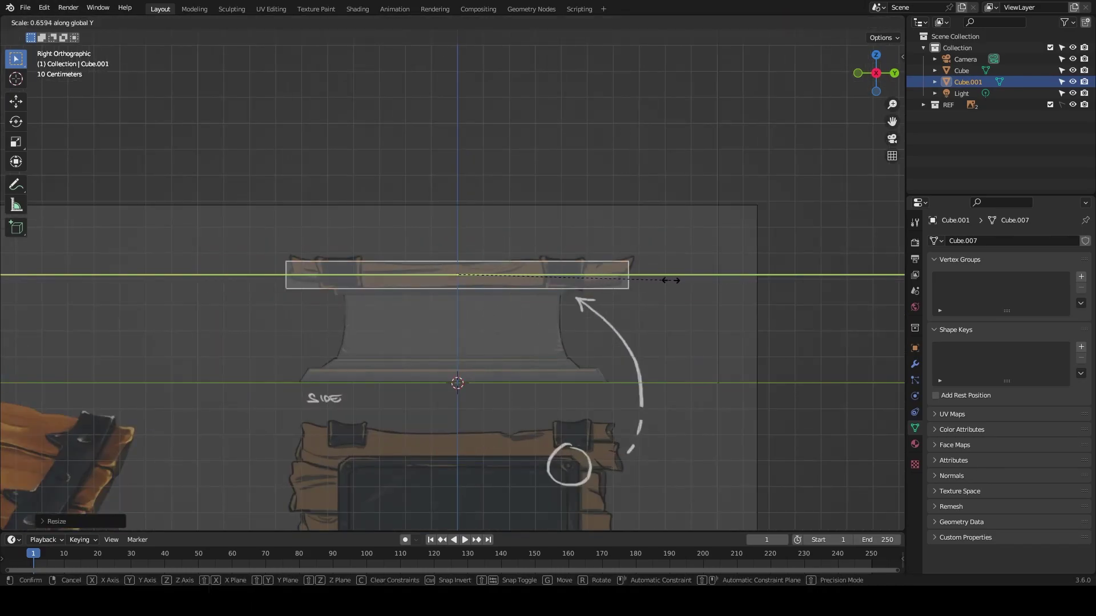
left_click(670, 281)
Step: Narrow the slab along X to plank width and slide it sideways into position
key("KP_7")
key("s")
key("x")
left_click(594, 246)
key("g")
key("x")
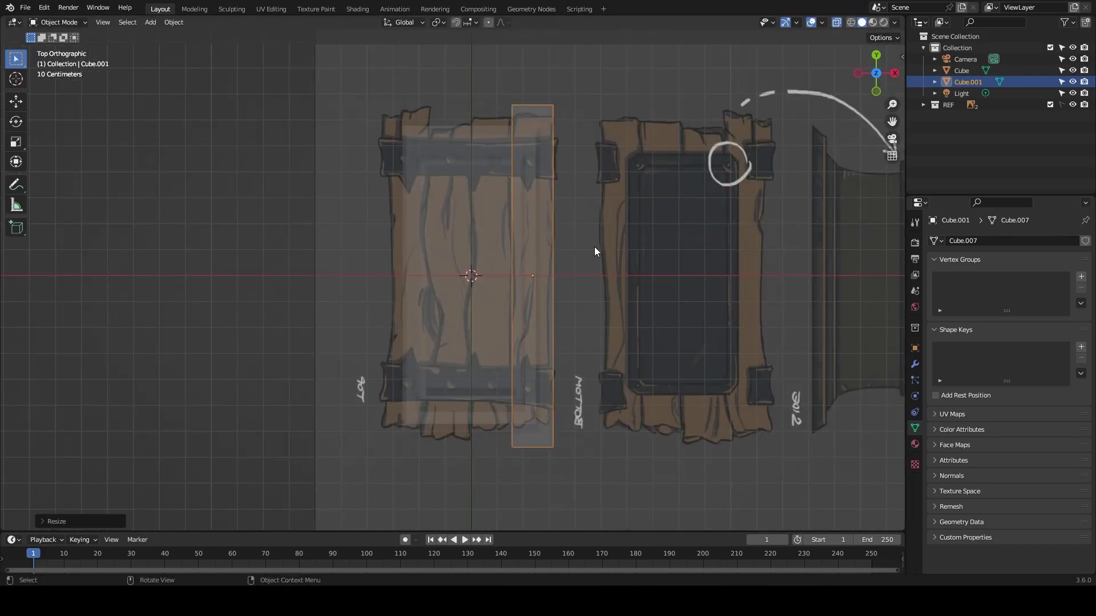
left_click(573, 158)
Step: Stretch the plank along Y to the chest's length
middle_click_drag(573, 159, 638, 176)
key("KP_3")
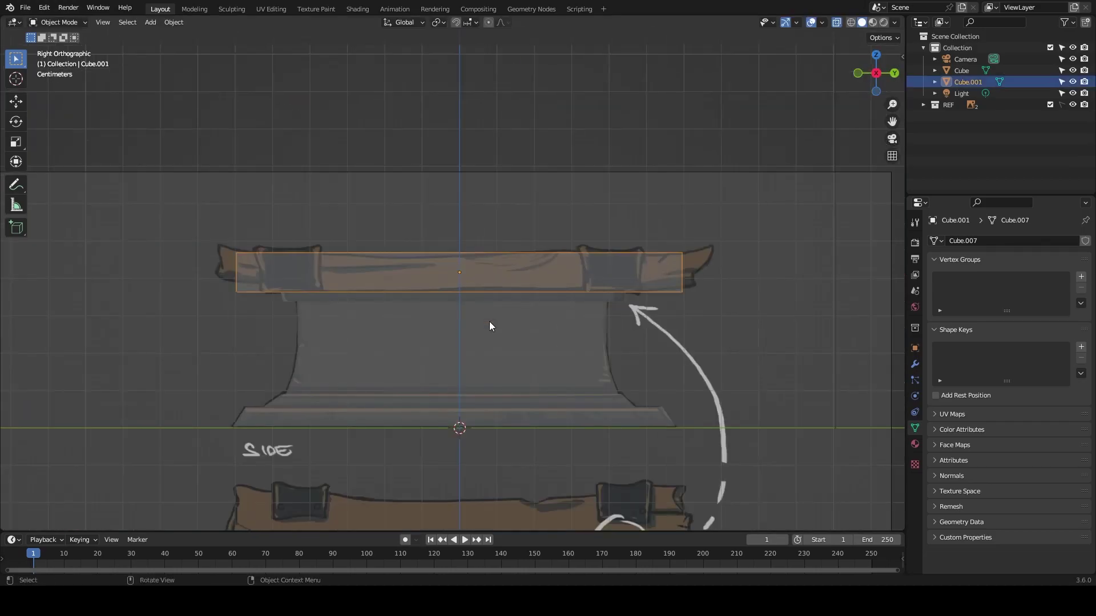
key("s")
key("y")
left_click(571, 308)
Step: Raise the plank along Z so it rests on top of the chest body
middle_click_drag(571, 308, 623, 296)
key("s")
key("z")
left_click(565, 249)
key("KP_3")
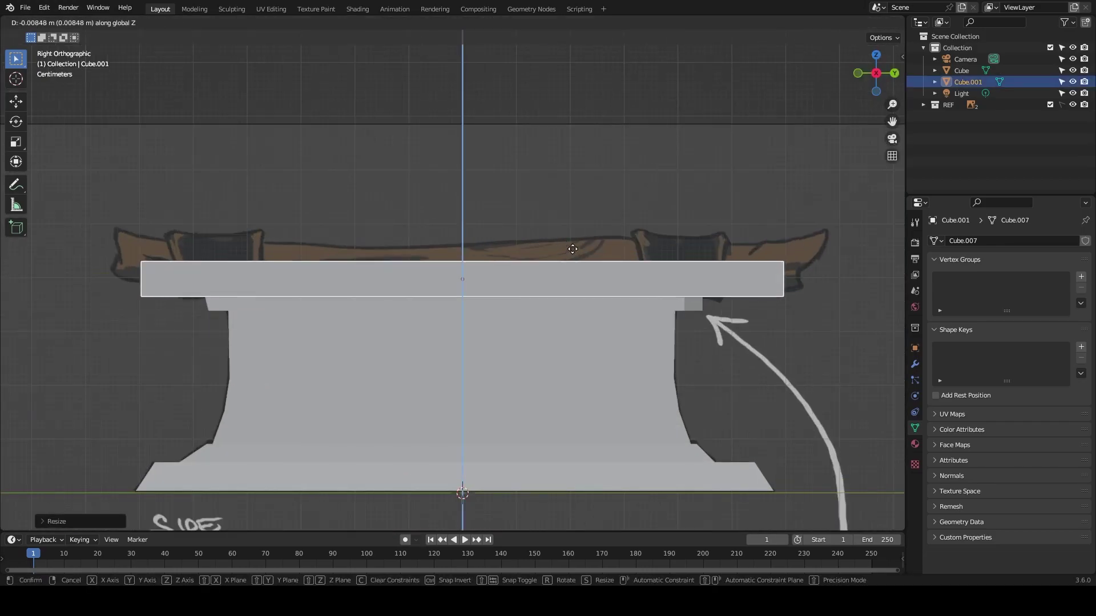
left_click(572, 249)
key("KP_1")
key("KP_3")
mouse_move(568, 193)
middle_mouse_down()
mouse_move(597, 231)
mouse_move(613, 278)
middle_mouse_up()
Step: Add edge loops along the plank, spread them along X, and duplicate the plank
key("ctrl+Tab")
left_click(644, 241)
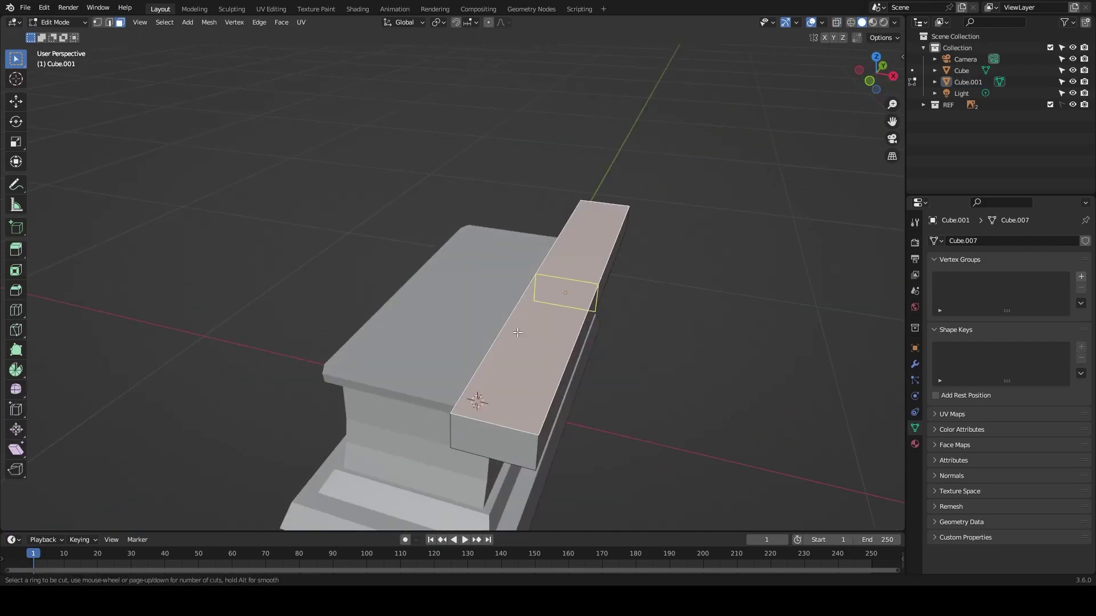
left_click(599, 209)
key("s")
key("x")
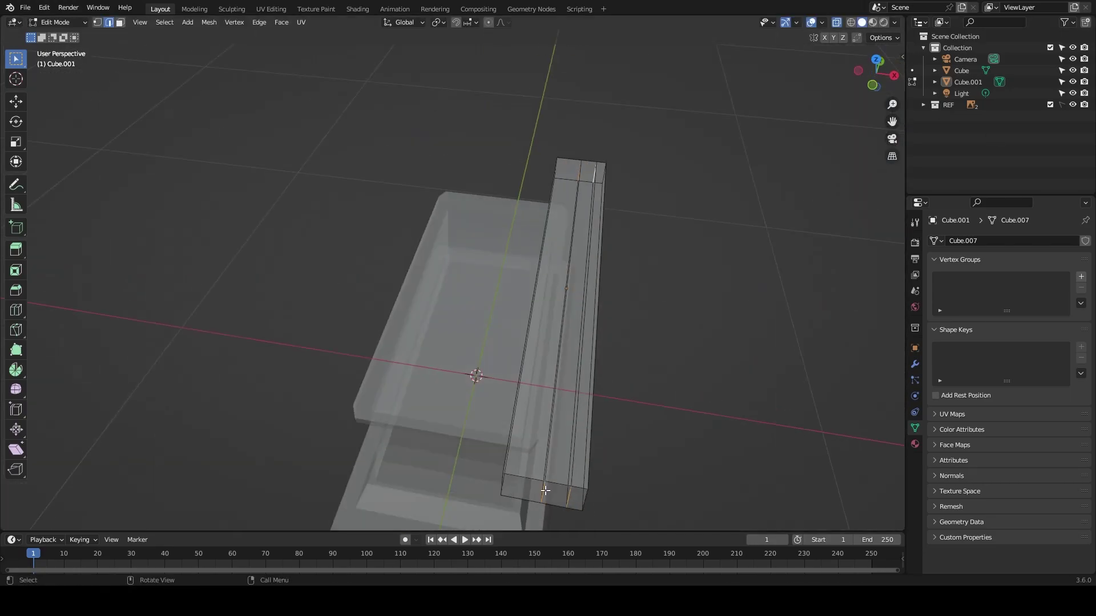
left_click(581, 417)
left_click(579, 432)
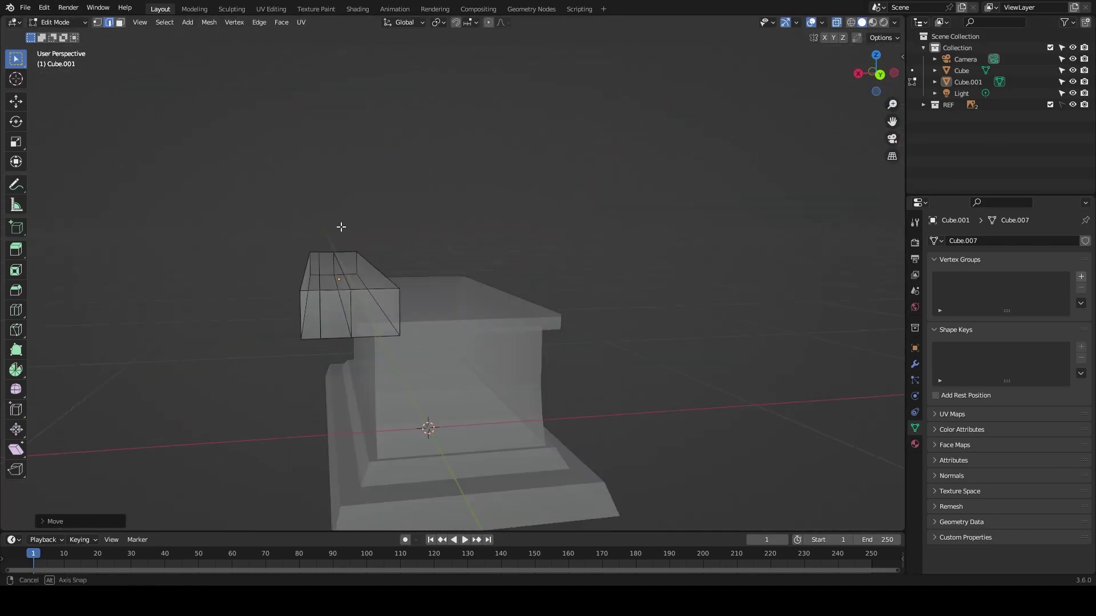
key("g")
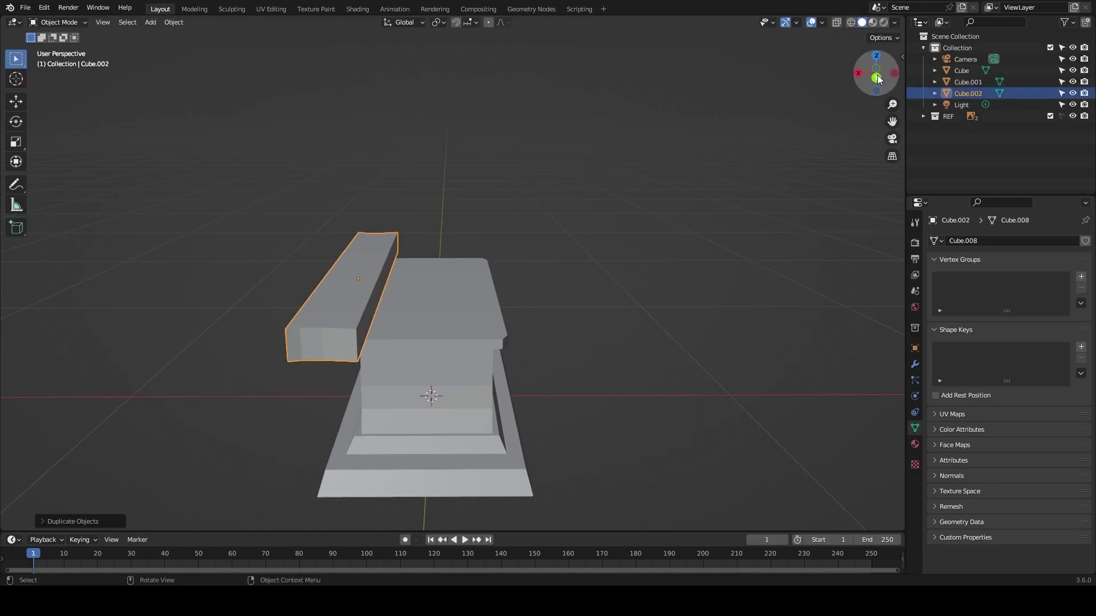
Step: Place the duplicated plank over the lid sketch in top view with X-ray on
key("6")
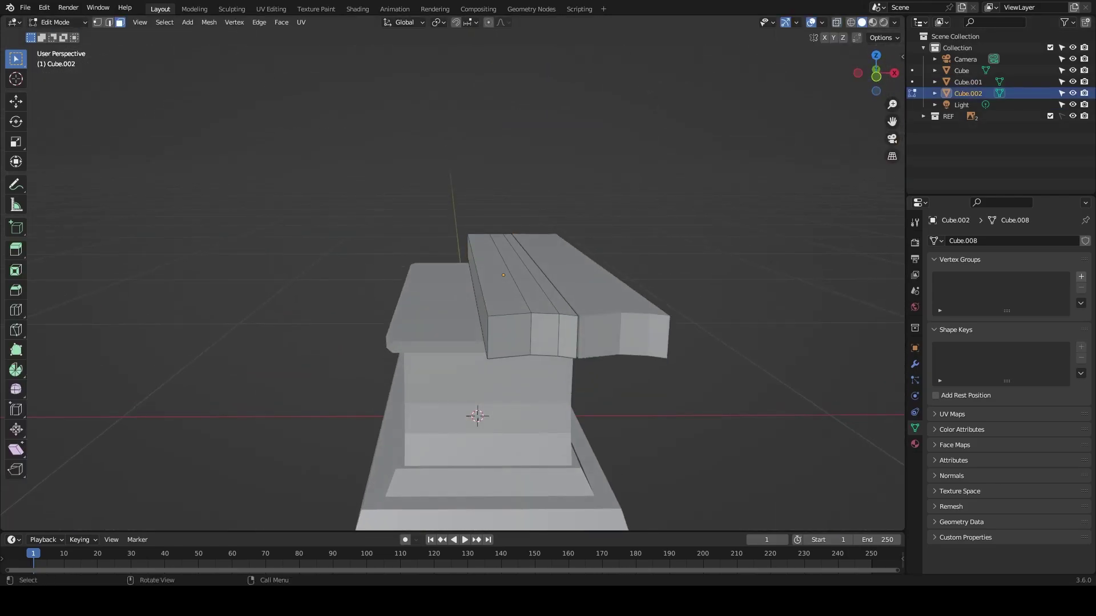
key("KP_7")
key("g")
left_click(505, 237)
key("alt+z")
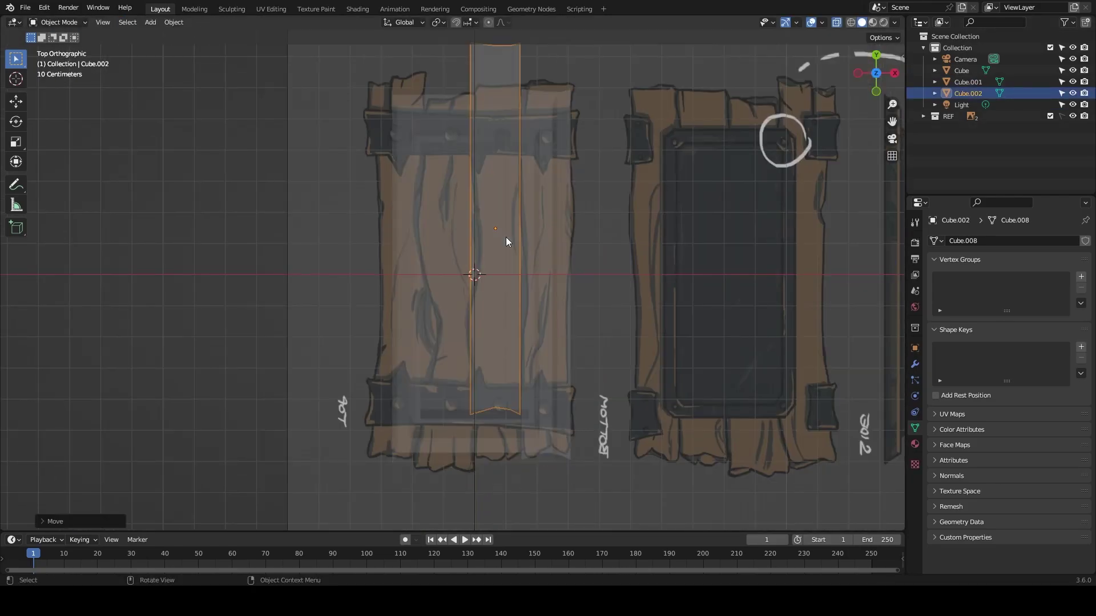
key("Escape")
Step: Move the plank's end vertices in top view to follow the sketch
key("ctrl+Tab")
key("6")
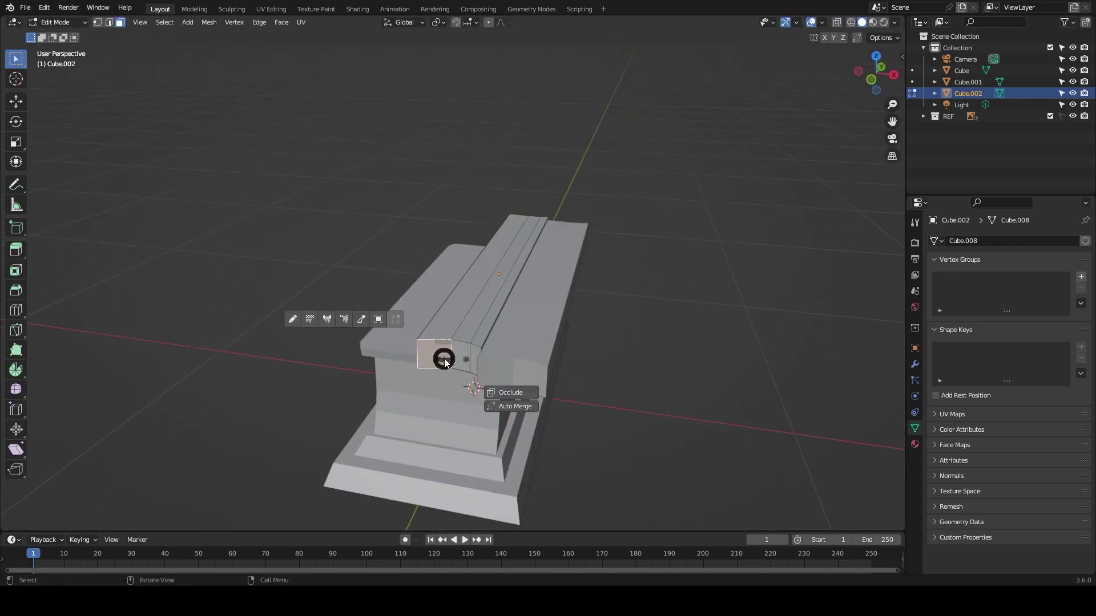
key("KP_7")
key("g")
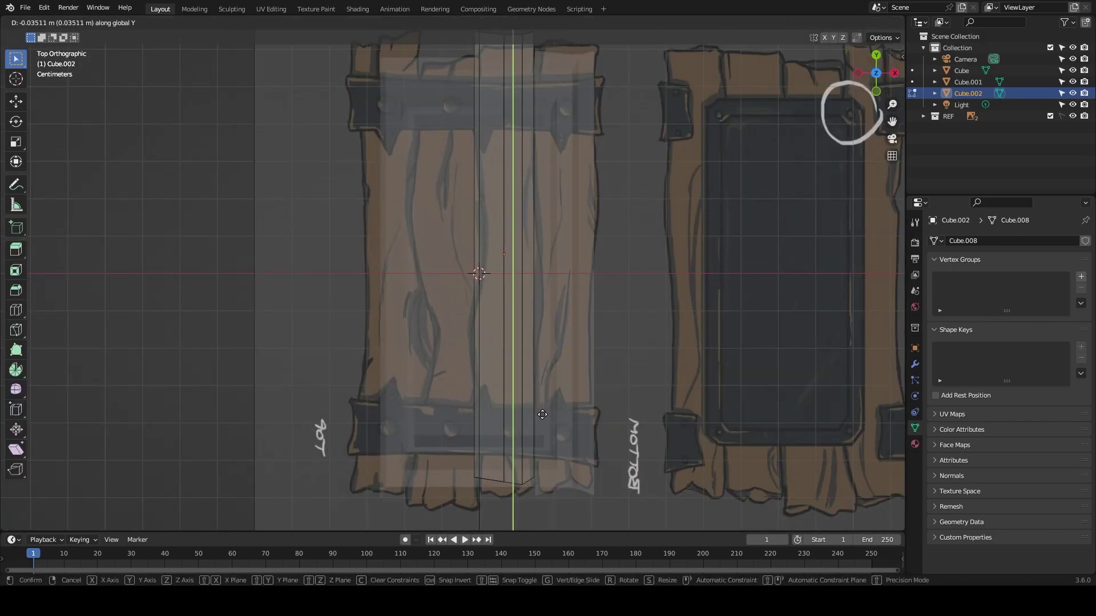
left_click(542, 414)
middle_click_drag(542, 414, 513, 342)
key("KP_7")
scroll(510, 198, "up", 3)
Step: Shift the end vertices along X and tilt the end edge around Y into an angled tip
key("Tab")
key("alt+z")
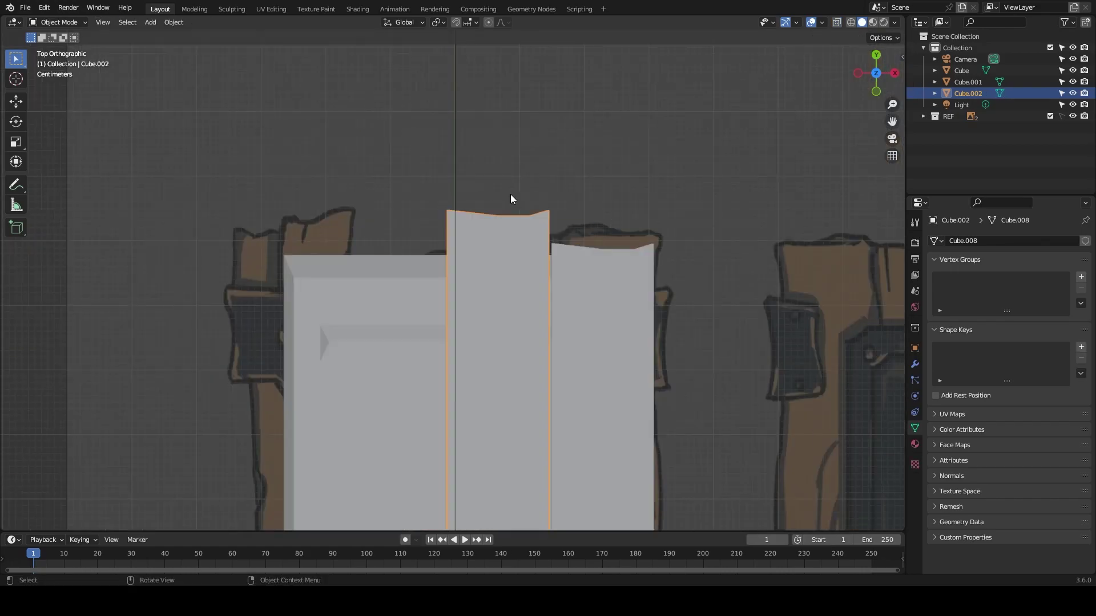
middle_click_drag(510, 198, 655, 171)
key("Tab")
key("KP_7")
key("alt+z")
key("g")
key("x")
key("r")
key("y")
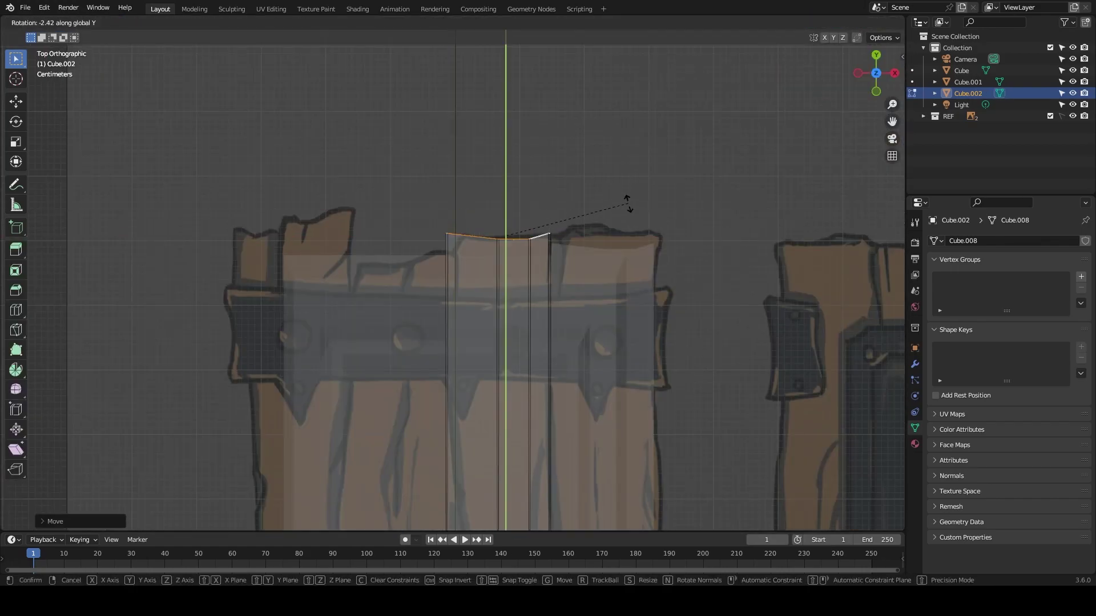
left_click(673, 202)
Step: Flatten the end vertices along X and shift them to finish the notched tip
key("s")
key("x")
key("Return")
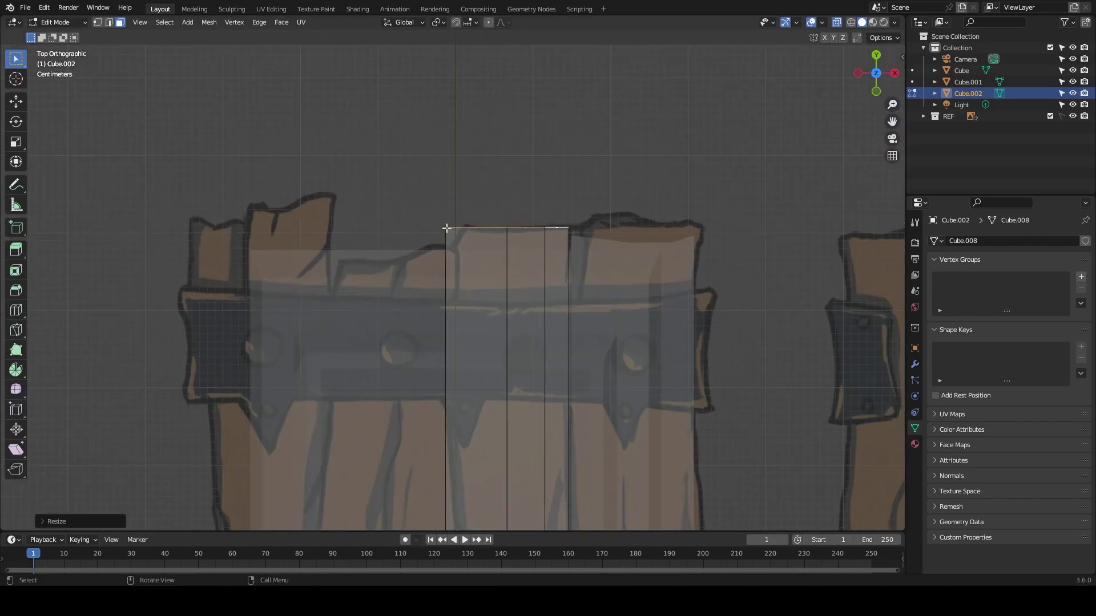
middle_click_drag(447, 227, 448, 301)
key("KP_7")
left_click(518, 202)
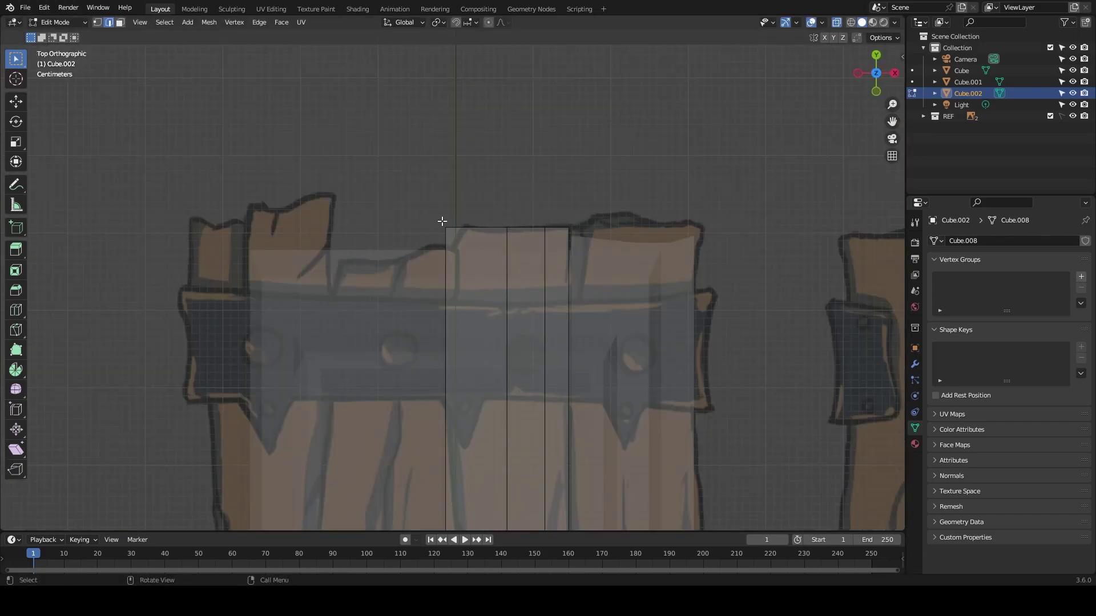
middle_click_drag(443, 222, 504, 272)
key("ctrl+b")
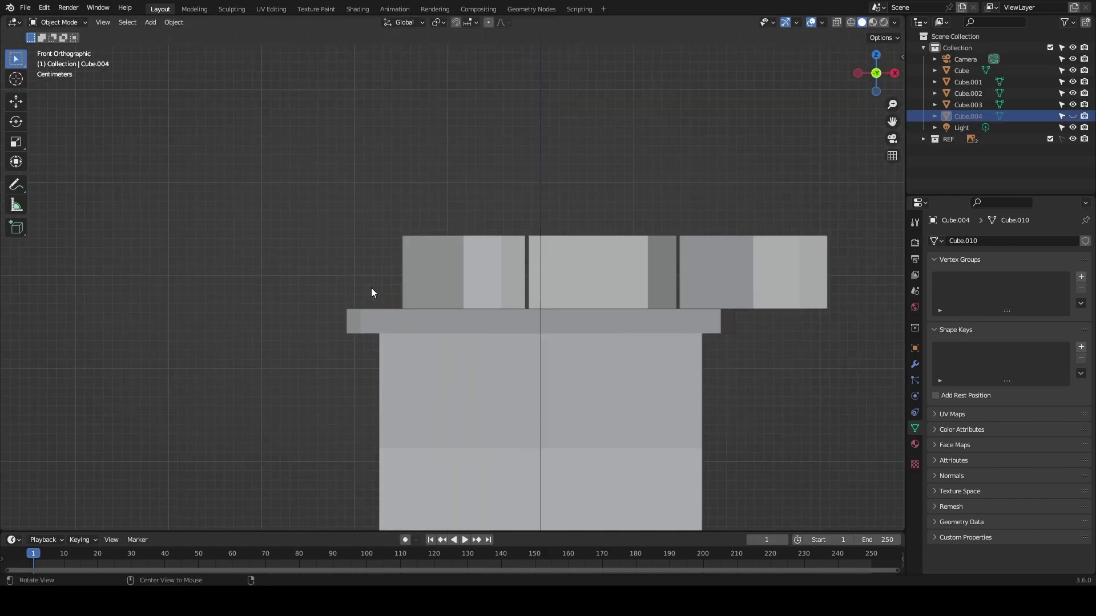
Step: Reposition the left, middle and right planks, adjusting the middle plank's height
left_click(388, 288)
left_click(487, 283)
key("g")
key("z")
left_click(494, 283)
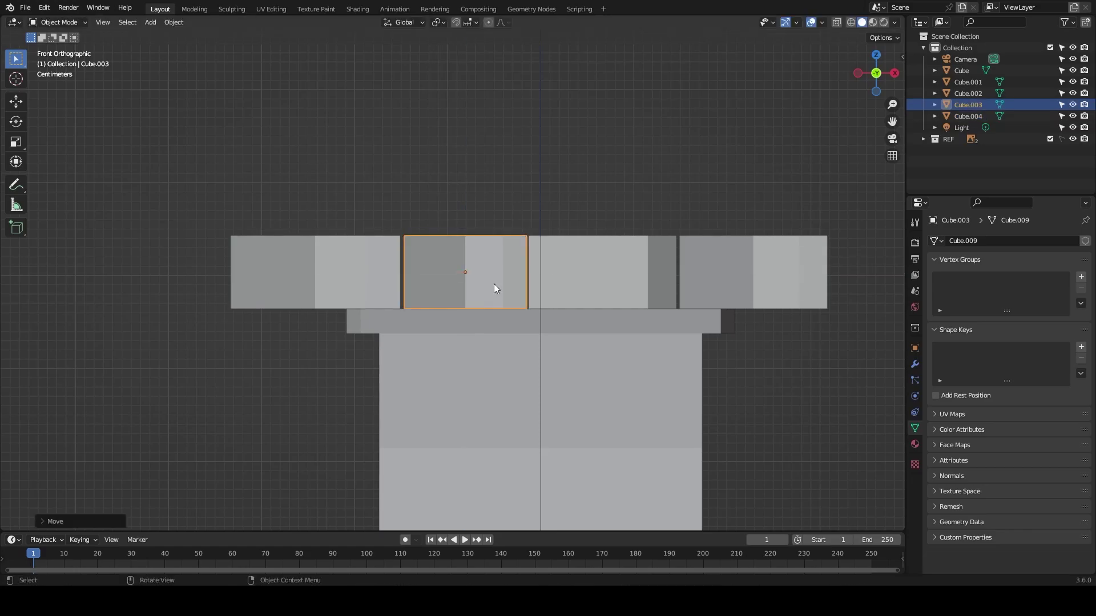
left_click(733, 276)
key("g")
left_click(715, 277)
left_click(374, 287)
key("g")
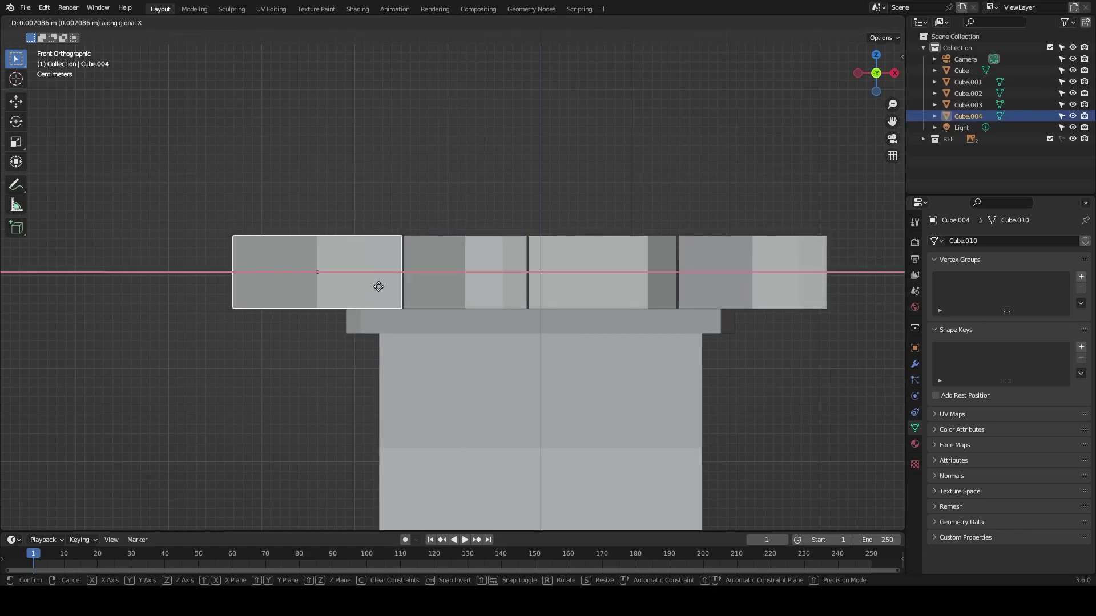
left_click(378, 287)
Step: Move a plank's end vertices along Y to match the sketch's notched outline
middle_click_drag(586, 214, 492, 201)
key("KP_7")
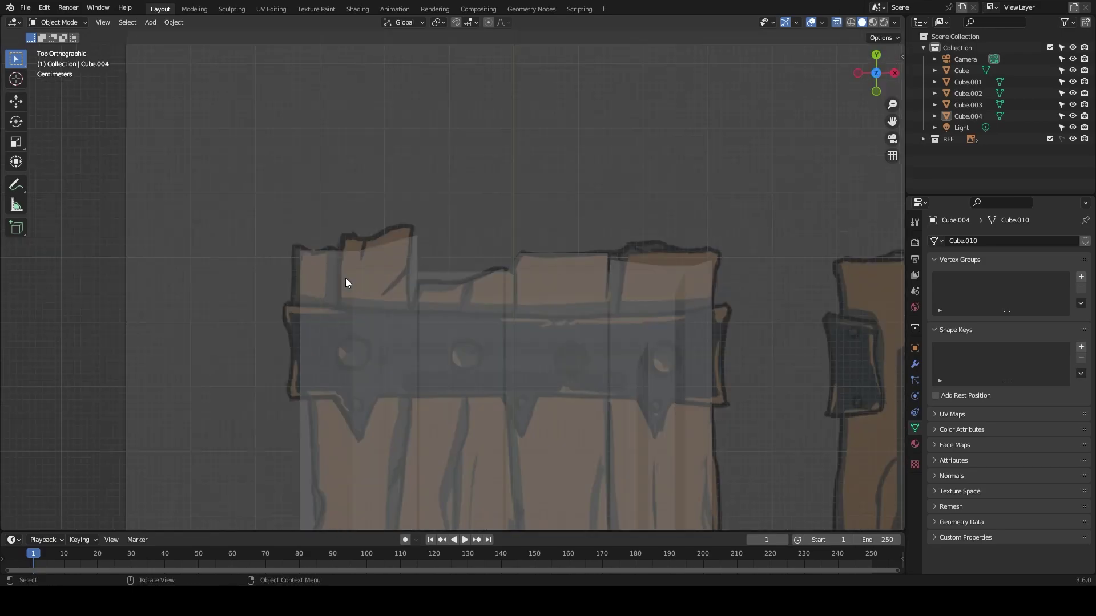
key("Tab")
middle_click_drag(346, 279, 521, 286)
key("grave")
key("KP_7")
left_click(449, 249)
mouse_move(449, 248)
middle_mouse_down()
mouse_move(400, 286)
mouse_move(577, 301)
middle_mouse_up()
key("KP_7")
key("g")
left_click(391, 285)
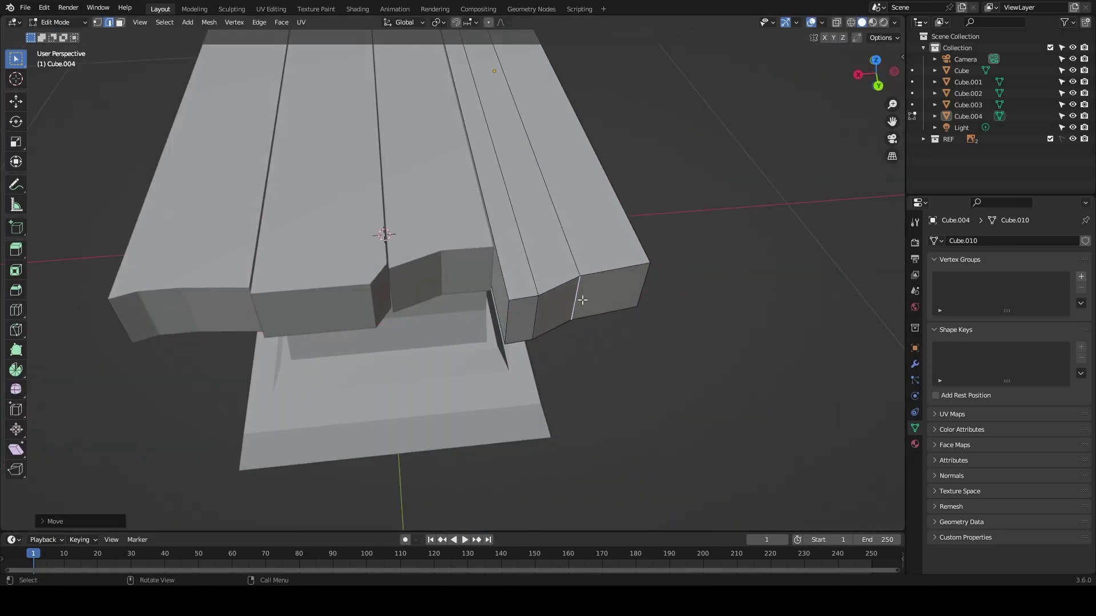
key("Tab")
Step: Select plank Cube.002 and slide its end edge along X to reshape the tip
scroll(577, 300, "down", 2)
left_click(415, 255)
scroll(415, 255, "up", 5)
key("grave")
left_click(296, 345)
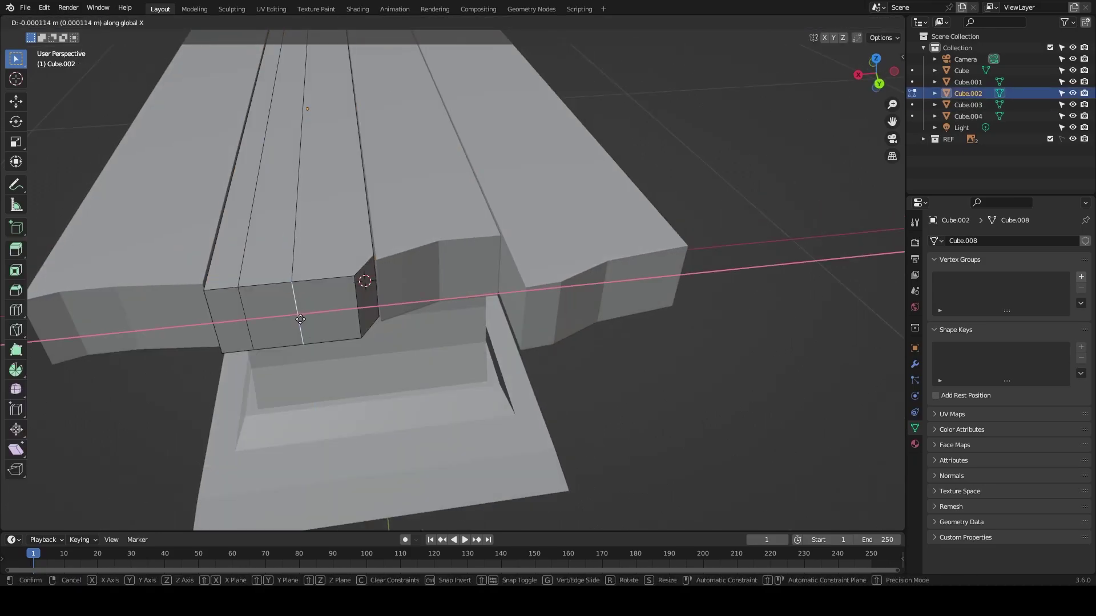
mouse_move(296, 345)
middle_mouse_down()
mouse_move(580, 217)
mouse_move(539, 166)
middle_mouse_up()
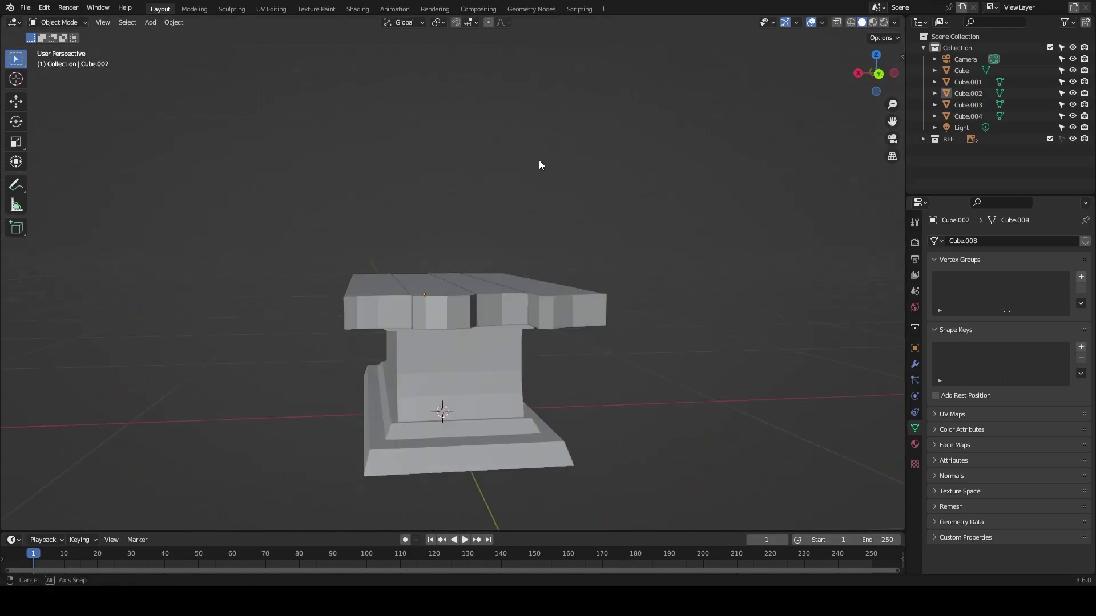
key("KP_3")
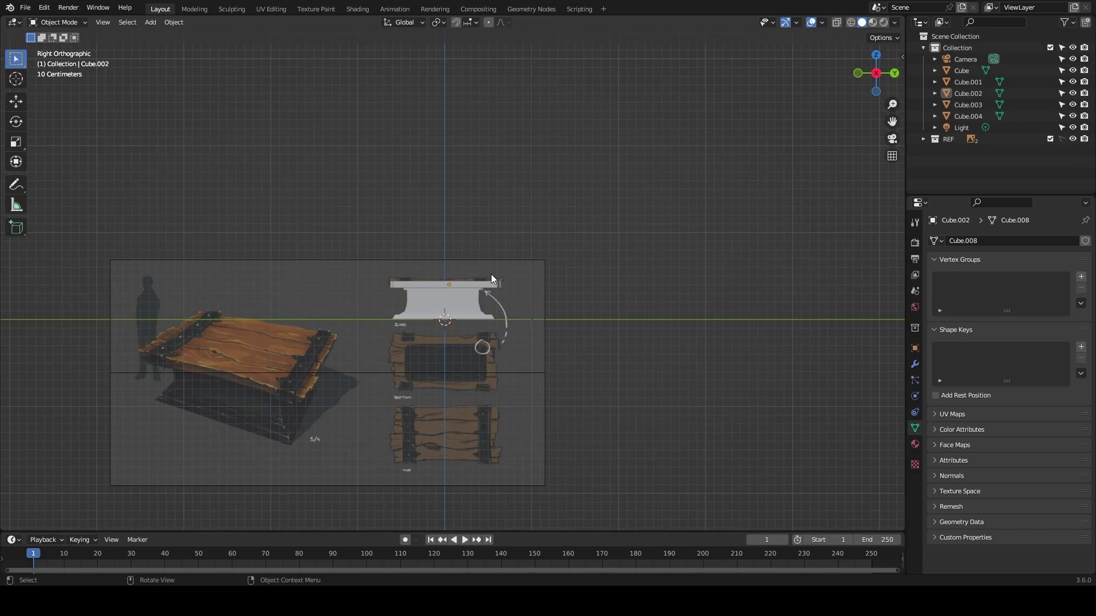
Step: Add a plane in back view, lift it to the plank tops and scale it along X
key("ctrl+KP_1")
key("shift+a")
left_click(559, 262)
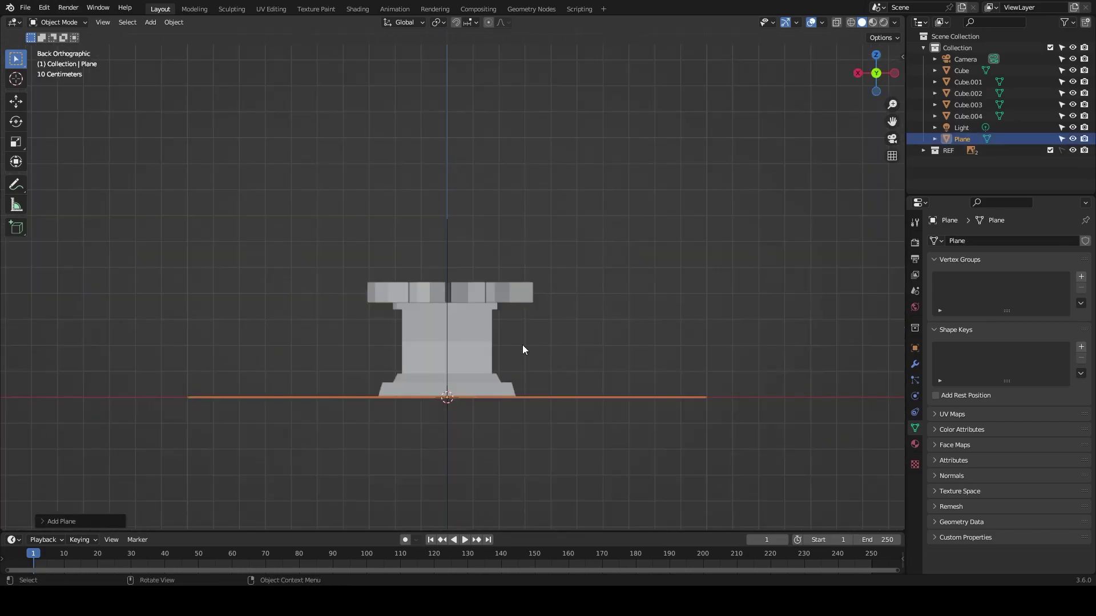
key("g")
key("z")
scroll(547, 263, "up", 4)
key("s")
key("x")
scroll(646, 294, "up", 1)
Step: Reposition the plane over the planks, checking it from the left side view
key("g")
key("x")
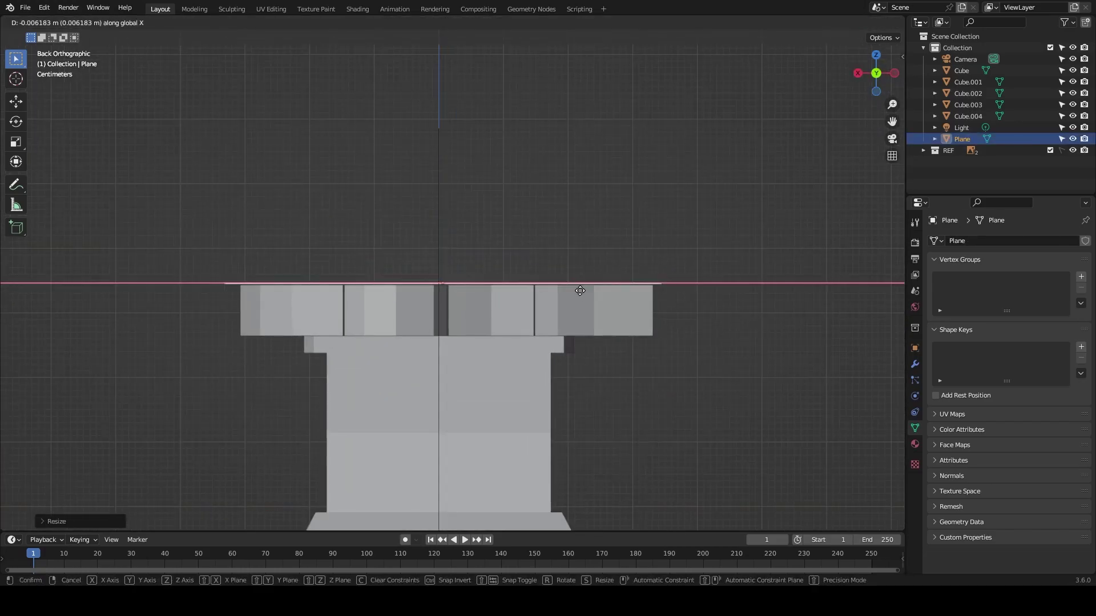
right_click(722, 292)
middle_click_drag(721, 291, 569, 264)
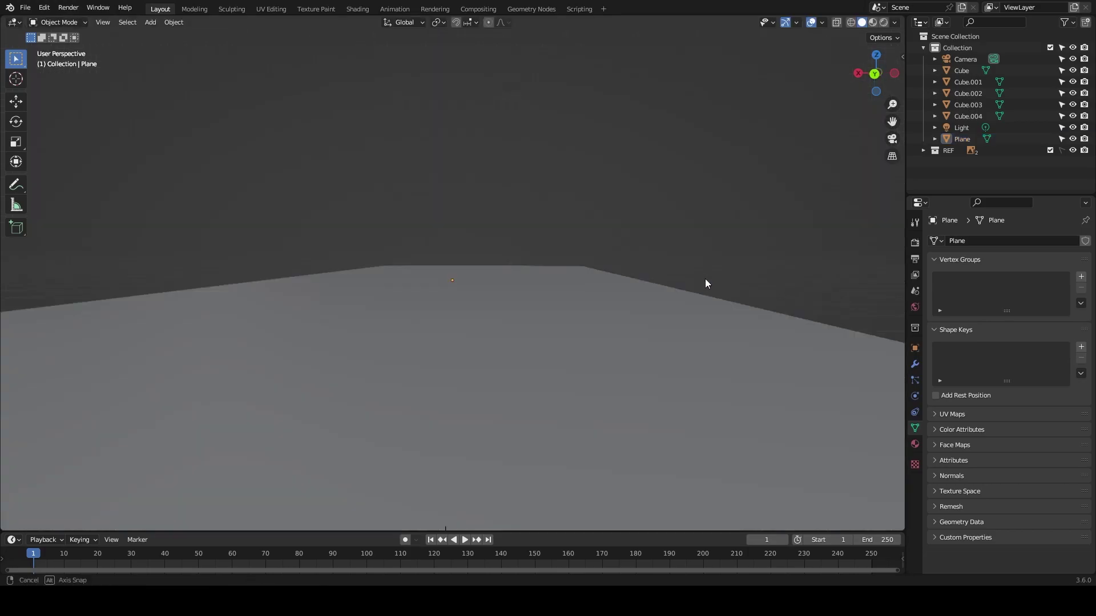
key("ctrl+KP_3")
key("g")
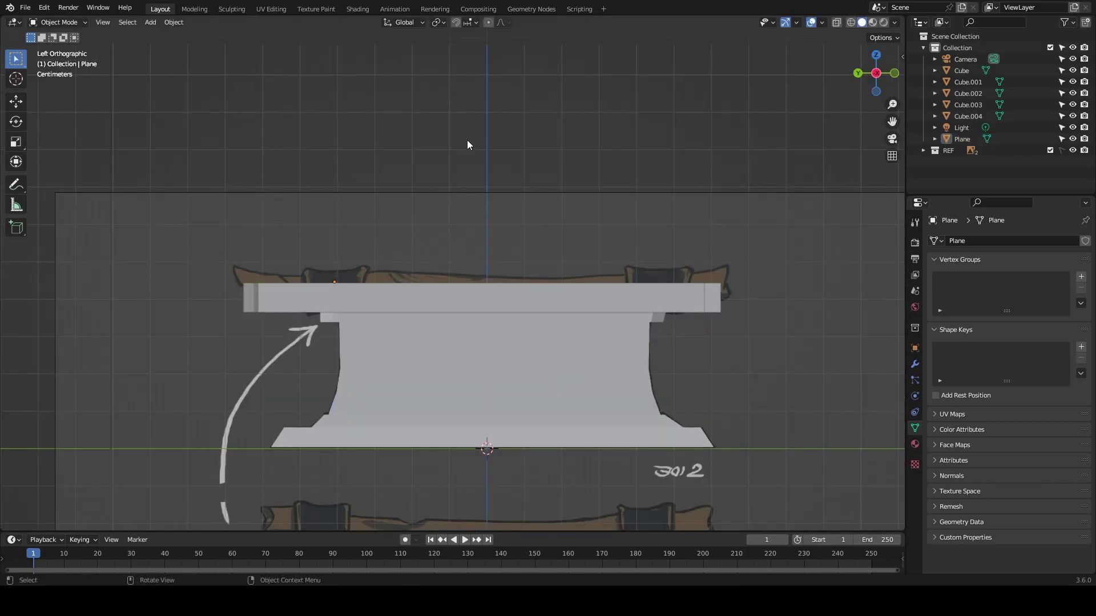
middle_click_drag(466, 144, 619, 224)
Step: Extrude and move the plane's edges to span the planks as a notched strip
key("Tab")
key("ctrl+KP_1")
key("g")
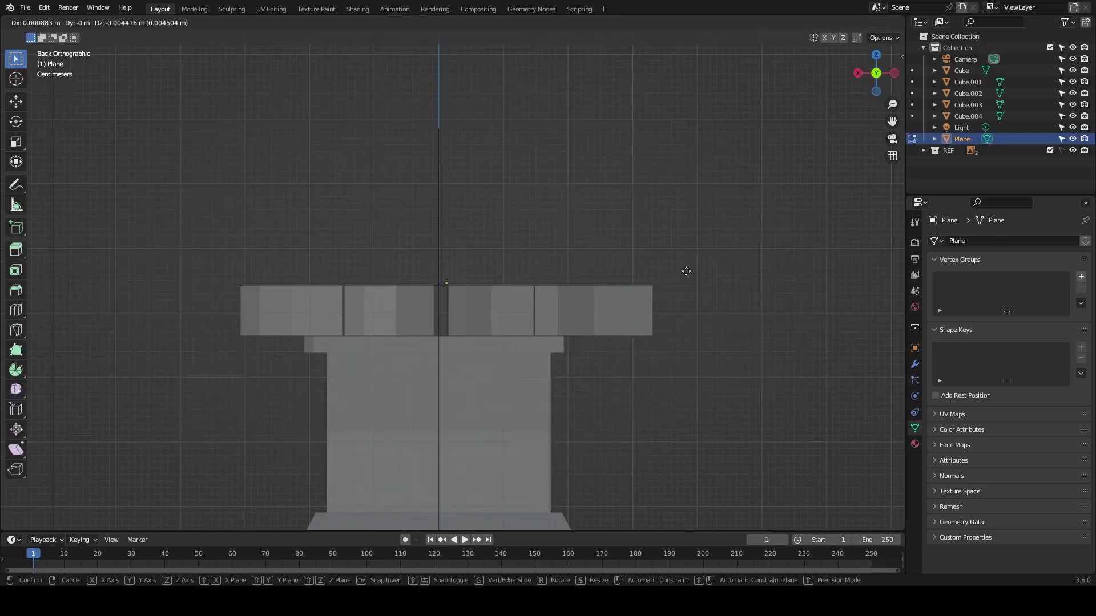
middle_click_drag(686, 271, 714, 251)
left_click(876, 72)
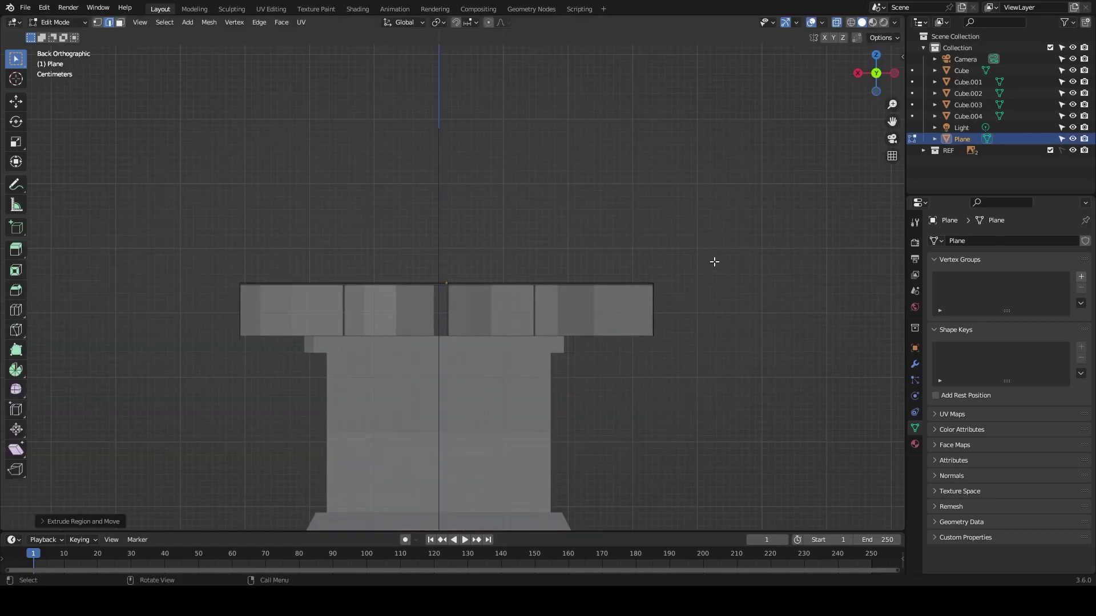
scroll(648, 213, "down", 10)
scroll(648, 213, "up", 11)
key("g")
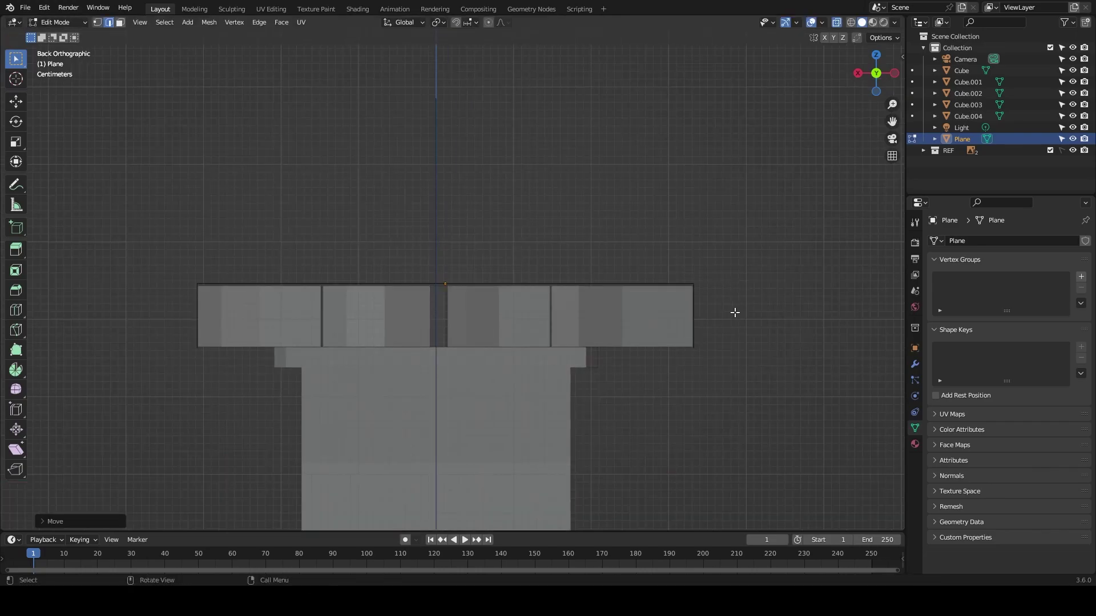
left_click(694, 314)
middle_click_drag(694, 313, 697, 254)
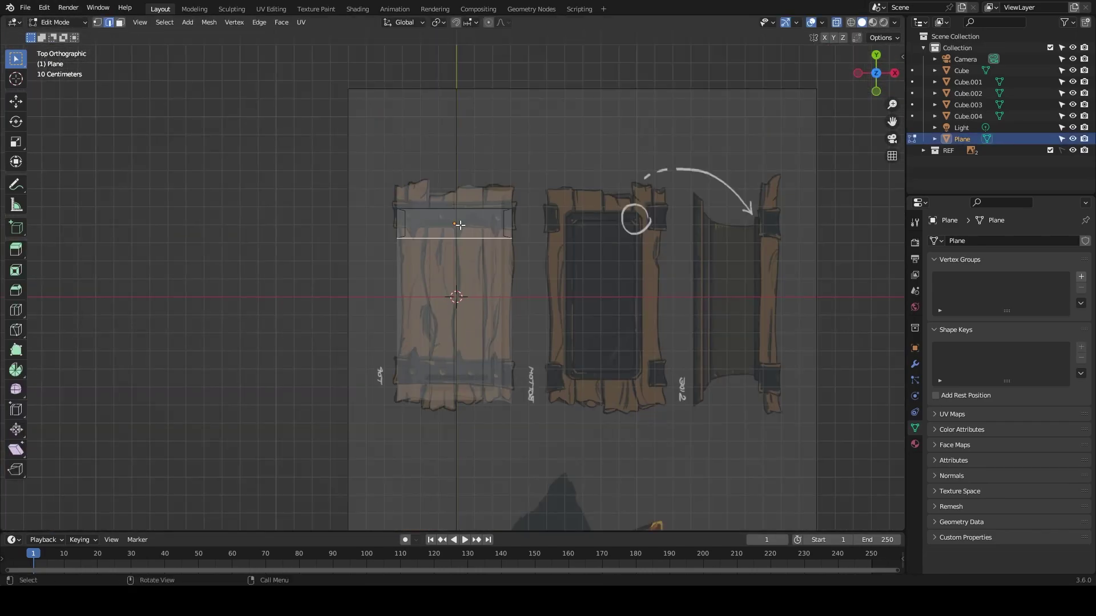
Step: Select plank Cube.002, undo the bevel on its edges, and switch to vertex select
key("Tab")
left_click(456, 224)
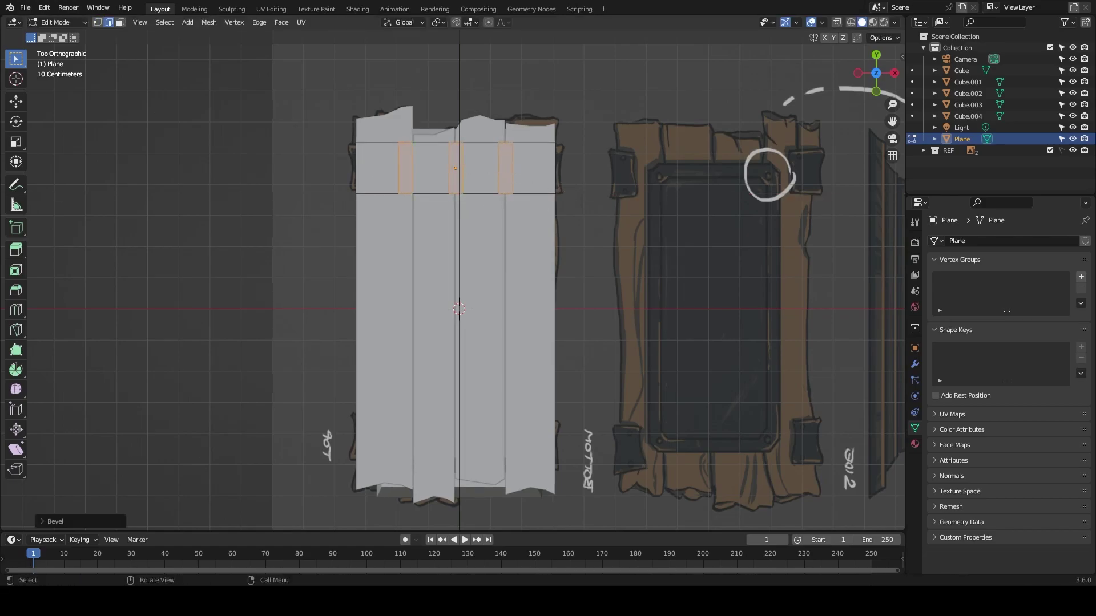
key("ctrl+z")
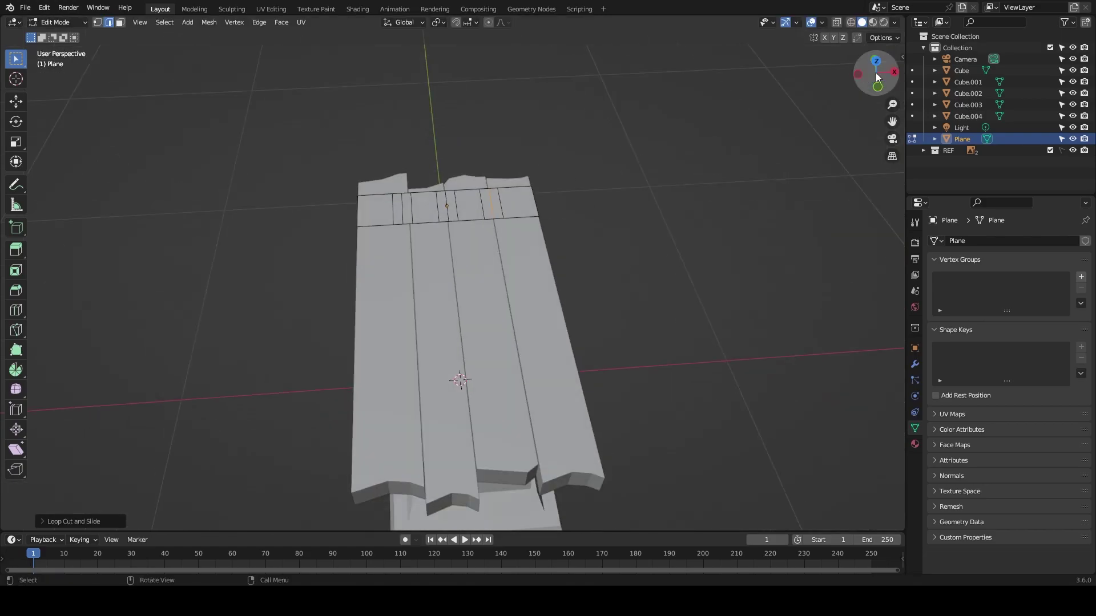
key("1")
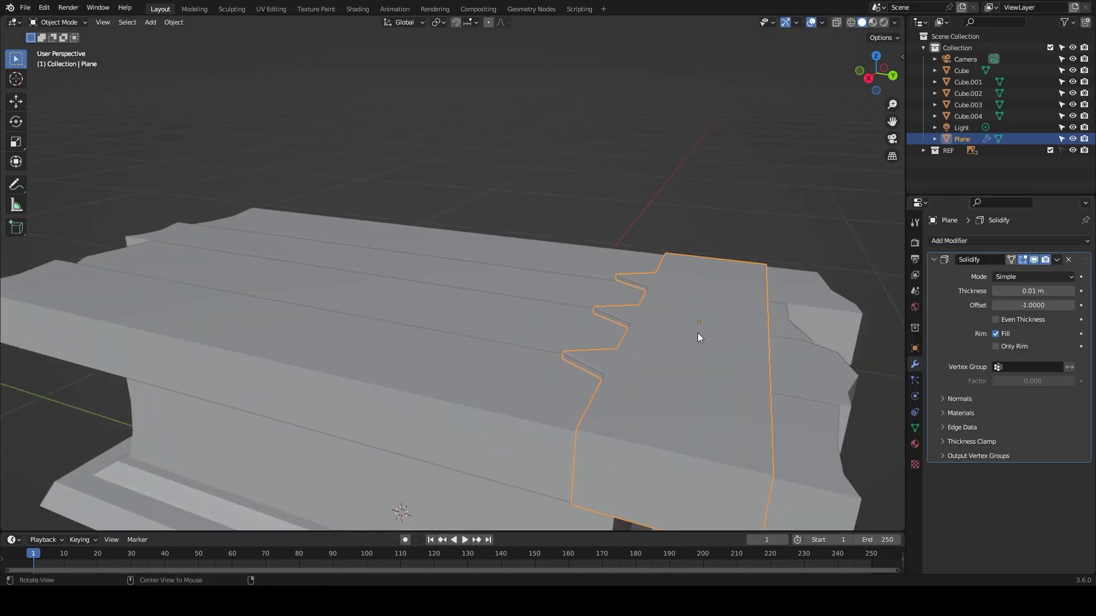
Step: Set the strip's Solidify to Complex with -0.011 m thickness and add a Y-axis Mirror modifier
middle_click_drag(698, 337, 571, 320)
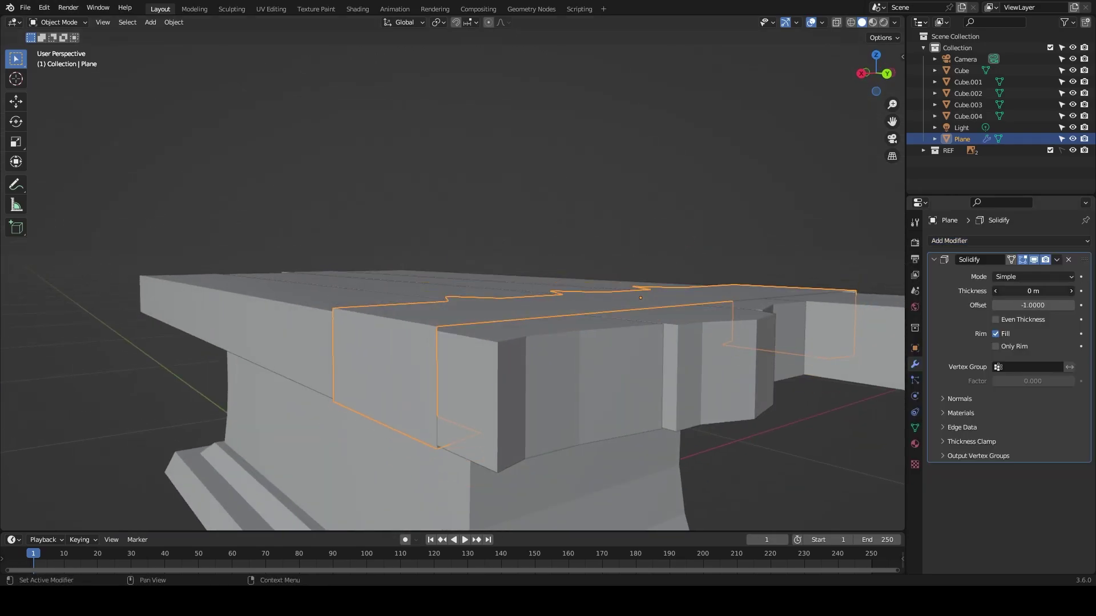
left_click(1033, 277)
left_click(1018, 304)
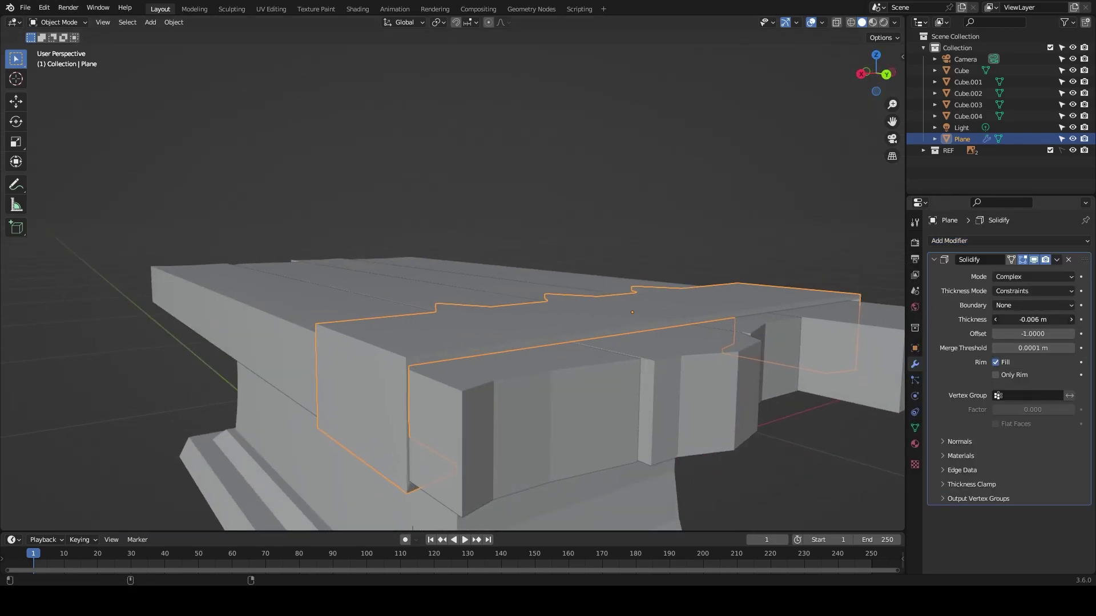
left_click_drag(1022, 348, 1049, 348)
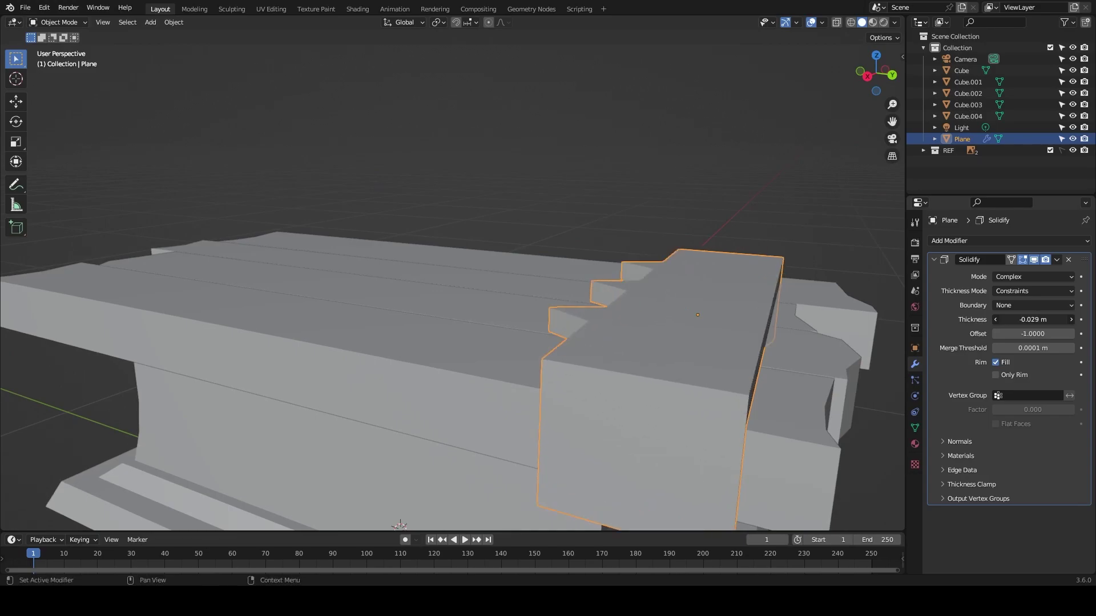
left_click(1007, 240)
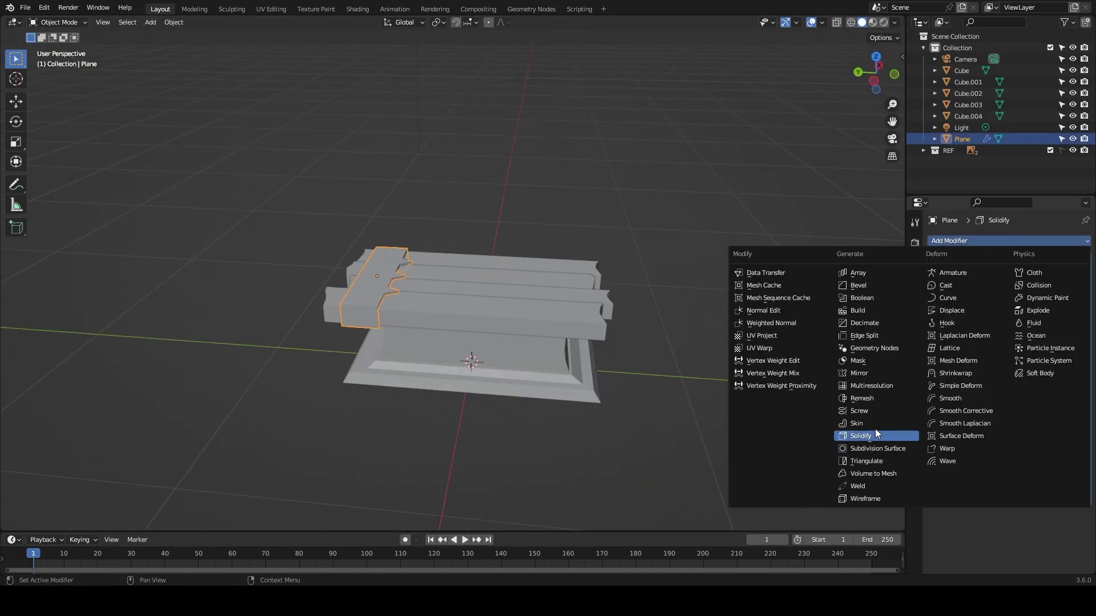
left_click(875, 429)
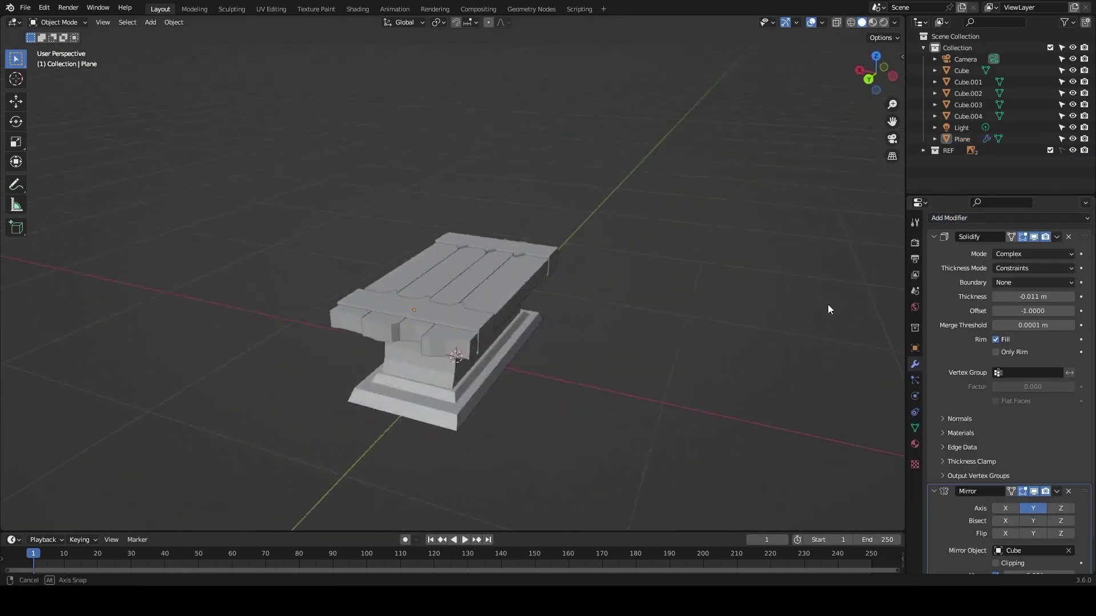
Step: Remove the Solidify thickness from the strip and return to Object Mode
key("KP_7")
mouse_move(541, 234)
middle_mouse_down()
mouse_move(652, 222)
mouse_move(771, 398)
middle_mouse_up()
key("ctrl+x")
middle_click_drag(343, 355, 688, 309)
key("Tab")
key("ctrl+Tab")
left_click(689, 243)
Step: Select the strip plane from above and scale it along Y
mouse_move(689, 244)
middle_mouse_down()
mouse_move(573, 269)
mouse_move(796, 299)
mouse_move(643, 242)
mouse_move(799, 257)
middle_mouse_up()
mouse_move(626, 244)
middle_mouse_down()
mouse_move(488, 162)
mouse_move(454, 166)
middle_mouse_up()
left_click(488, 162)
key("s")
key("y")
left_click(484, 177)
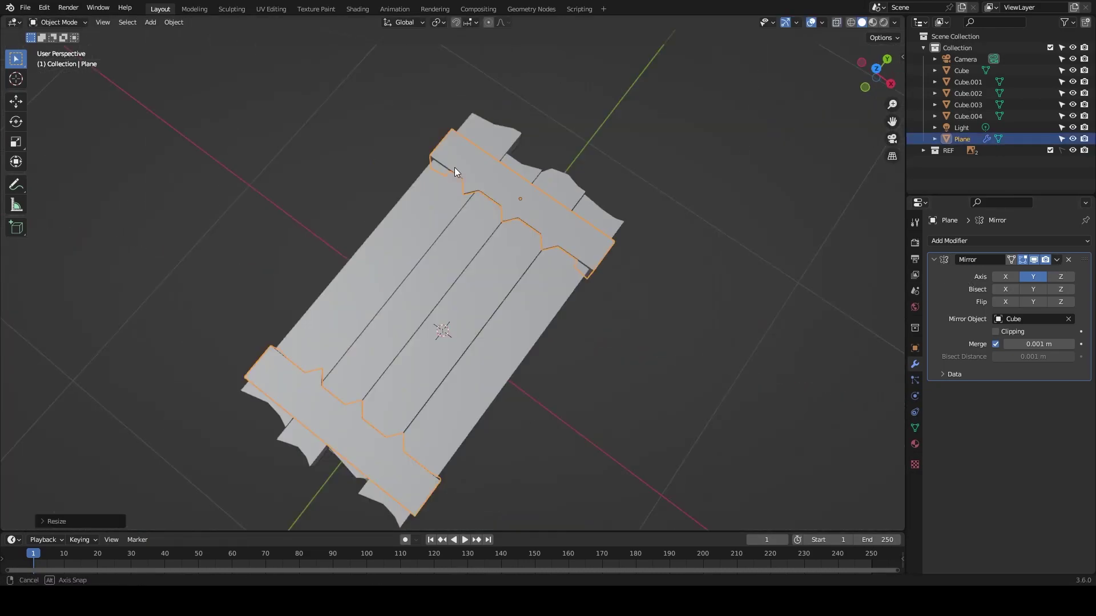
Step: Scale a strip face along Z in Edit Mode, then check the lid
key("Tab")
left_click(727, 374)
key("s")
left_click(824, 354)
key("Tab")
middle_click_drag(825, 353, 616, 215)
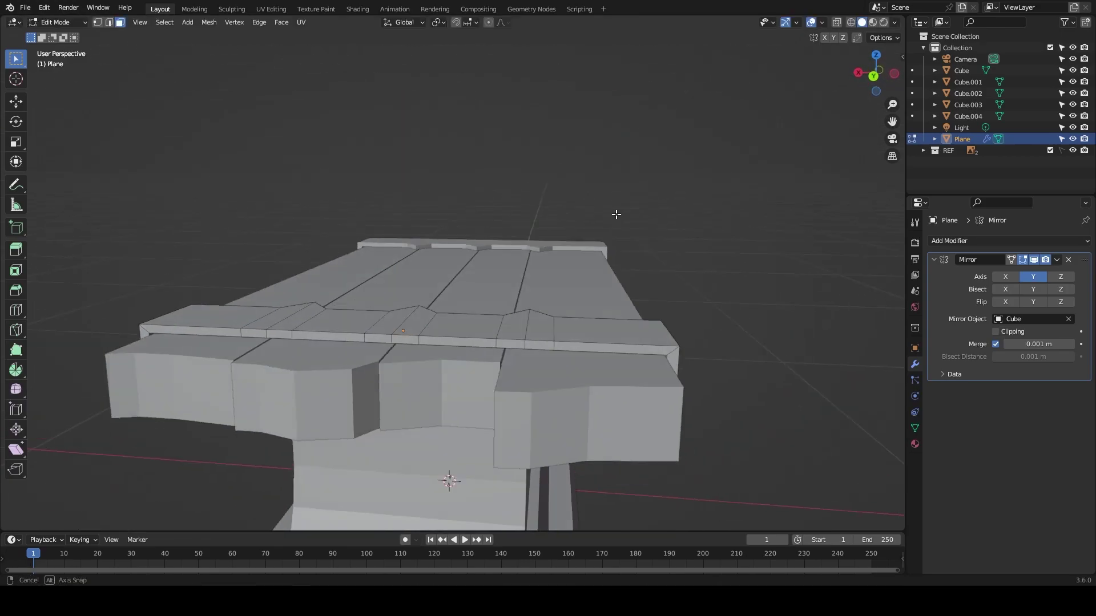
scroll(564, 244, "down", 5)
scroll(324, 210, "up", 5)
Step: Add a UV sphere and delete its middle edge ring in right side view
key("shift+a")
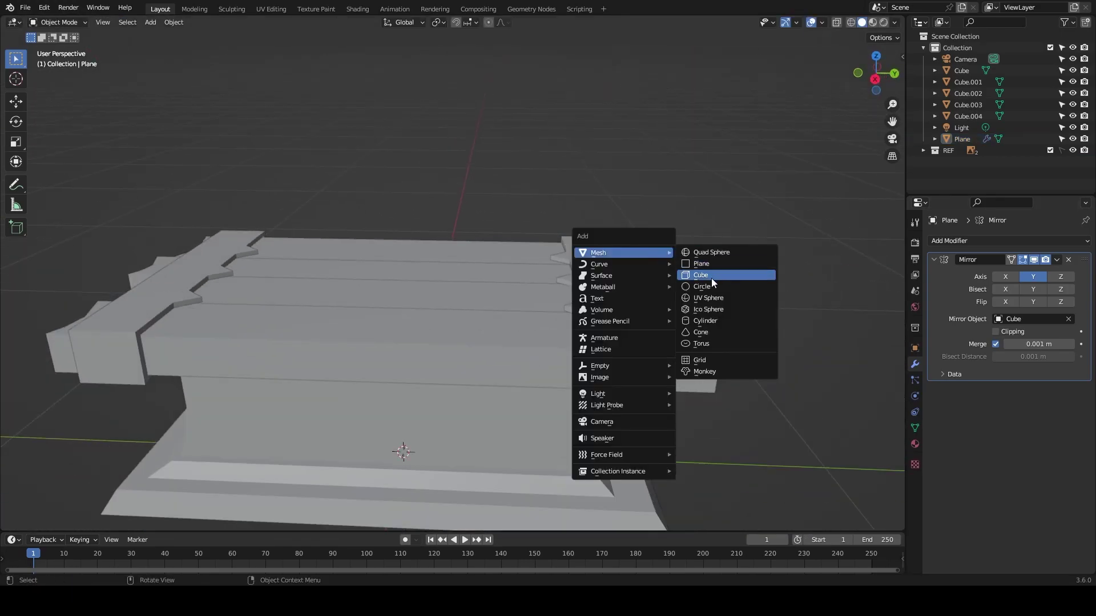
left_click(715, 301)
key("KP_3")
key("Tab")
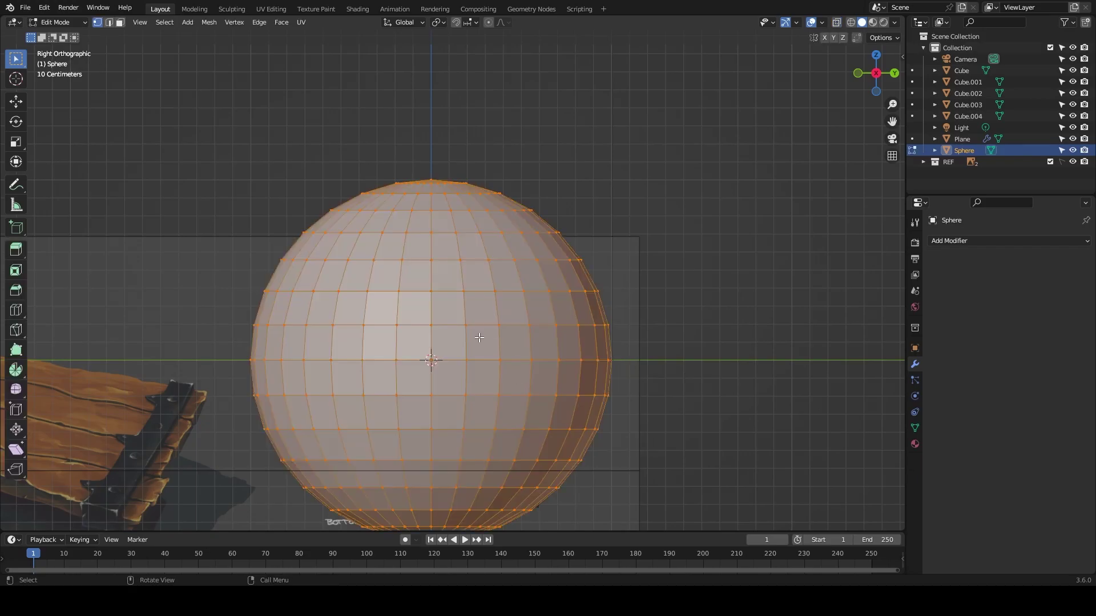
left_click(453, 346, "alt")
key("x")
left_click(453, 375)
Step: Box-select and delete the sphere's lower half, leaving a dome
scroll(556, 364, "down", 2)
left_click_drag(343, 342, 579, 447)
key("Delete")
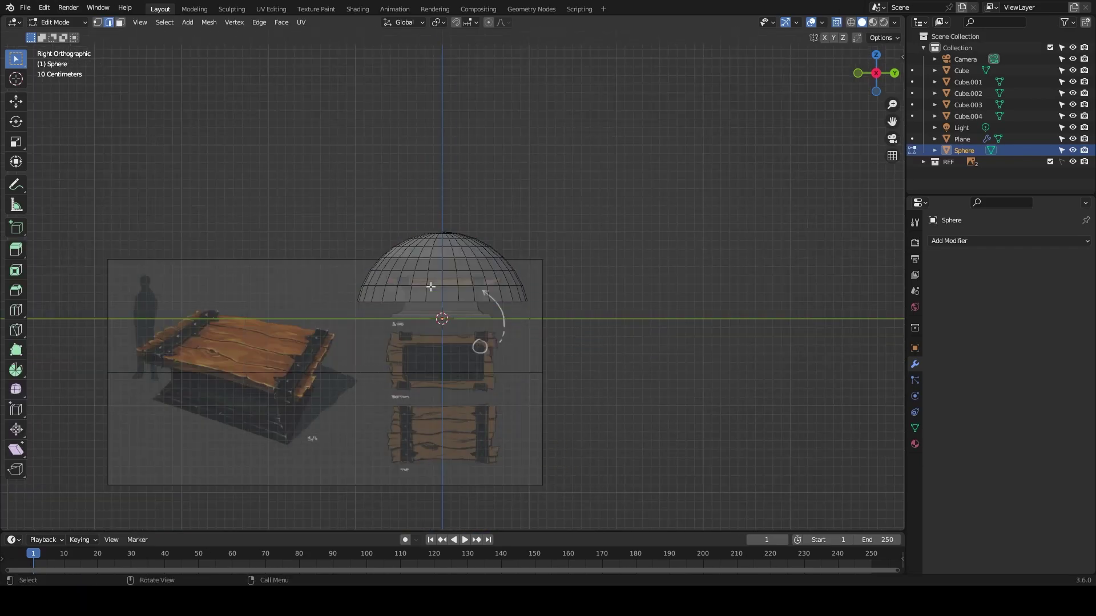
key("Tab")
scroll(491, 249, "up", 2)
Step: Delete that dome and add a new UV sphere with fewer segments and rings
right_click(491, 249)
key("ctrl+KP_3")
key("x")
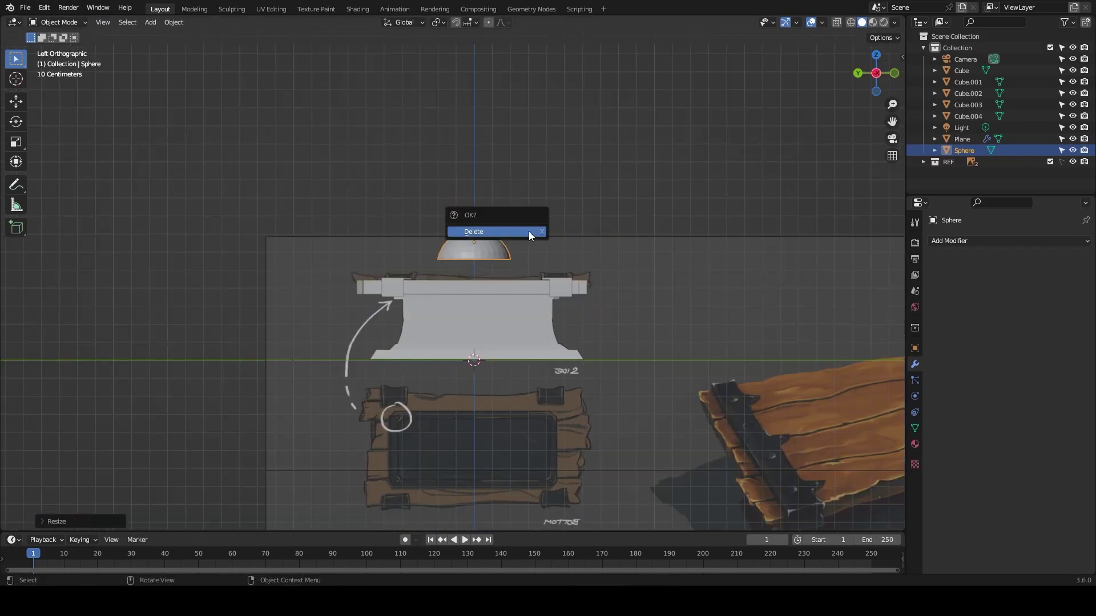
left_click(528, 231)
key("shift+a")
left_click(596, 282)
mouse_move(131, 385)
left_mouse_down()
mouse_move(104, 386)
mouse_move(104, 408)
left_mouse_up()
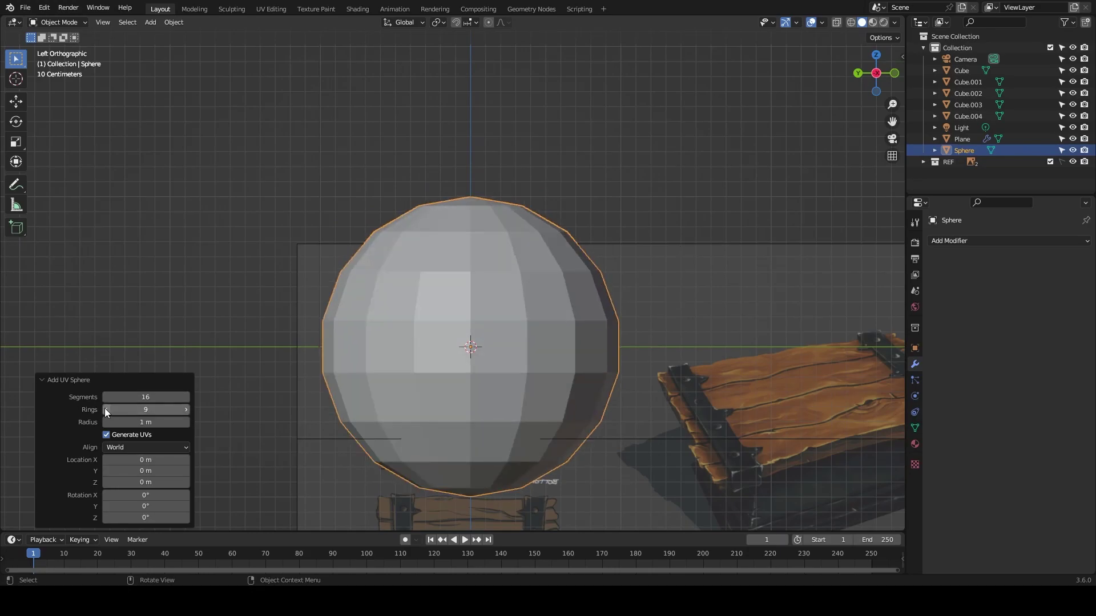
Step: Select the new sphere's equator loop in X-ray and delete its lower half
key("Tab")
left_click(427, 347, "alt")
left_click(416, 387)
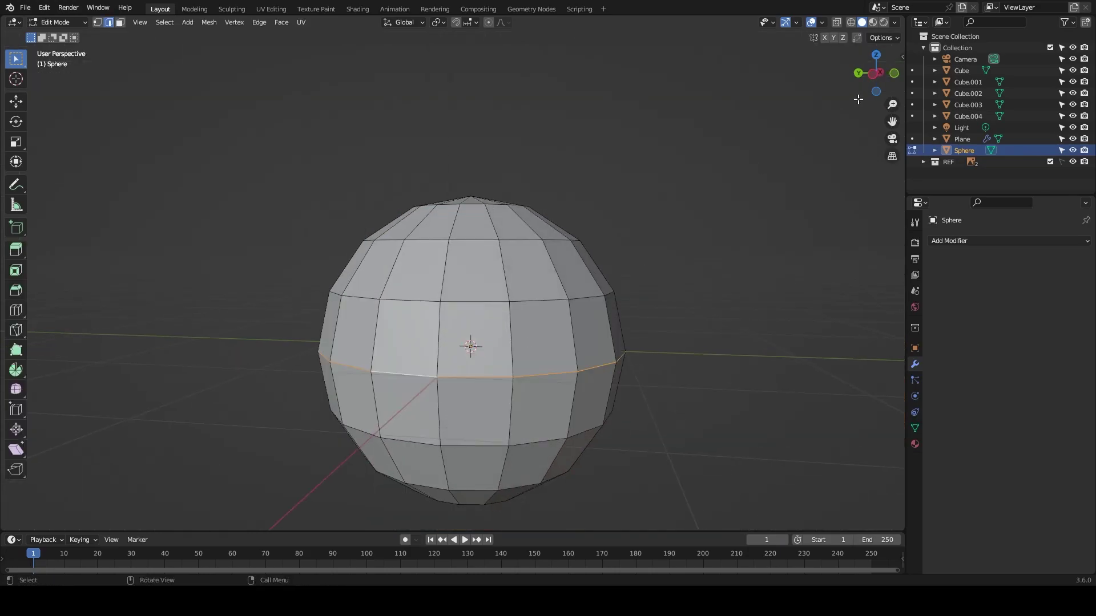
scroll(556, 466, "down", 1)
key("alt+z")
key("x")
left_click(333, 341)
key("alt+z")
key("Tab")
Step: Set the dome's origin and position it on the metal band at the right height
right_click(470, 326)
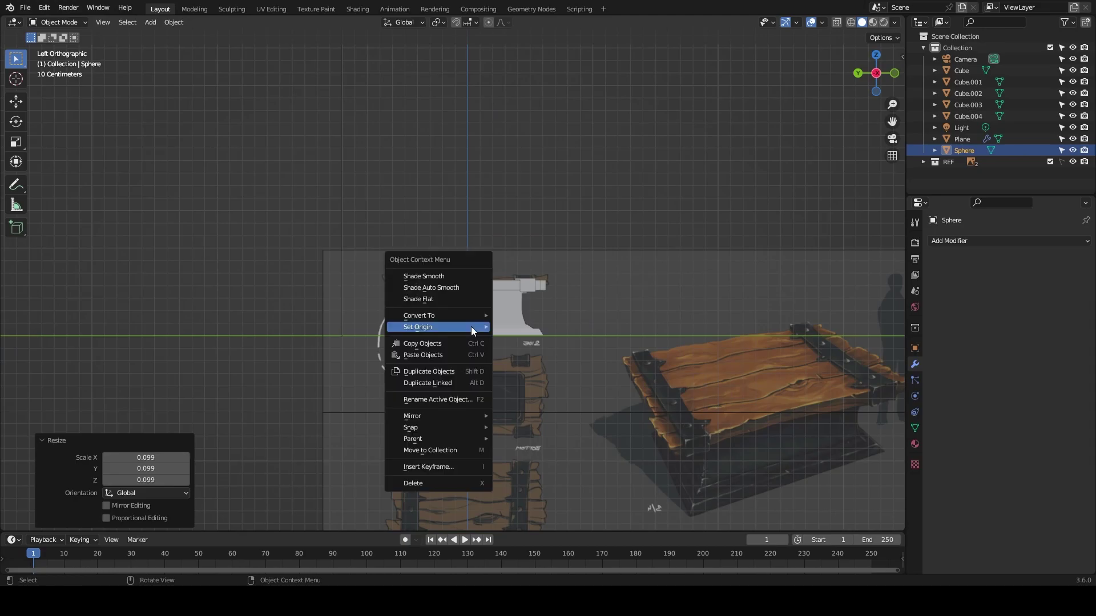
left_click(530, 335)
key("KP_7")
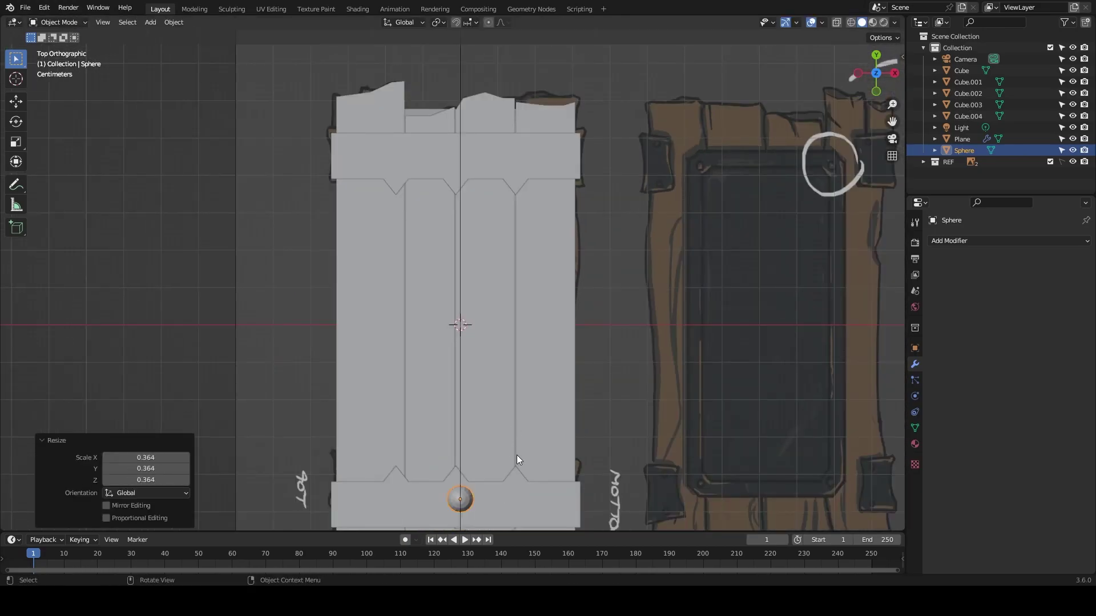
key("alt+z")
scroll(515, 454, "up", 3)
left_click_drag(521, 215, 528, 212)
key("alt+z")
middle_click_drag(548, 188, 573, 129)
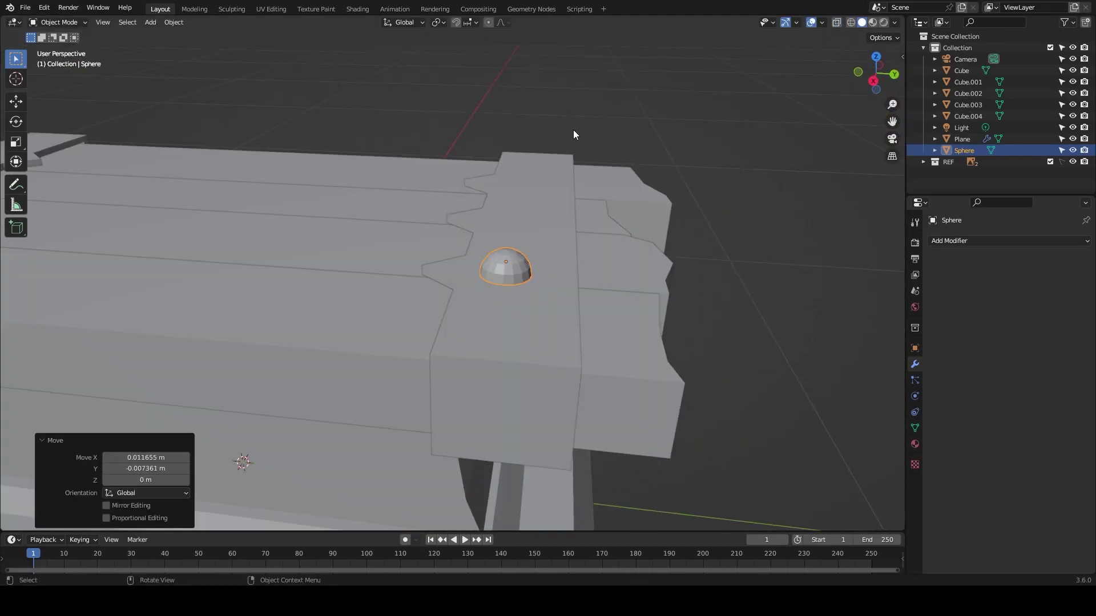
key("KP_3")
left_click(584, 215)
Step: Delete the sphere's lower faces in face select mode to leave a dome
key("Tab")
scroll(450, 375, "up", 3)
right_click(451, 376)
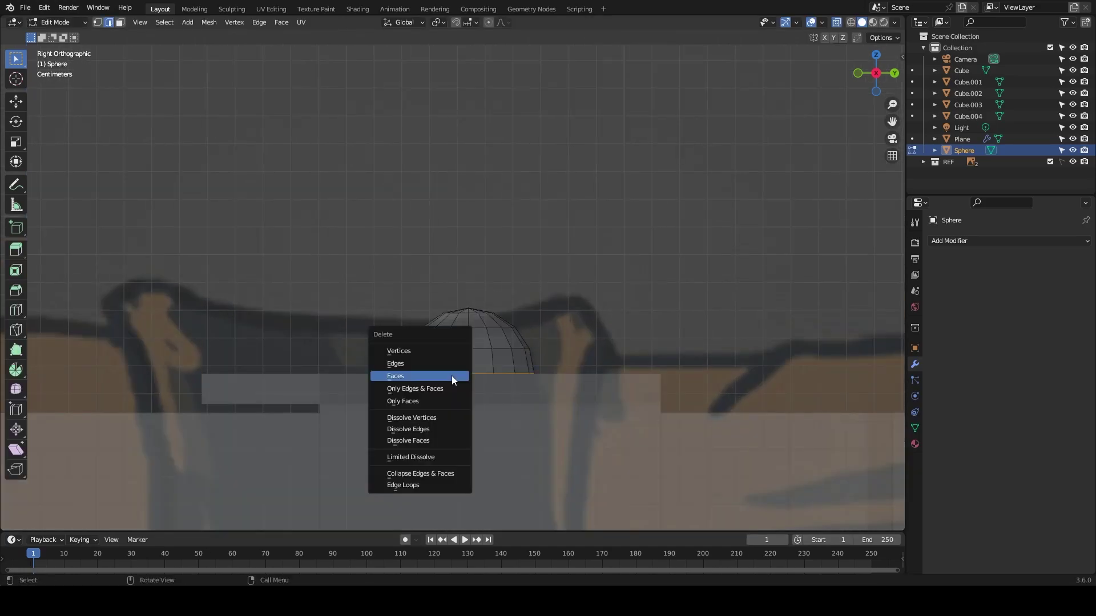
key("Escape")
key("ctrl+Tab")
key("x")
left_click(299, 393)
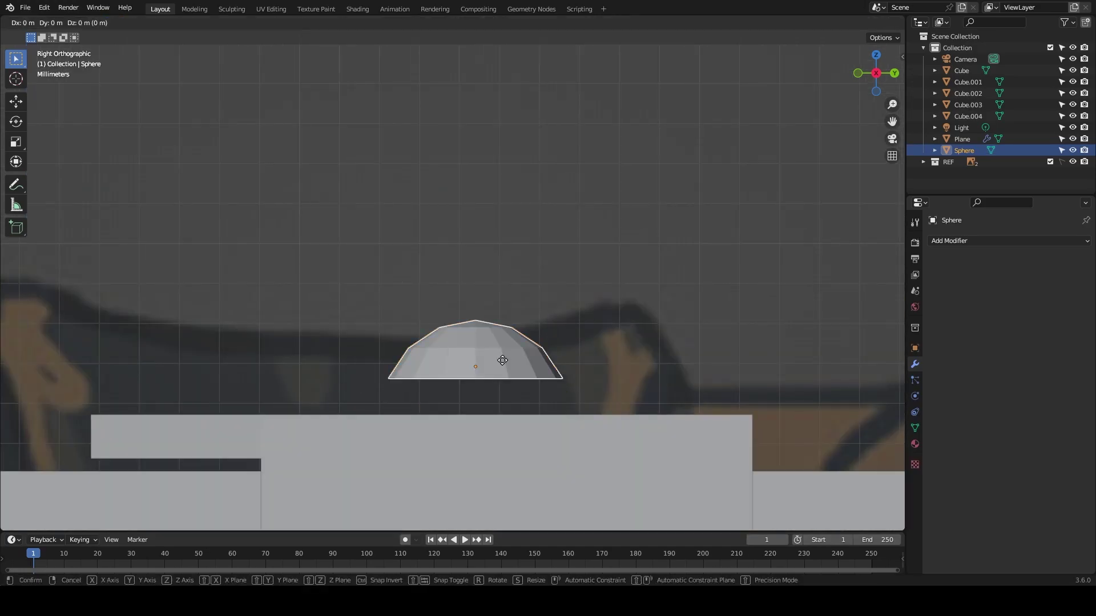
Step: Lower the dome rivet onto the band along Z and start duplicating it
key("Tab")
key("g")
key("z")
left_click(588, 261)
key("KP_7")
key("shift+d")
Step: Place two rivet copies along the band, resizing one of them
left_click(402, 272)
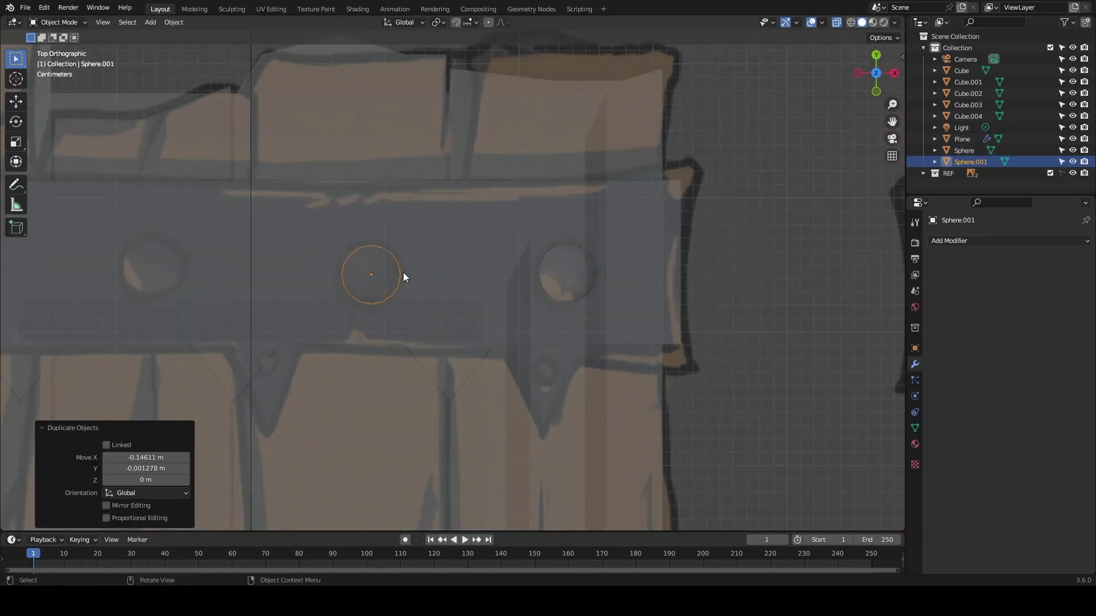
scroll(403, 272, "down", 2)
key("shift+d")
key("s")
left_click(350, 268)
key("shift+d")
key("Tab")
scroll(656, 199, "down", 3)
Step: Inspect the rivets from the side with X-ray toggled on and off
middle_click_drag(656, 200, 558, 168)
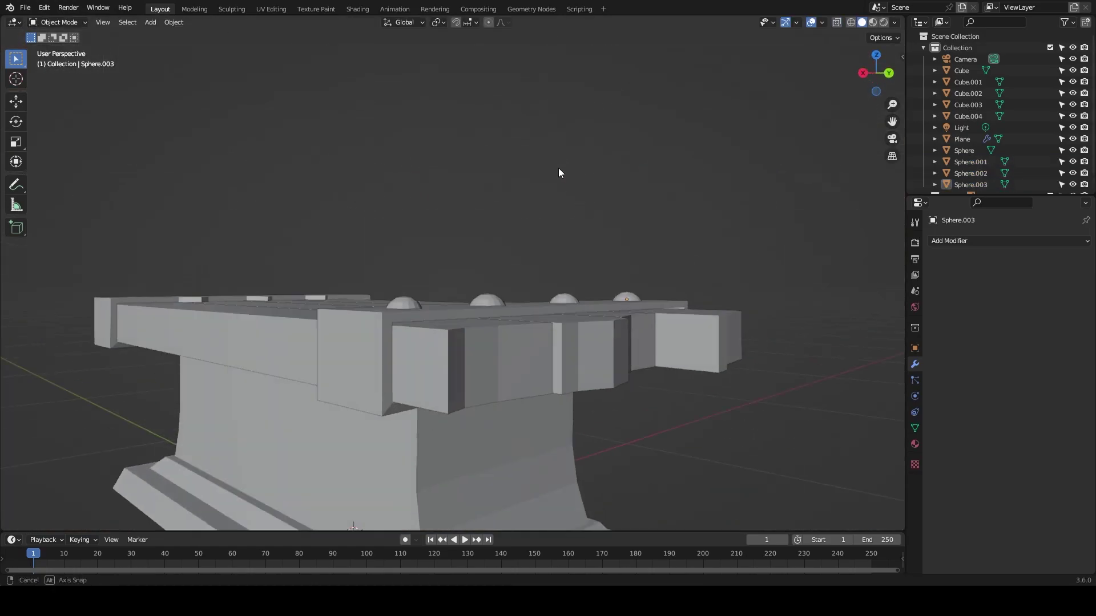
scroll(534, 270, "down", 3)
key("alt+z")
key("Tab")
scroll(592, 176, "up", 3)
key("shift+z")
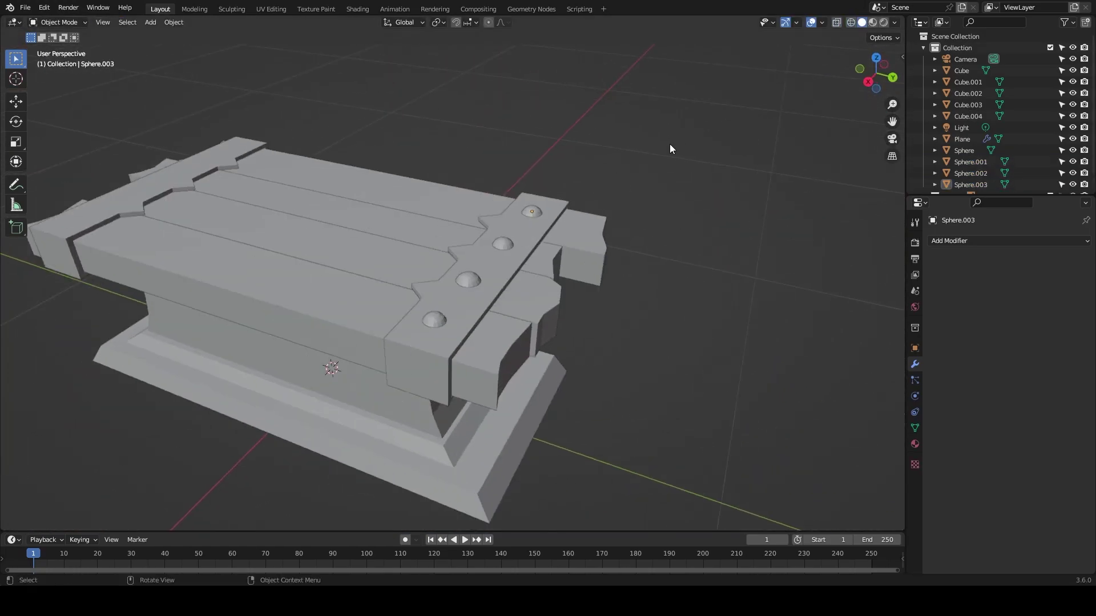
scroll(670, 144, "up", 3)
Step: Select a single rivet and look along the band
left_click(503, 274, "shift")
left_click(495, 277)
scroll(763, 276, "down", 3)
mouse_move(762, 276)
middle_mouse_down()
mouse_move(718, 184)
mouse_move(628, 239)
middle_mouse_up()
scroll(718, 184, "up", 2)
Step: Duplicate the selected rivet and move the copy into place from the top view
middle_click_drag(342, 257, 320, 342)
key("shift+d")
left_click(321, 342)
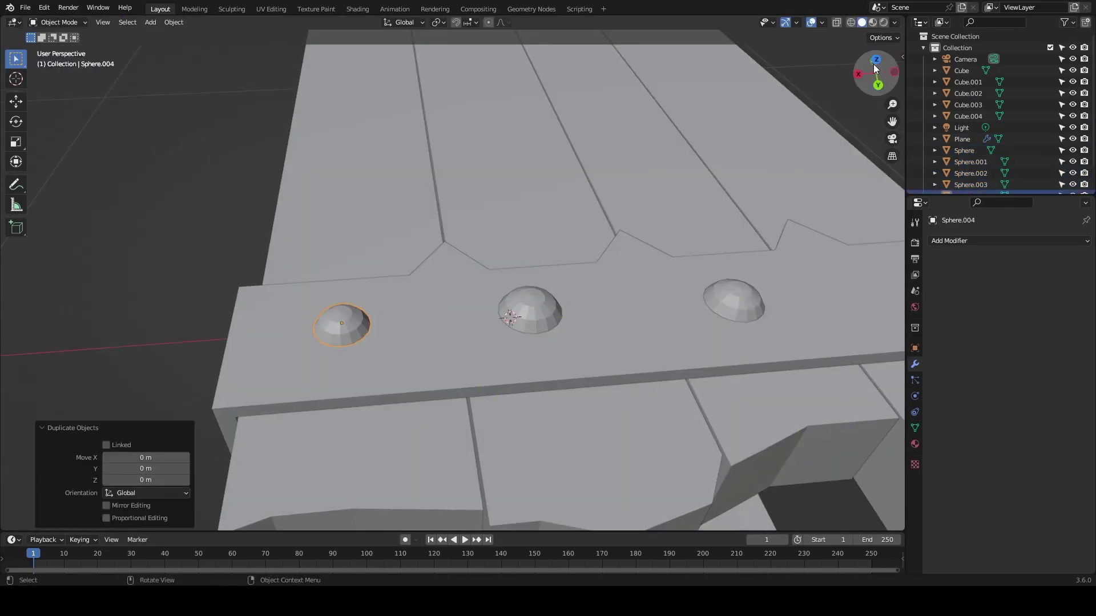
key("KP_7")
key("g")
left_click(532, 337)
scroll(553, 344, "down", 3)
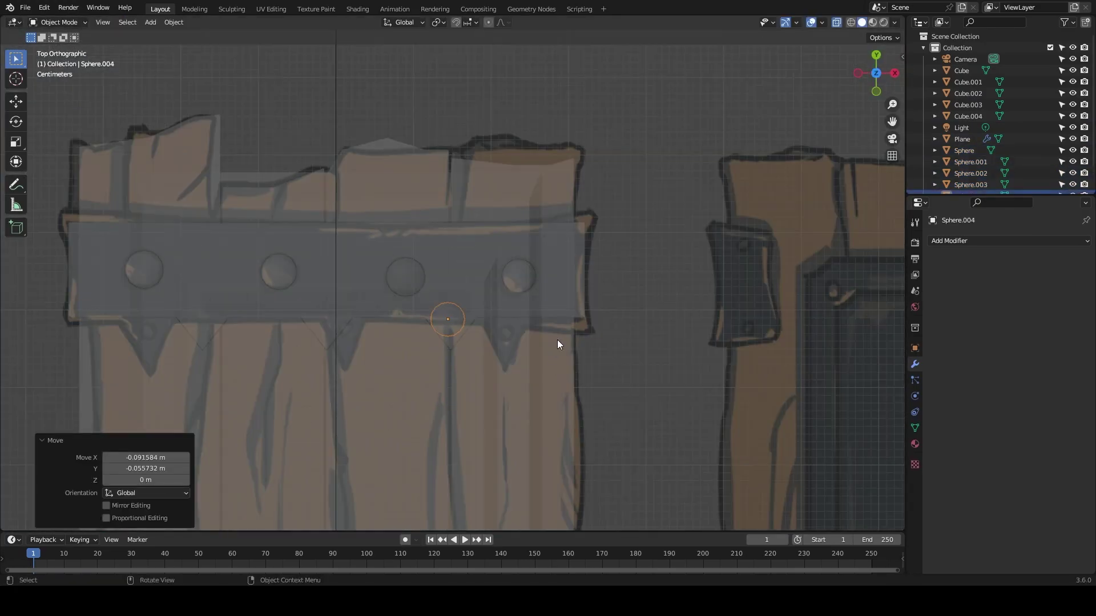
Step: Select the metal band, enter Edit Mode and slide one of its edges
left_click(557, 340, "alt")
left_click(527, 330)
key("Tab")
mouse_move(470, 292)
middle_mouse_down()
mouse_move(427, 329)
mouse_move(472, 318)
middle_mouse_up()
left_click(460, 306)
key("KP_7")
Step: Move the selected notch edges along the band and select the next notch edge
key("g")
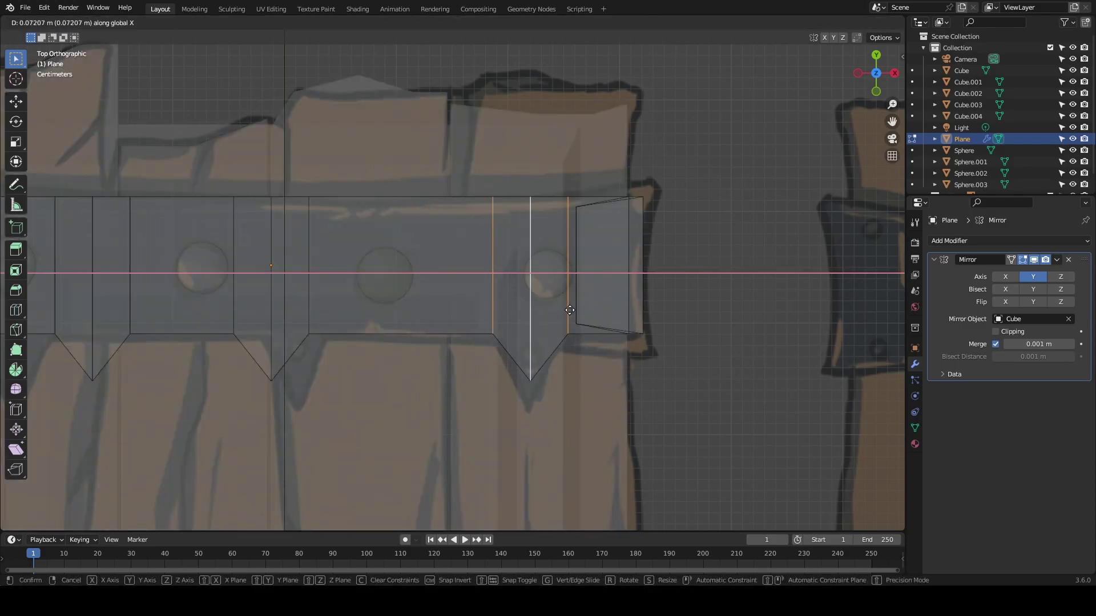
left_click(569, 310)
middle_click_drag(237, 298, 296, 316)
key("KP_7")
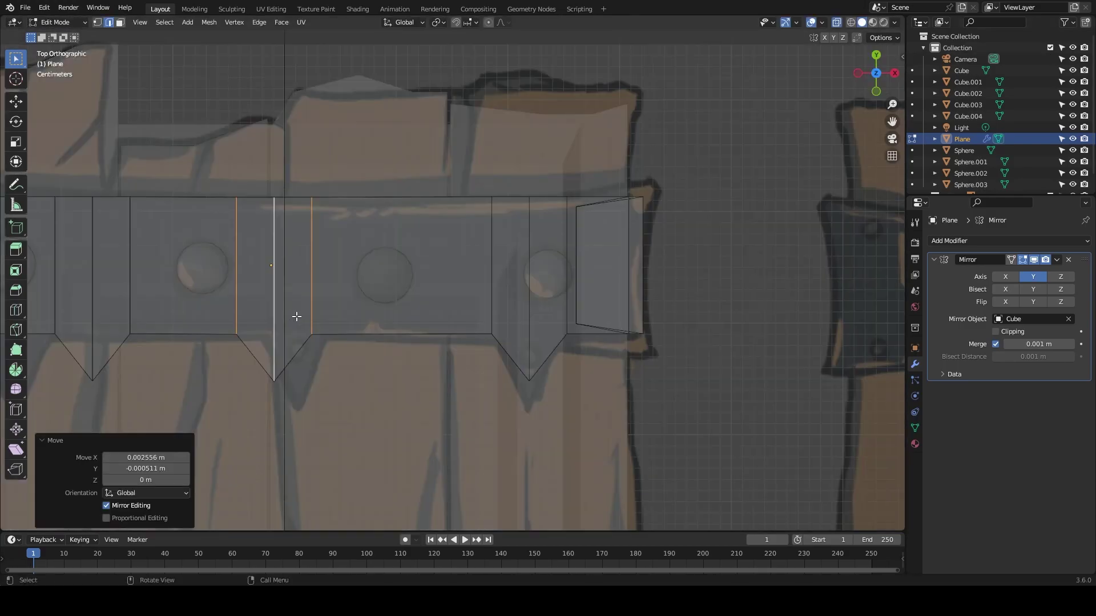
scroll(331, 317, "down", 4)
scroll(347, 278, "up", 4)
left_click(347, 277)
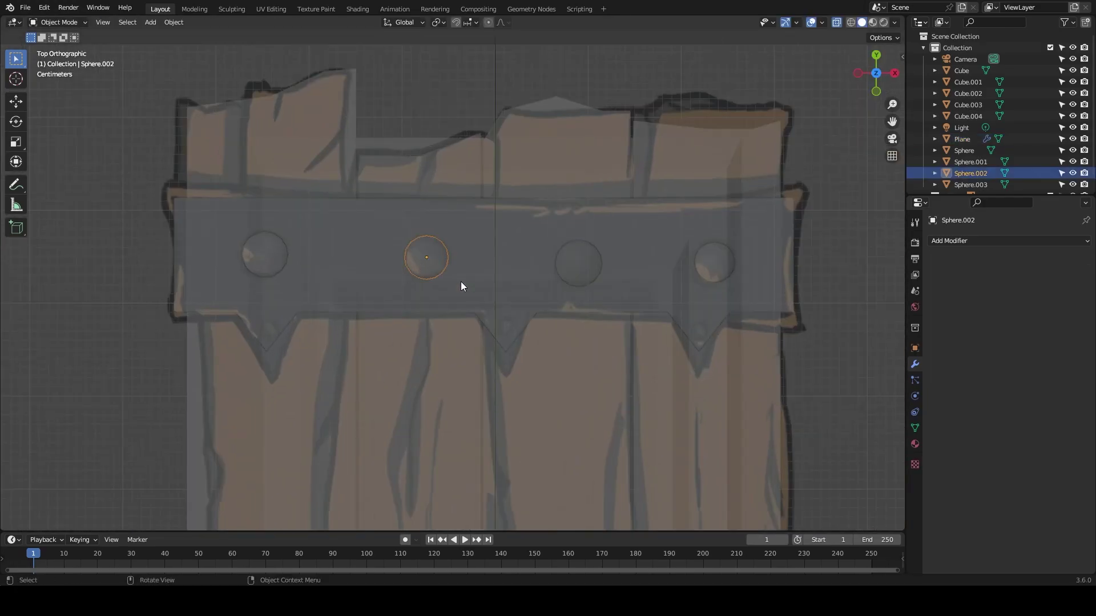
Step: With X-ray on in top view, move the band's notch edges along Y
key("alt+q")
key("KP_7")
key("alt+z")
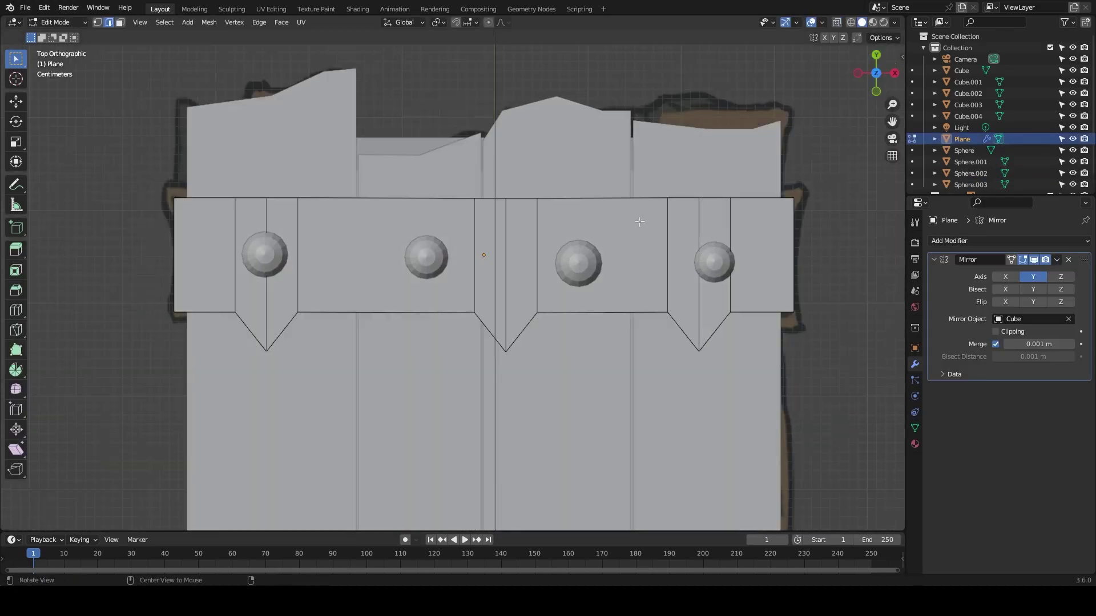
key("g")
key("y")
left_click(563, 331)
Step: Back in Object Mode, select the rivets and band to check their alignment
key("Tab")
key("alt+z")
left_click(611, 236)
left_click(649, 240)
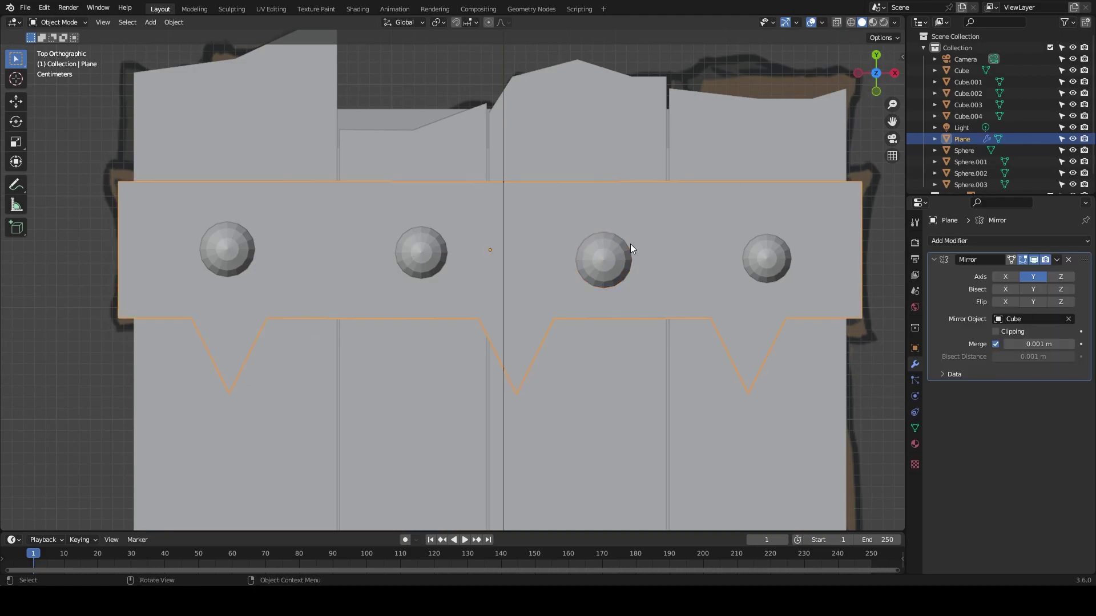
left_click(605, 251)
key("alt+z")
Step: Duplicate a rivet and lower it along Z onto a notch tip in front view
scroll(703, 241, "up", 2)
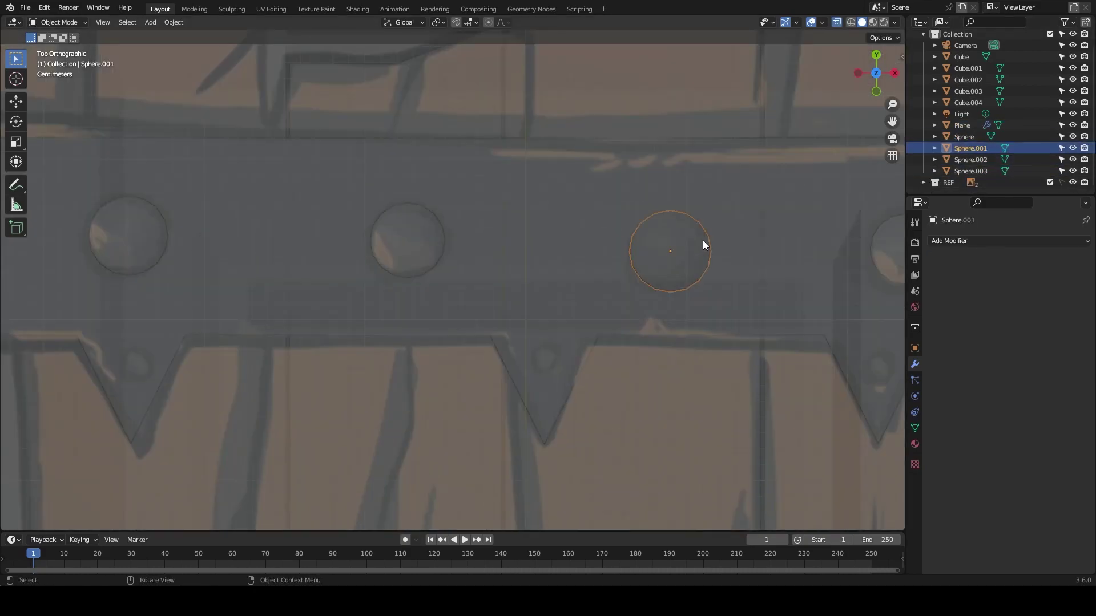
key("shift+d")
left_click(686, 371)
key("alt+z")
key("KP_1")
key("g")
key("z")
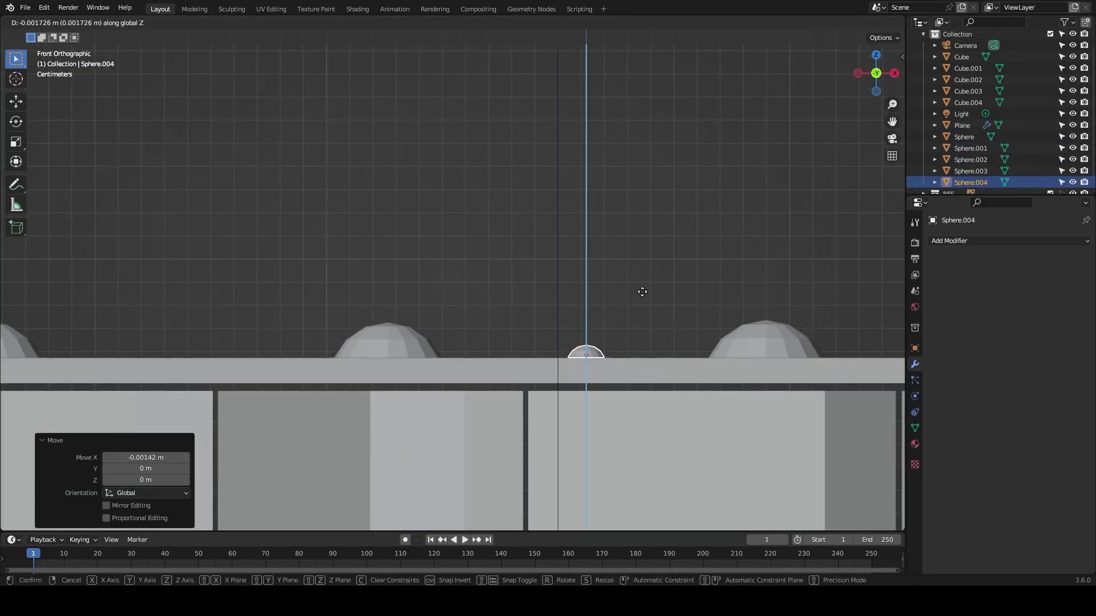
left_click(640, 288)
key("KP_7")
scroll(666, 223, "down", 2)
Step: Copy the small rivet to the remaining notch tips and orbit to inspect them
key("shift+d")
left_click(745, 335)
key("shift+d")
left_click(228, 338)
key("alt+z")
middle_click_drag(228, 338, 643, 203)
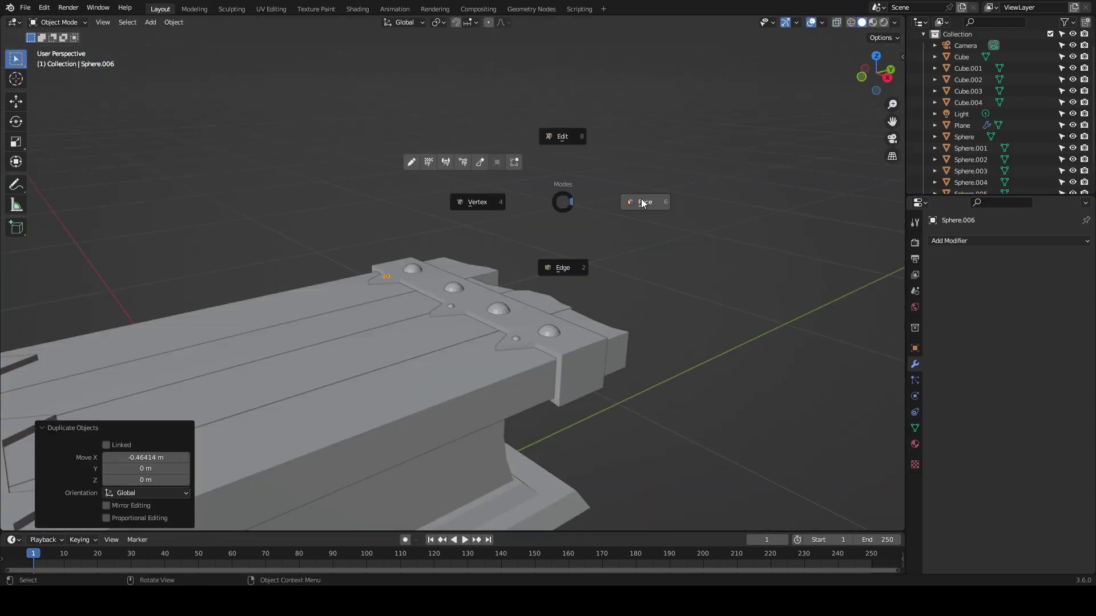
middle_click_drag(663, 151, 552, 183)
scroll(544, 182, "down", 3)
Step: Check the rivets from the right and left views and enter Edit Mode on the strap
key("KP_3")
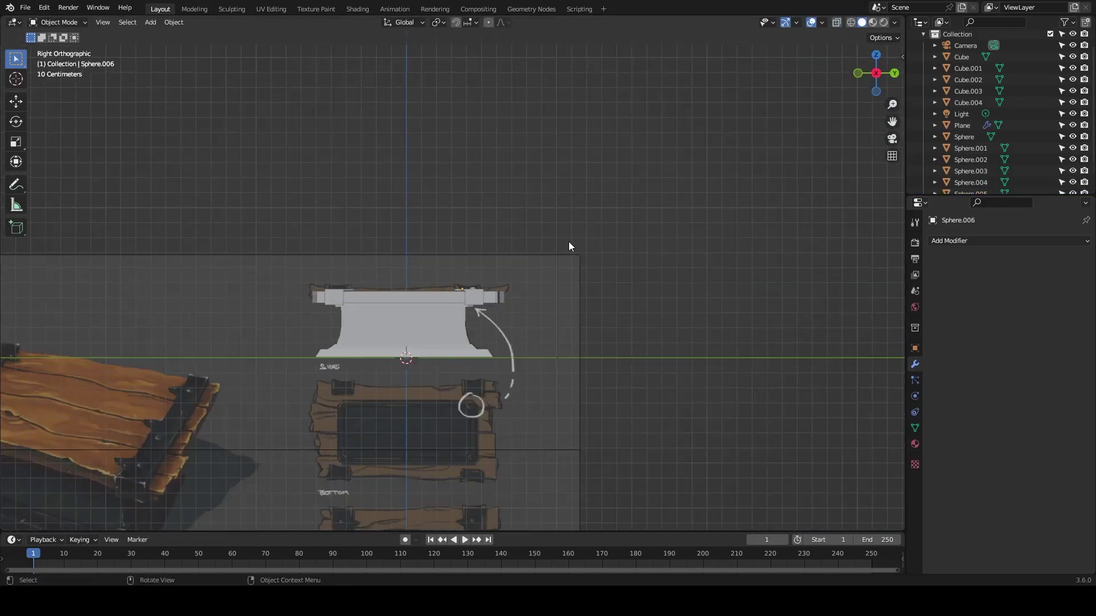
middle_click_drag(468, 385, 548, 285)
key("a")
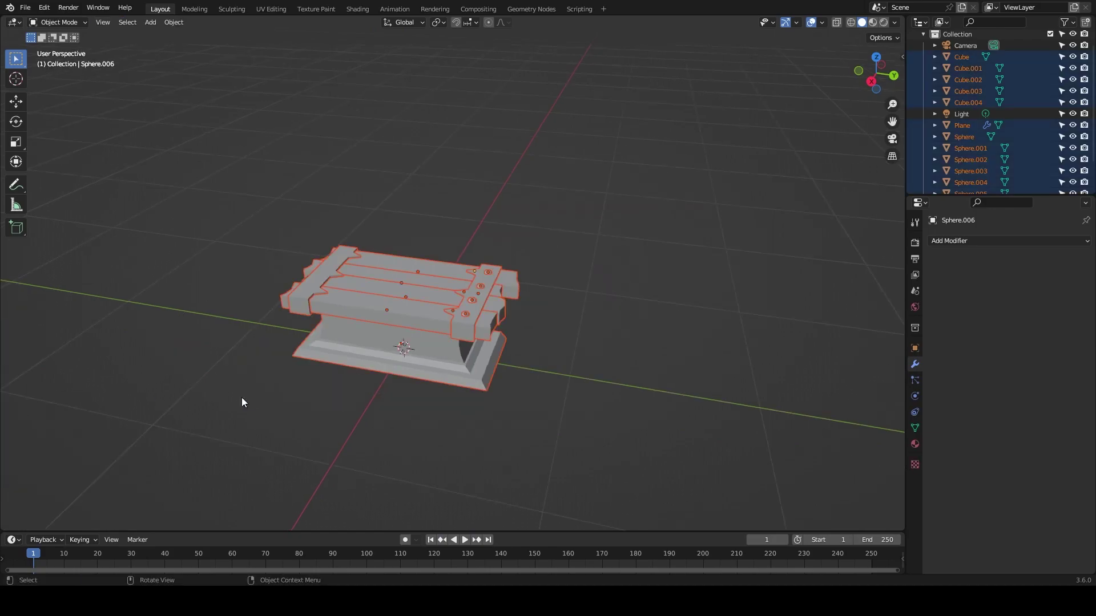
right_click(242, 397)
left_click(231, 366)
key("alt+a")
middle_click_drag(230, 365, 837, 278)
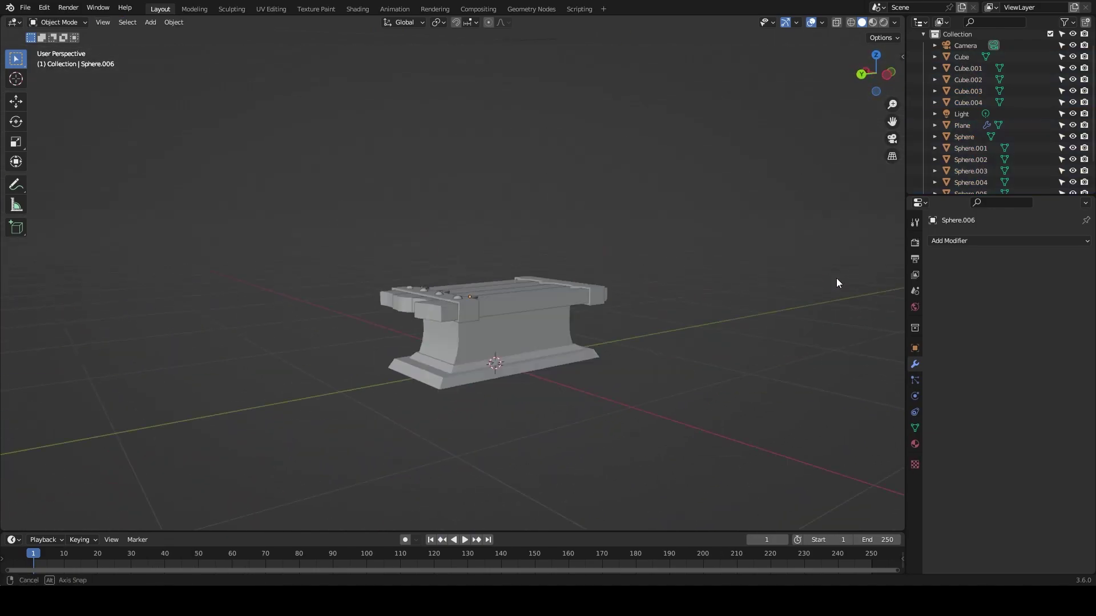
left_click(879, 69)
key("Tab")
mouse_move(616, 258)
middle_mouse_down()
mouse_move(497, 249)
mouse_move(814, 161)
mouse_move(598, 209)
middle_mouse_up()
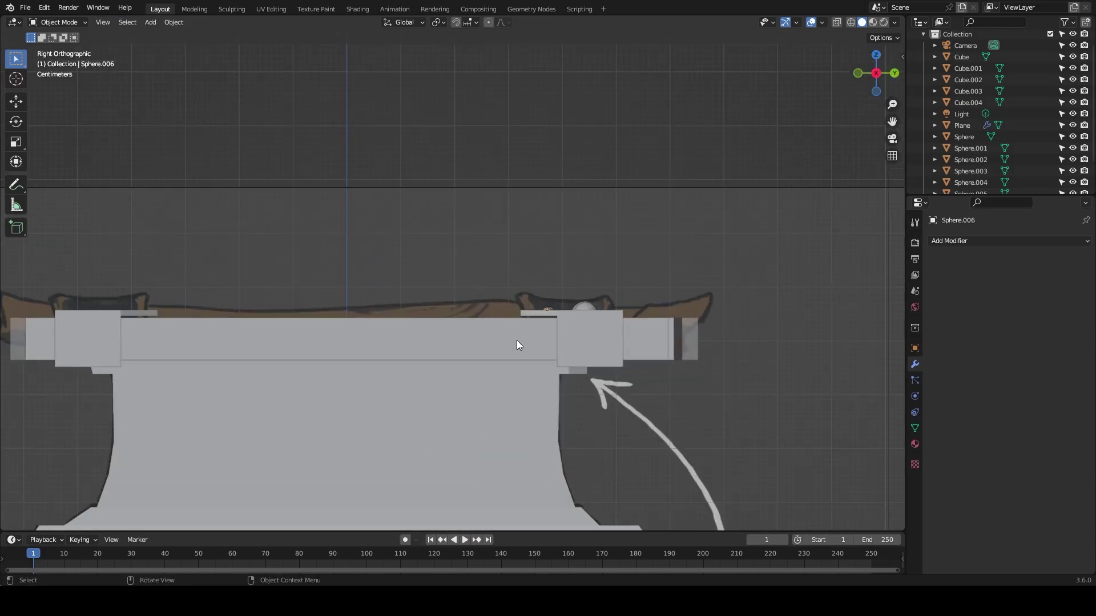
Step: Select the metal band and its rivets at the lid's end
scroll(515, 341, "up", 2)
left_click_drag(726, 280, 605, 344)
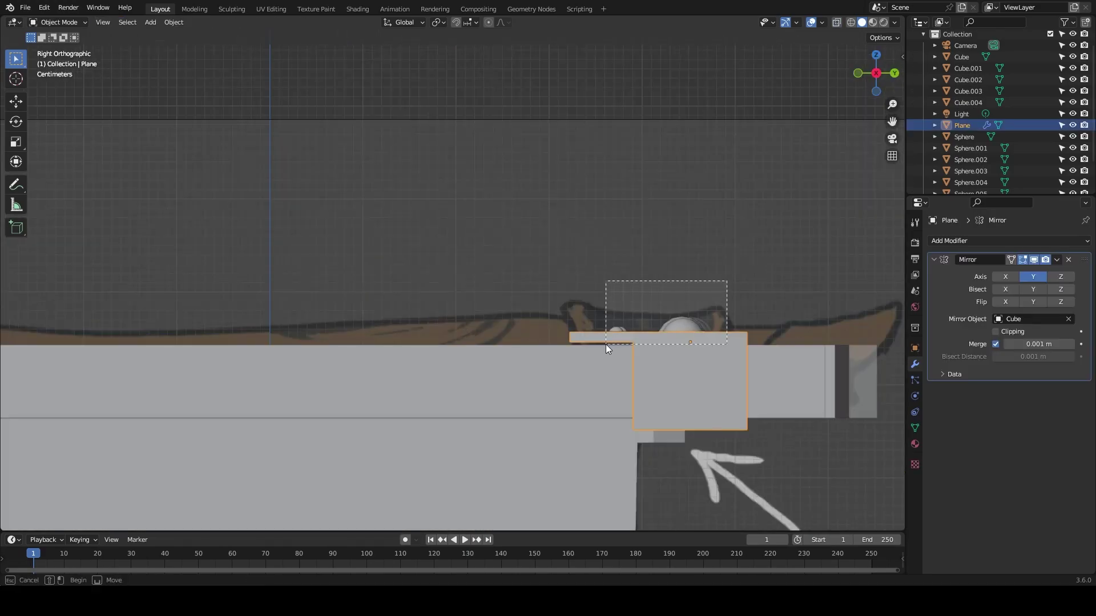
key("Escape")
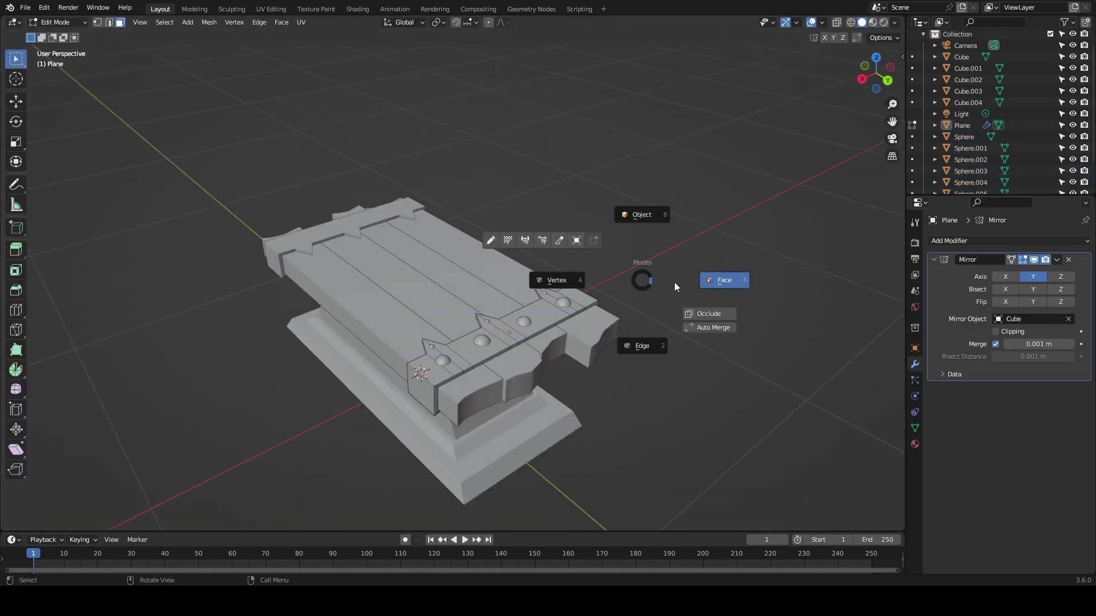
mouse_move(673, 282)
middle_mouse_down()
mouse_move(542, 168)
mouse_move(392, 241)
mouse_move(90, 277)
middle_mouse_up()
scroll(459, 215, "up", 2)
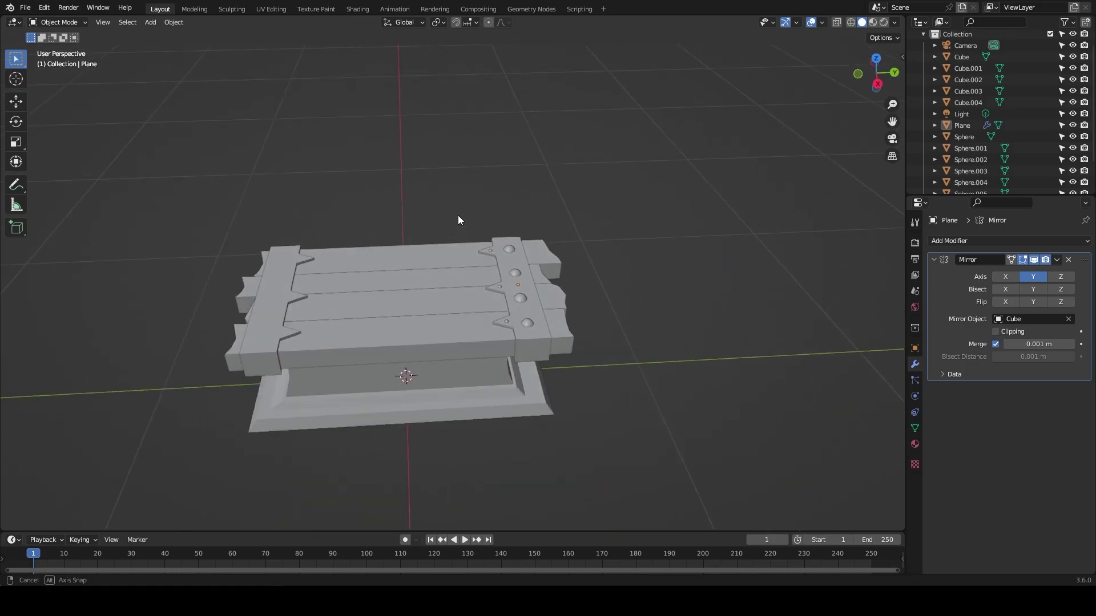
mouse_move(459, 215)
middle_mouse_down()
mouse_move(689, 285)
mouse_move(756, 260)
mouse_move(275, 354)
middle_mouse_up()
left_click(689, 286)
left_click(276, 354)
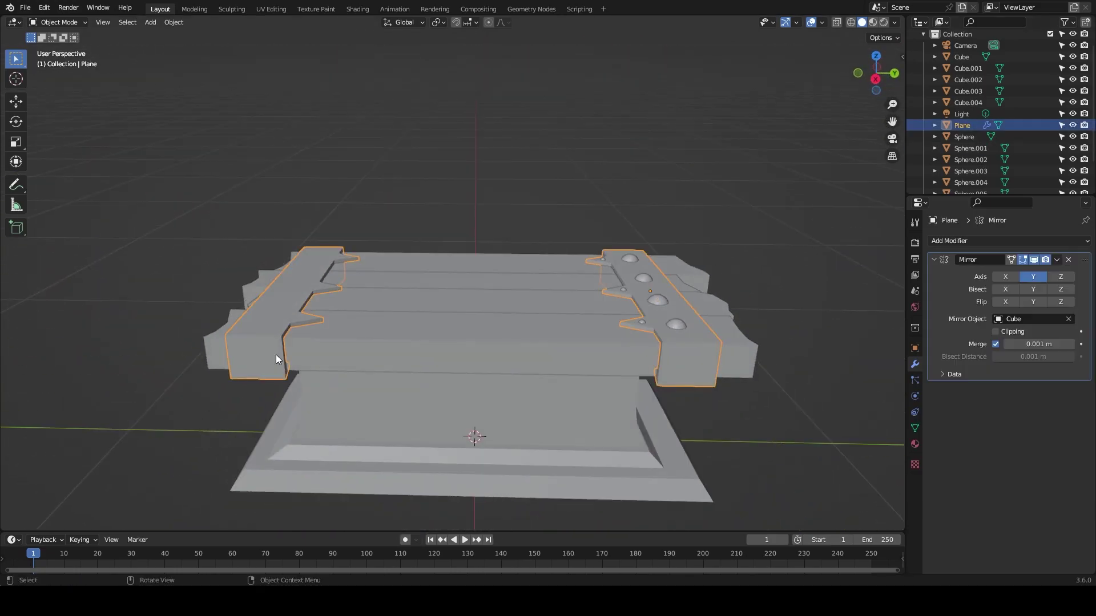
left_click(735, 242)
left_click(677, 327)
Step: Remove the mirrored band and duplicate the band with its rivets, turned 180° about Z
key("ctrl+z")
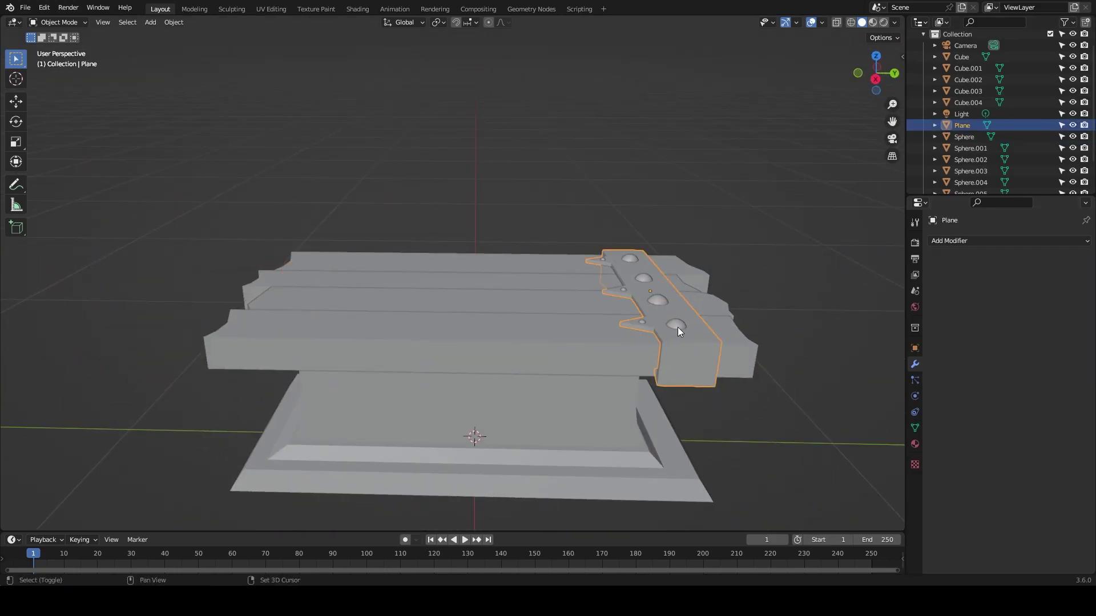
key("shift+d")
scroll(735, 240, "up", 3)
scroll(824, 300, "down", 3)
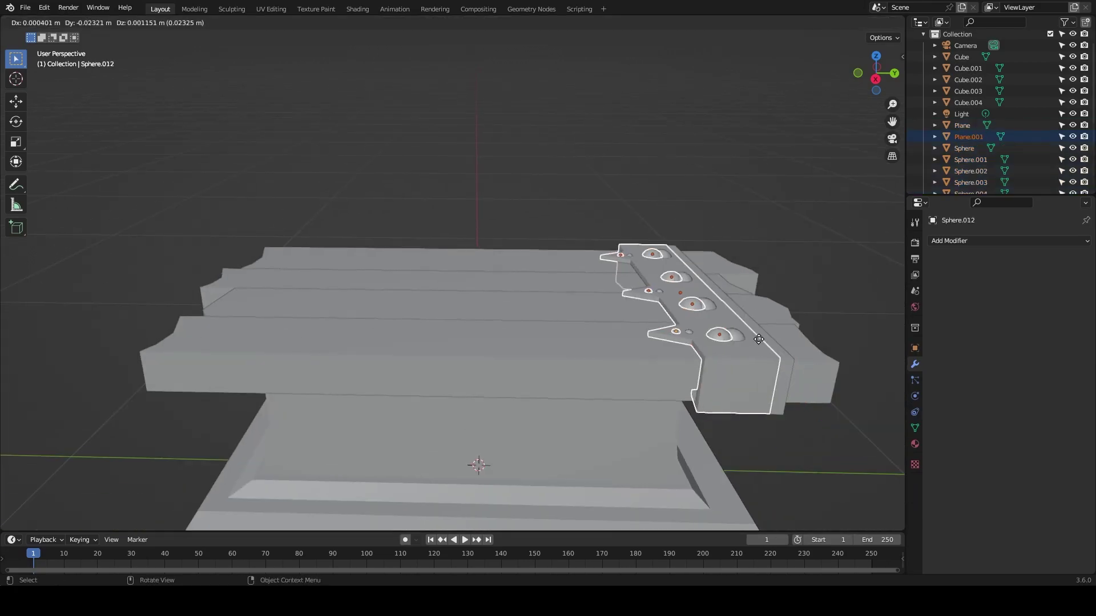
key("z")
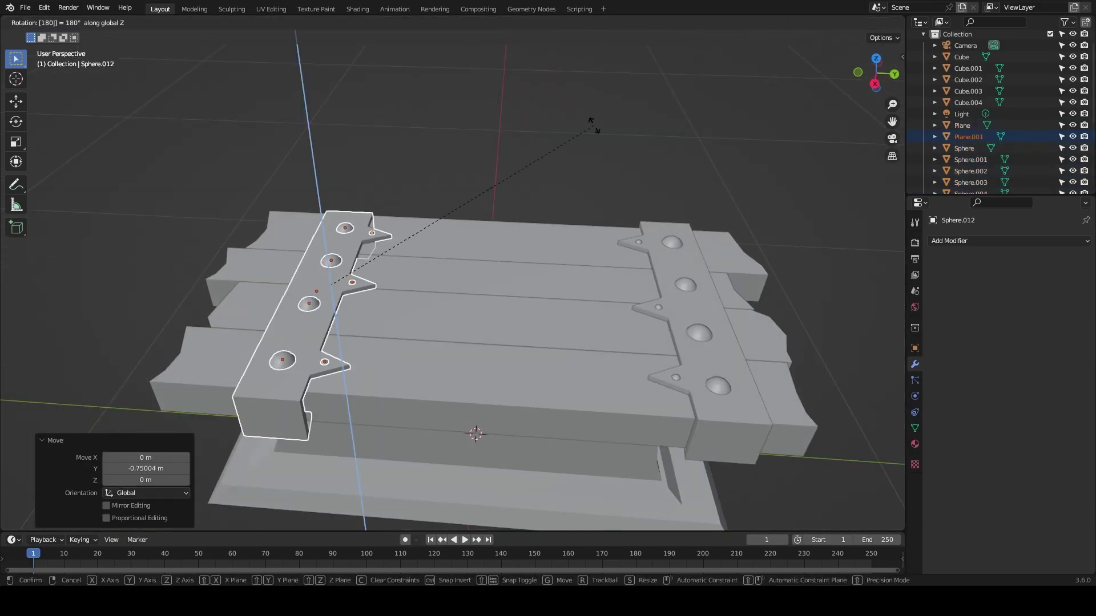
key("Return")
key("KP_7")
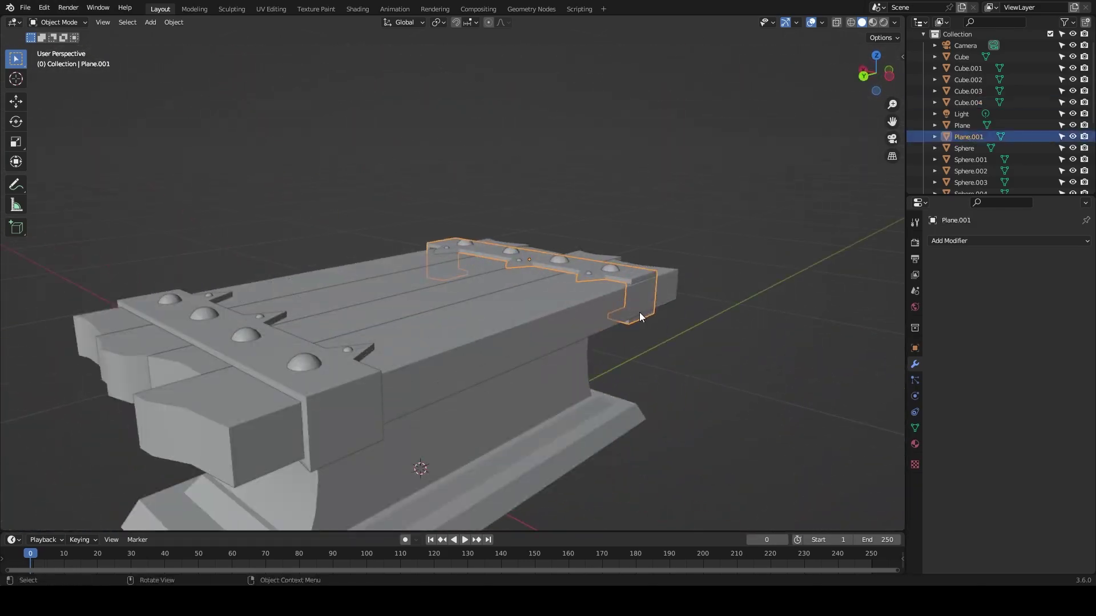
left_click(583, 213, "shift")
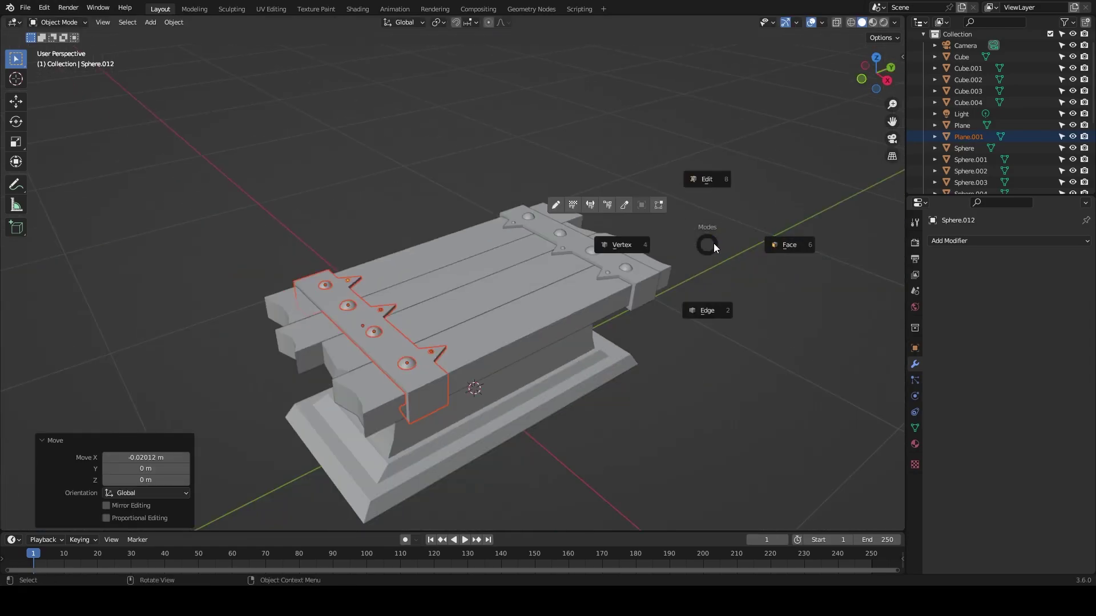
Step: Orbit the view to inspect the chest's underside
middle_click_drag(707, 299, 403, 204)
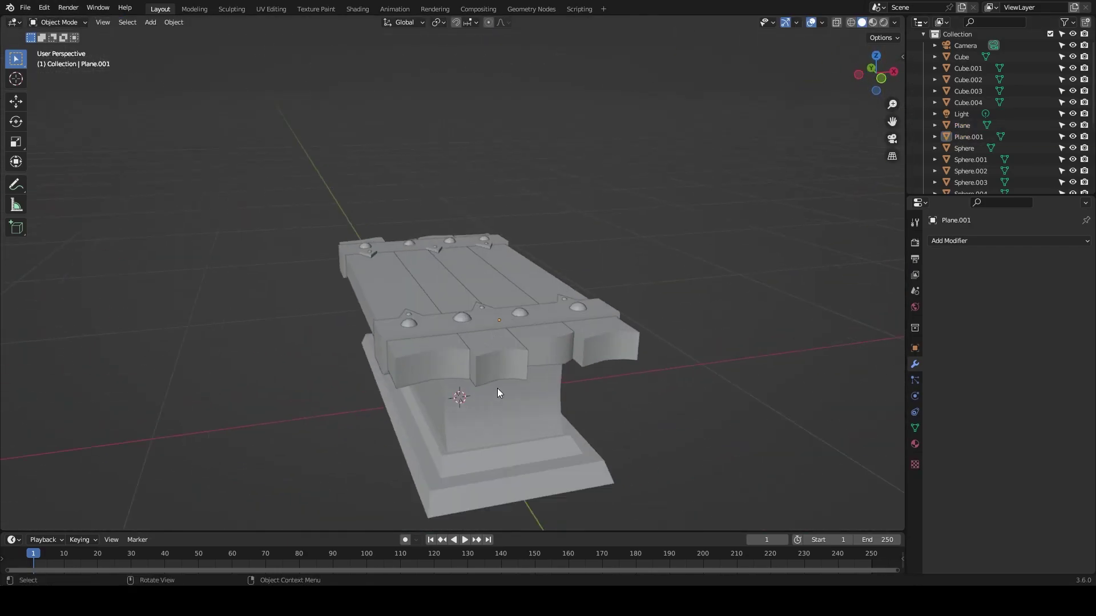
Step: Duplicate a rivet and move it down below the lid in side view
key("shift+d")
left_click(504, 342)
key("g")
key("z")
key("Return")
key("KP_3")
key("g")
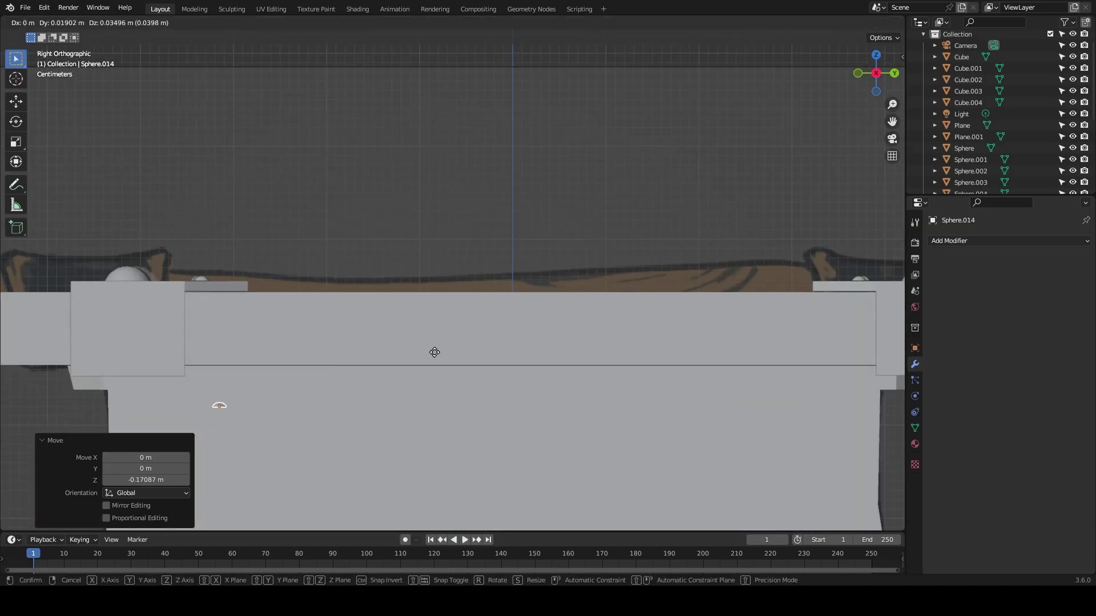
key("Escape")
Step: Reposition the rivet under the lid band in front view, then check it from below
key("g")
left_click(421, 350)
middle_click_drag(421, 350, 431, 291)
key("KP_1")
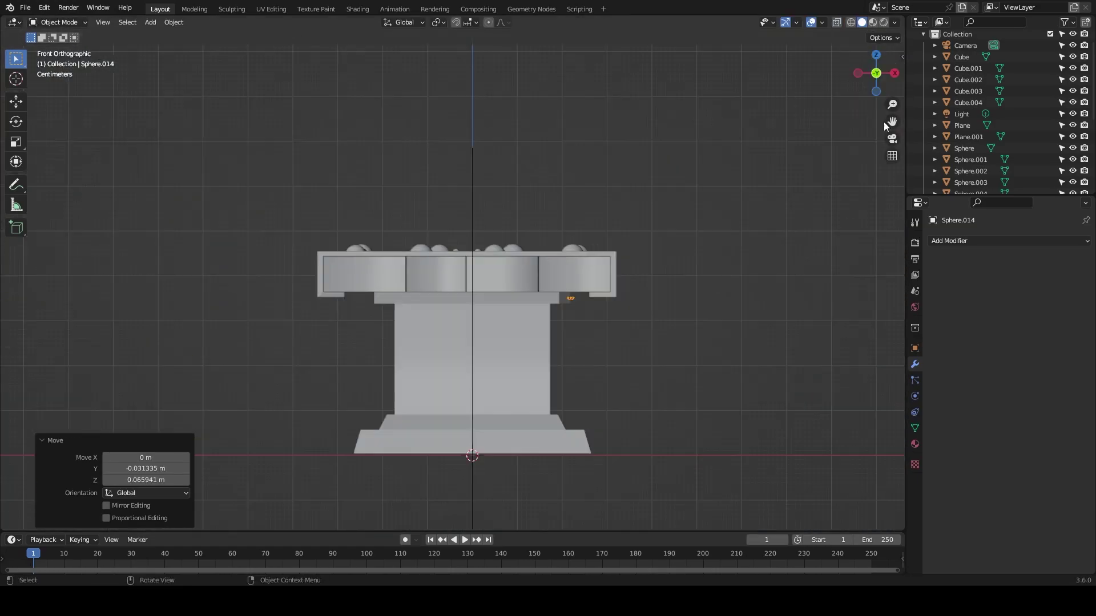
key("g")
key("z")
key("ctrl+KP_7")
scroll(437, 412, "down", 5)
scroll(441, 397, "up", 2)
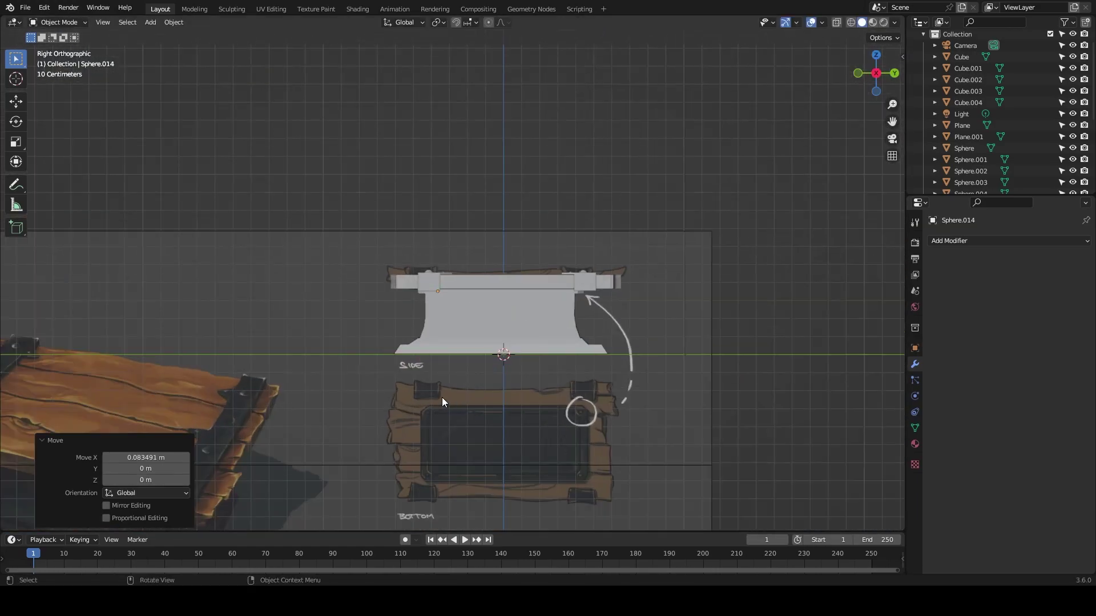
scroll(429, 222, "up", 4)
middle_click_drag(566, 166, 520, 289)
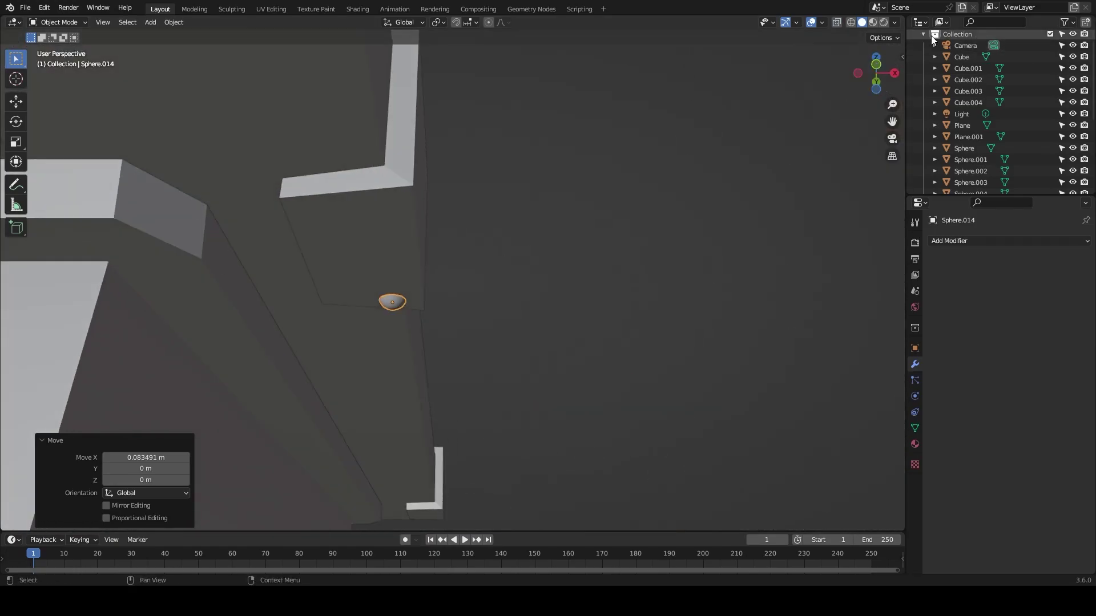
Step: Toggle the reference images while fixing the duplicated rivet's placement from below
left_click(923, 34)
left_click(1073, 58)
left_click(876, 73)
left_click(1072, 59)
scroll(628, 237, "down", 2)
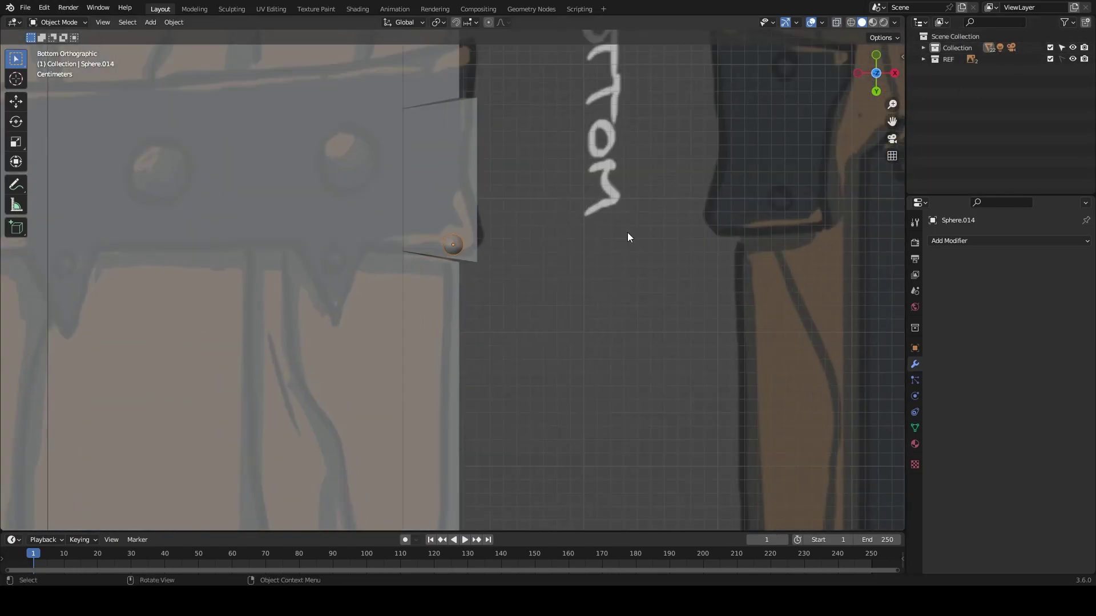
left_click(505, 187)
scroll(513, 186, "down", 3)
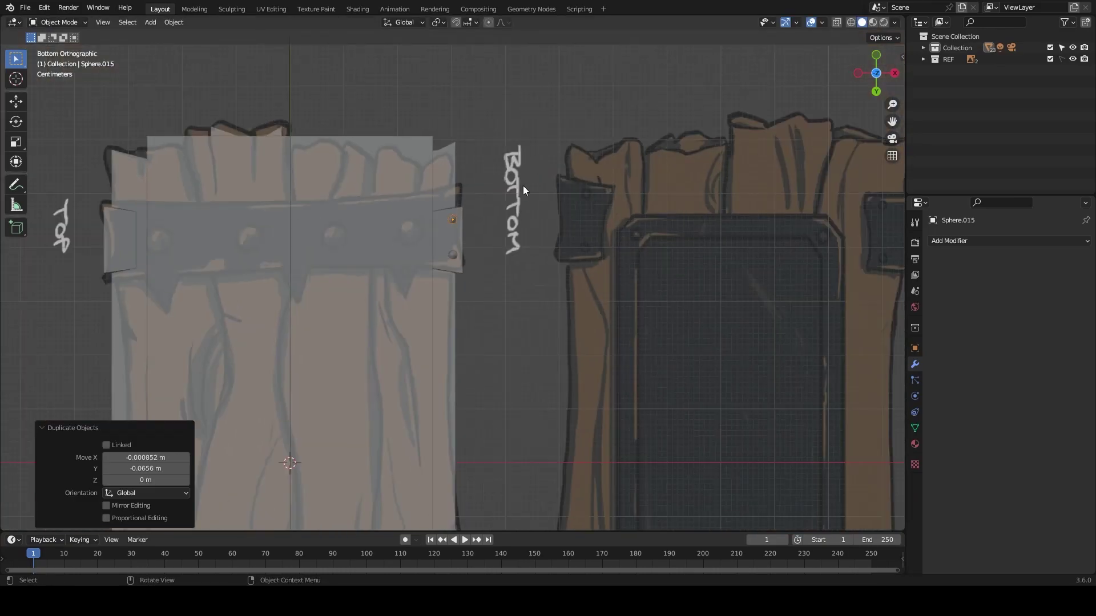
Step: Add two more rivet copies under the rim and check them from the side
key("shift+d")
left_click(514, 188)
mouse_move(513, 188)
middle_mouse_down()
mouse_move(501, 197)
mouse_move(477, 171)
mouse_move(434, 295)
middle_mouse_up()
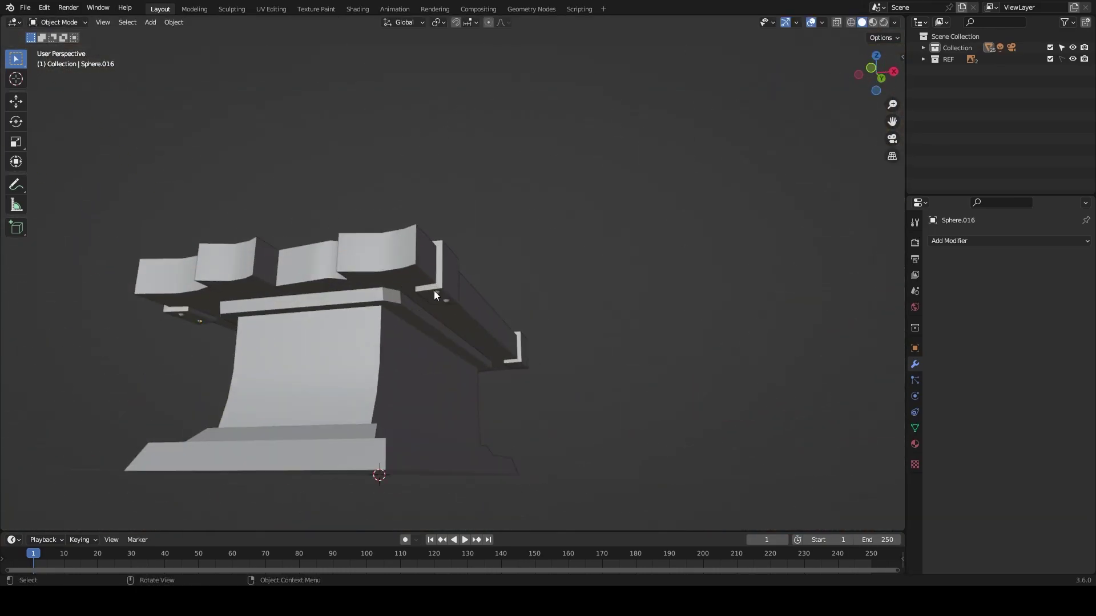
scroll(583, 250, "up", 2)
key("shift+d")
right_click(593, 265)
key("KP_3")
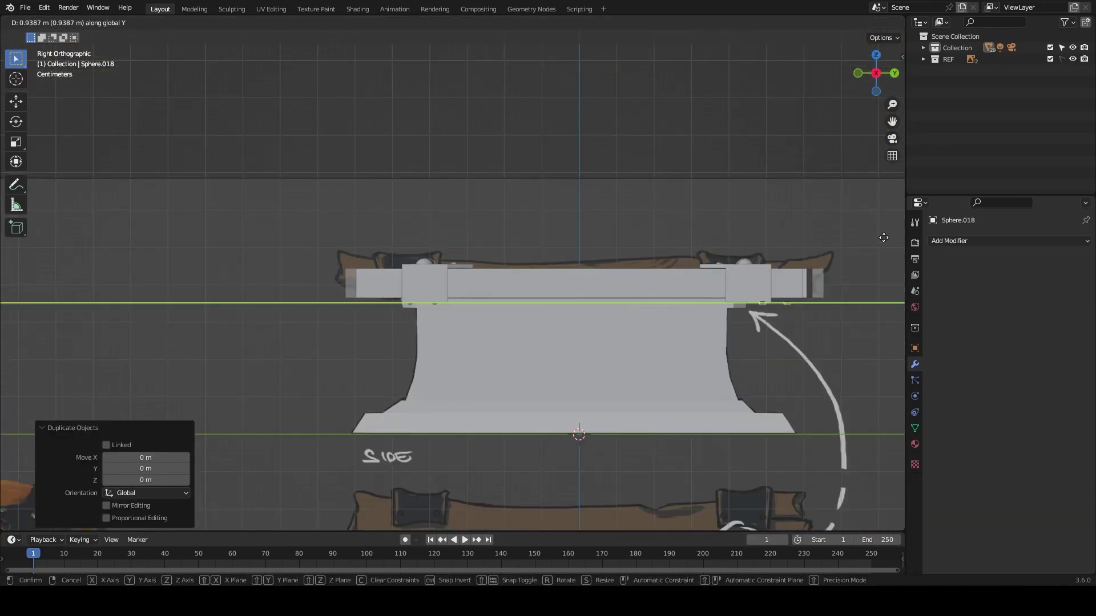
left_click(883, 237)
middle_click_drag(774, 170, 758, 249)
scroll(759, 248, "up", 3)
middle_click_drag(479, 277, 713, 33)
Step: Duplicate a small rivet in back view with the reference images hidden
left_click(671, 169)
key("ctrl+KP_1")
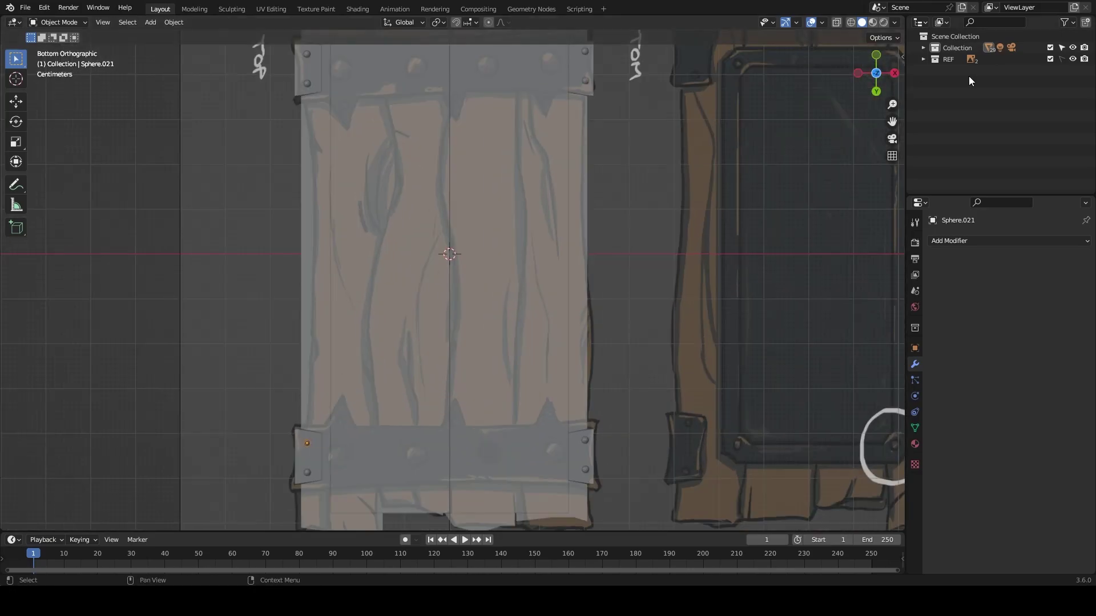
left_click(1072, 59)
key("shift+d")
left_click(426, 327)
left_click_drag(876, 73, 878, 68)
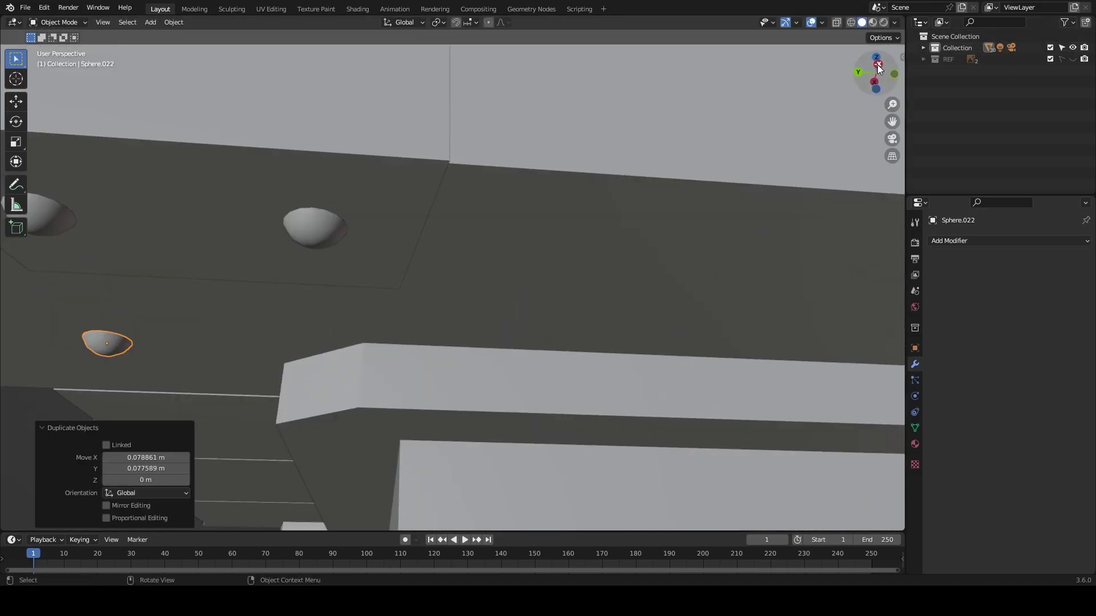
left_click(878, 65)
Step: Scale the rivet copy to about 0.848 and slide it into place, keeping its height
key("s")
left_click(401, 331)
mouse_move(394, 319)
middle_mouse_down()
mouse_move(401, 331)
mouse_move(393, 313)
middle_mouse_up()
key("g")
key("shift+z")
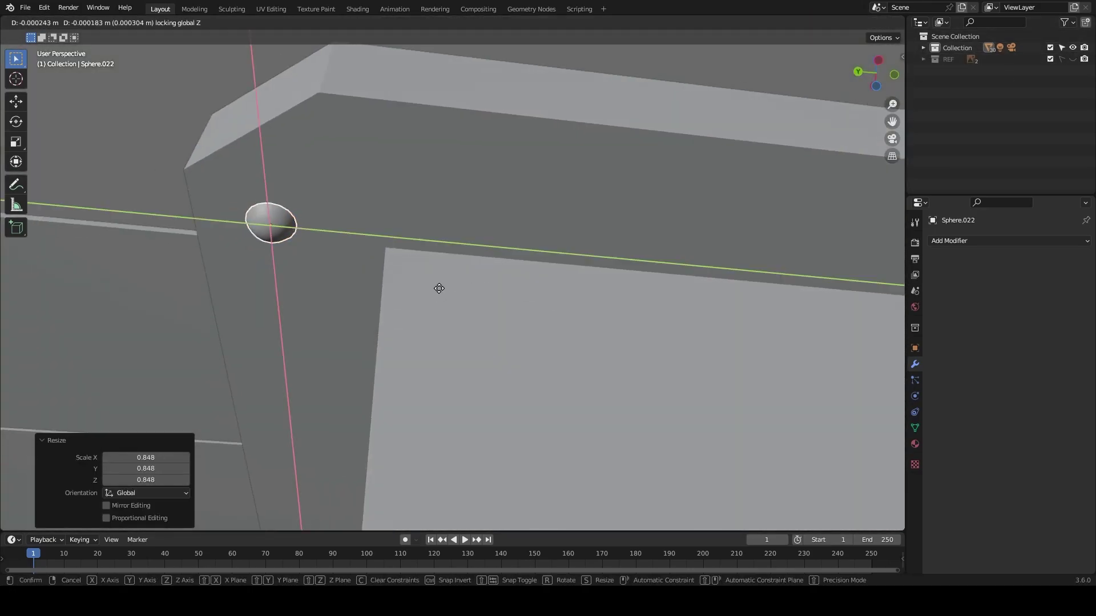
left_click(439, 288)
scroll(438, 288, "down", 8)
Step: Give the rivet a Mirror modifier on X and Y around Cube
left_click(1007, 240)
left_click(856, 365)
middle_click_drag(781, 242, 521, 337)
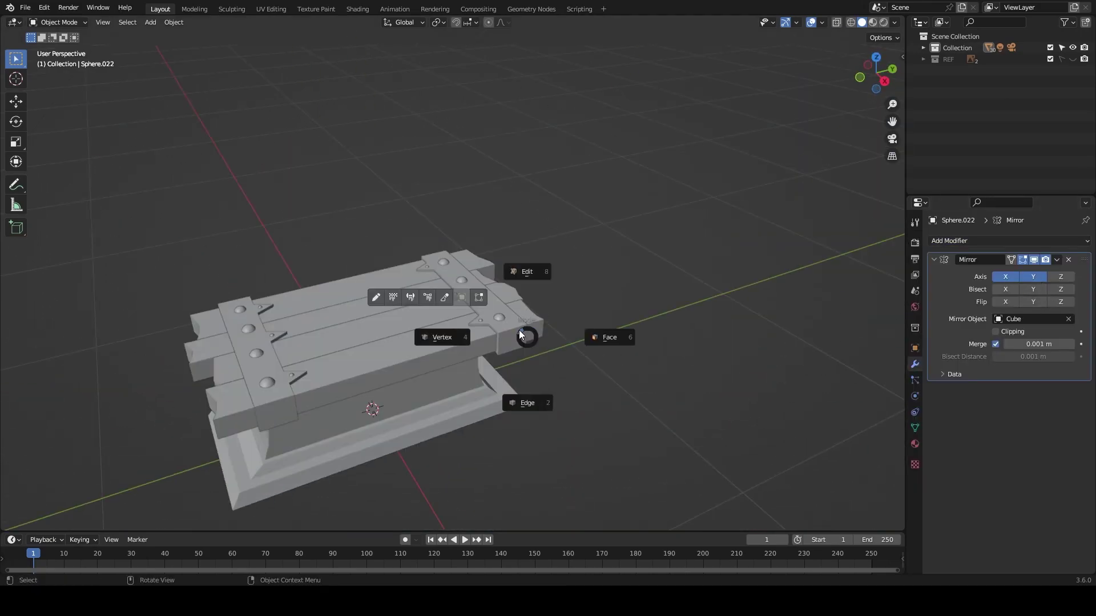
scroll(816, 145, "down", 4)
mouse_move(816, 145)
middle_mouse_down()
mouse_move(776, 98)
mouse_move(655, 179)
mouse_move(530, 403)
middle_mouse_up()
Step: Add a loop cut across a lid plank in Edit Mode and tilt the new edge loop
scroll(529, 403, "up", 5)
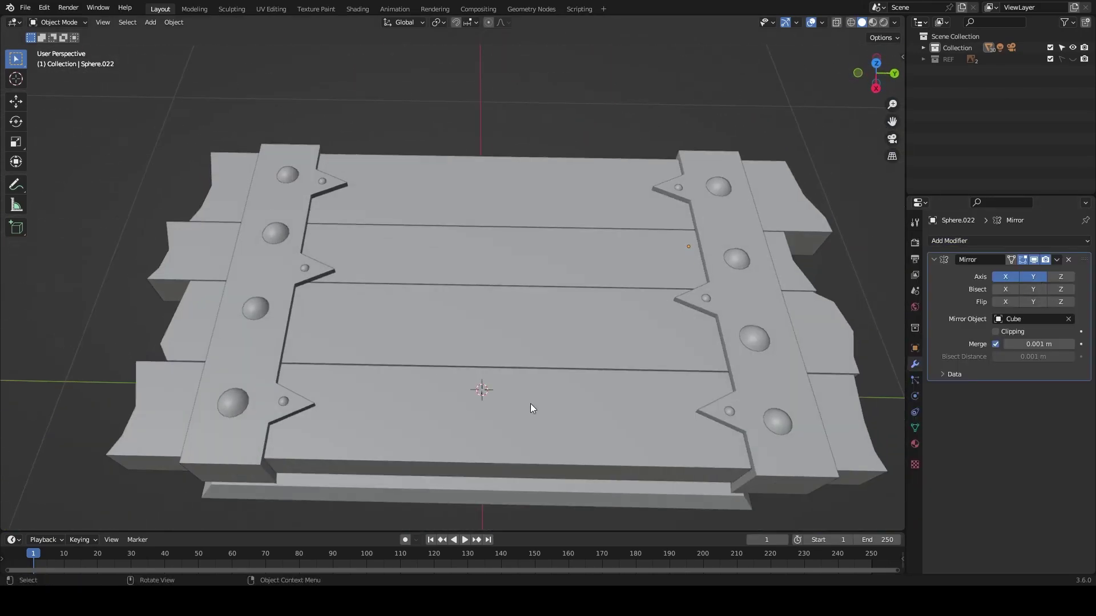
left_click(472, 397)
left_click(450, 380)
scroll(450, 365, "down", 4)
key("ctrl+r")
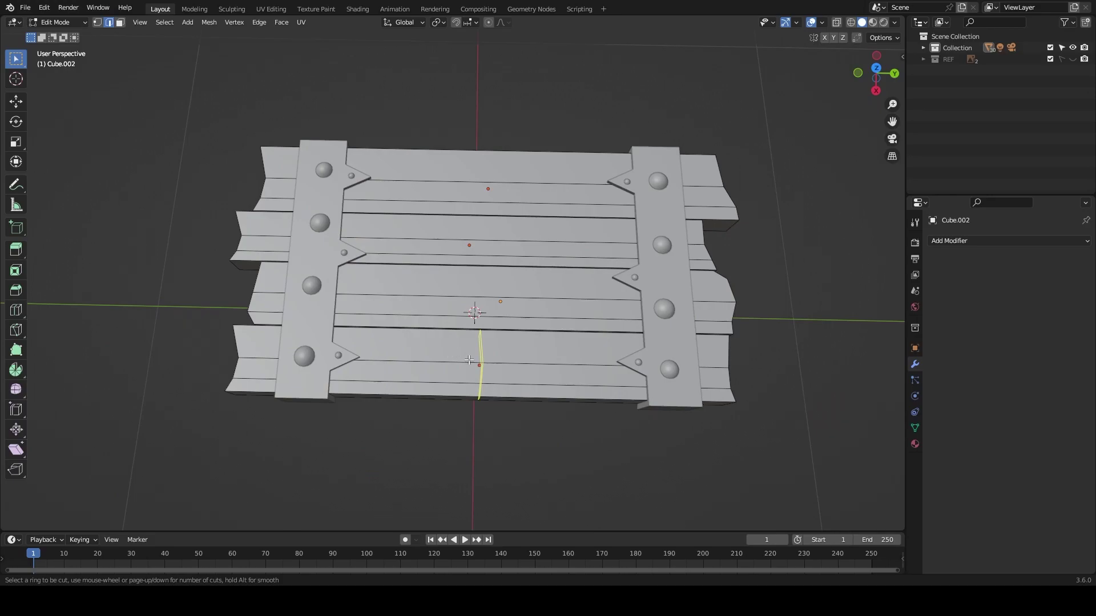
left_click(470, 360)
type("0")
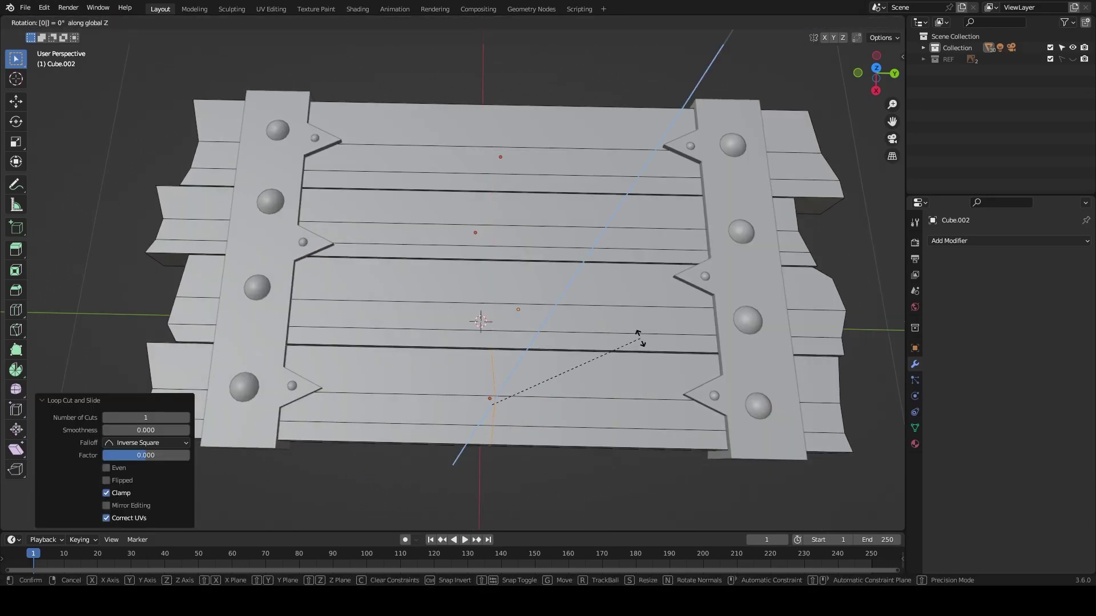
key("Return")
middle_click_drag(639, 337, 541, 382)
key("g")
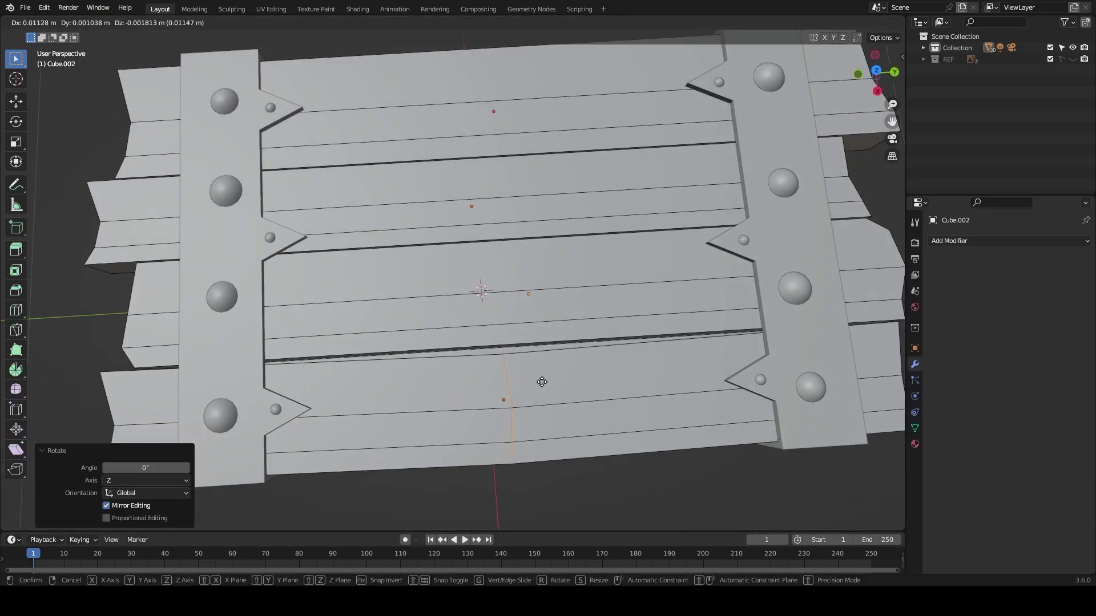
key("Escape")
Step: Select plank edges in edge mode and scale them flat along one axis
left_click(483, 272)
mouse_move(483, 272)
middle_mouse_down()
mouse_move(583, 192)
mouse_move(457, 388)
middle_mouse_up()
key("alt+z")
key("alt+z")
key("ctrl+Tab")
left_click(467, 440)
left_click(469, 395)
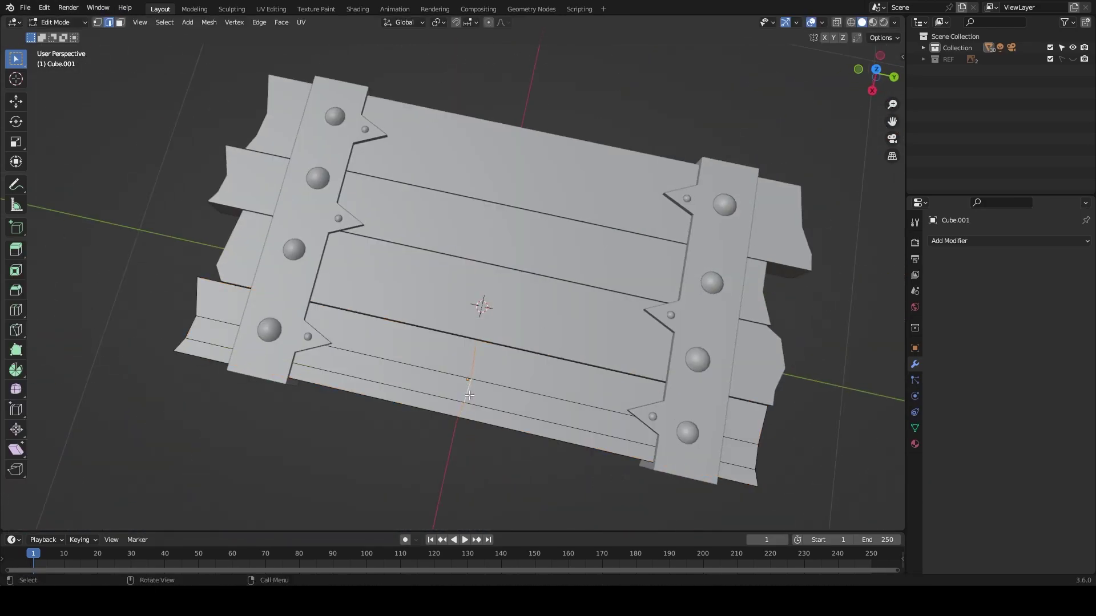
left_click(491, 363)
key("s")
key("z")
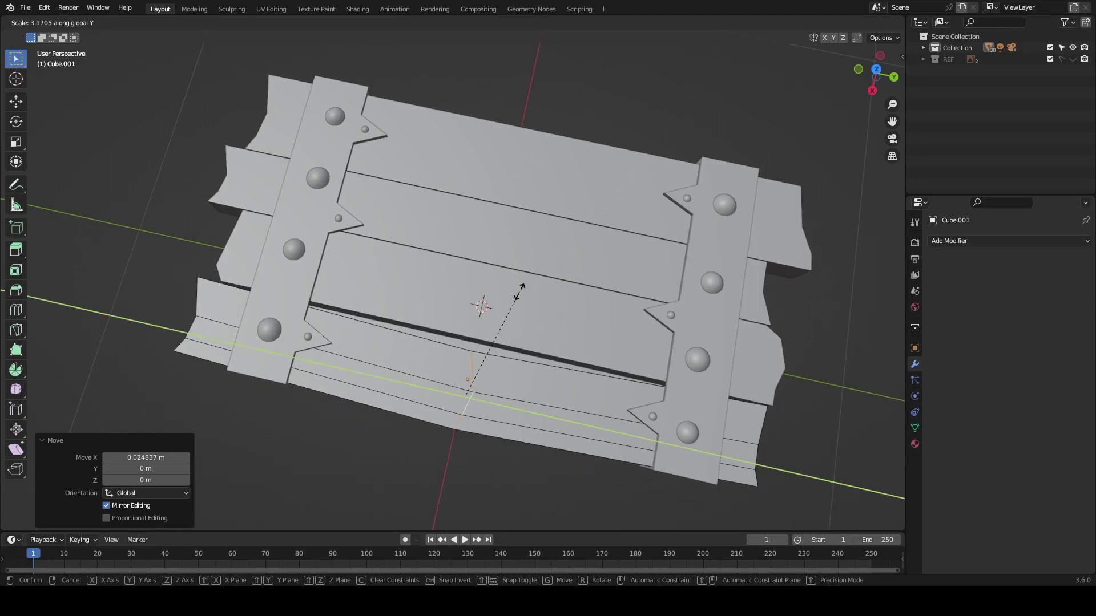
Step: Shift the plank edge along X and push its side outward, then leave Edit Mode
mouse_move(483, 389)
middle_mouse_down()
mouse_move(444, 223)
mouse_move(455, 156)
mouse_move(418, 313)
middle_mouse_up()
key("g")
key("x")
left_click(877, 57)
key("s")
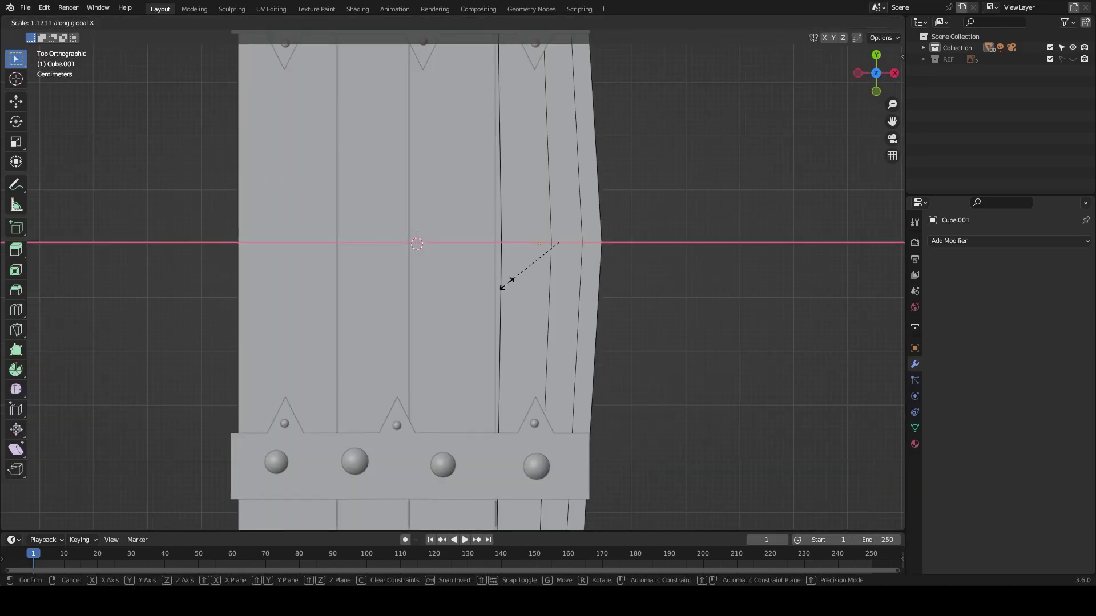
left_click(562, 242)
mouse_move(562, 243)
middle_mouse_down()
mouse_move(522, 129)
mouse_move(460, 183)
middle_mouse_up()
key("Tab")
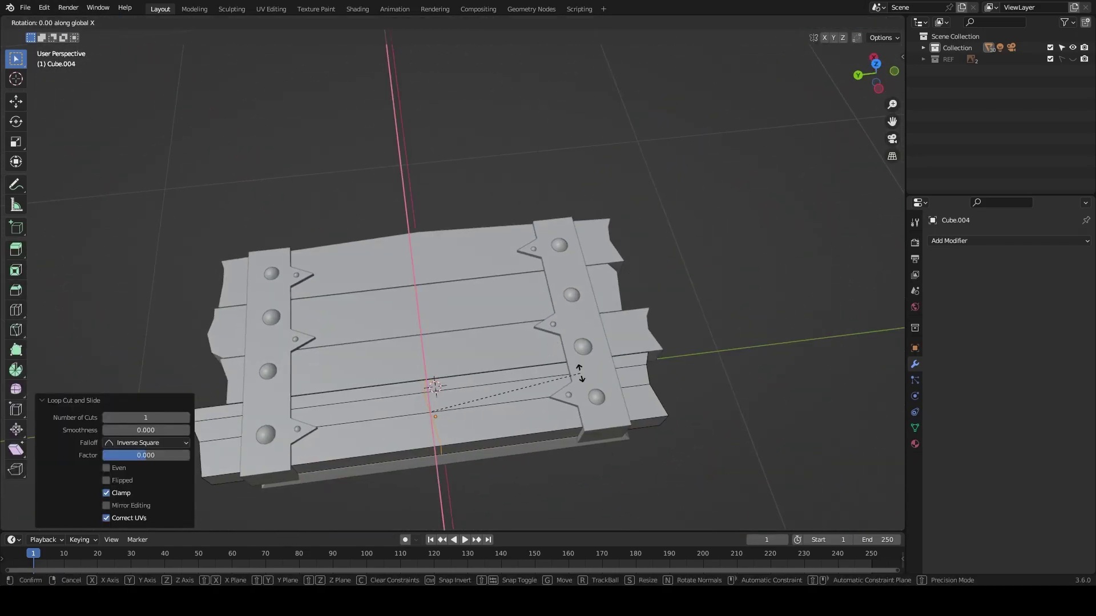
key("KP_7")
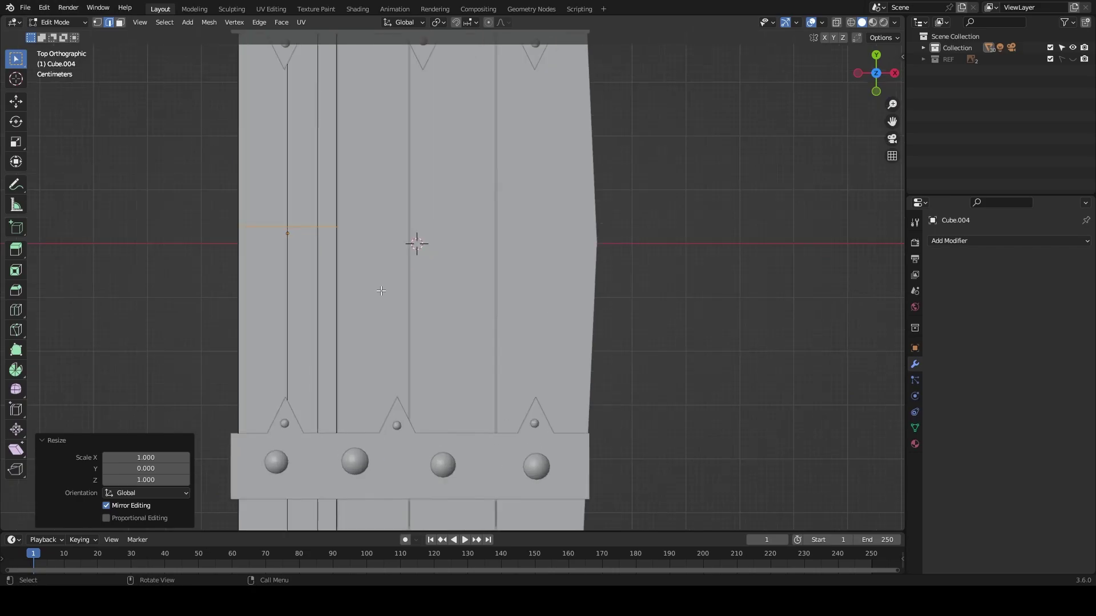
left_click(379, 311)
Step: Widen the current plank's edge loop along X, then return to Object Mode
key("s")
key("x")
left_click(464, 305)
key("Tab")
scroll(580, 251, "down", 5)
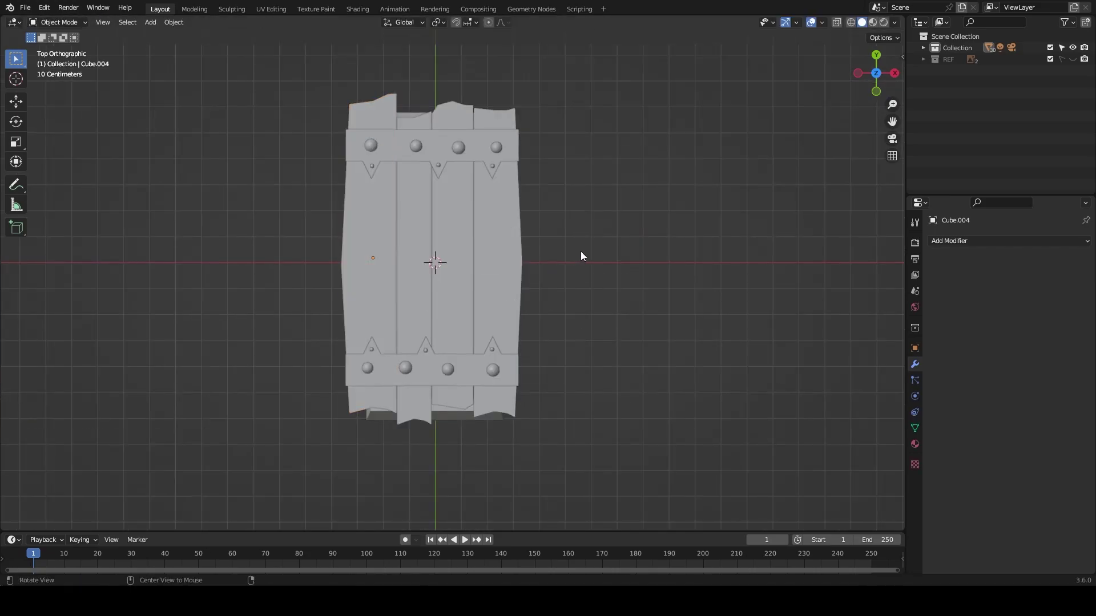
middle_click_drag(581, 251, 581, 383)
scroll(581, 383, "up", 5)
Step: Add a loop cut across the next plank and flatten it with S Y 0
key("Tab")
key("ctrl+r")
left_click(477, 251)
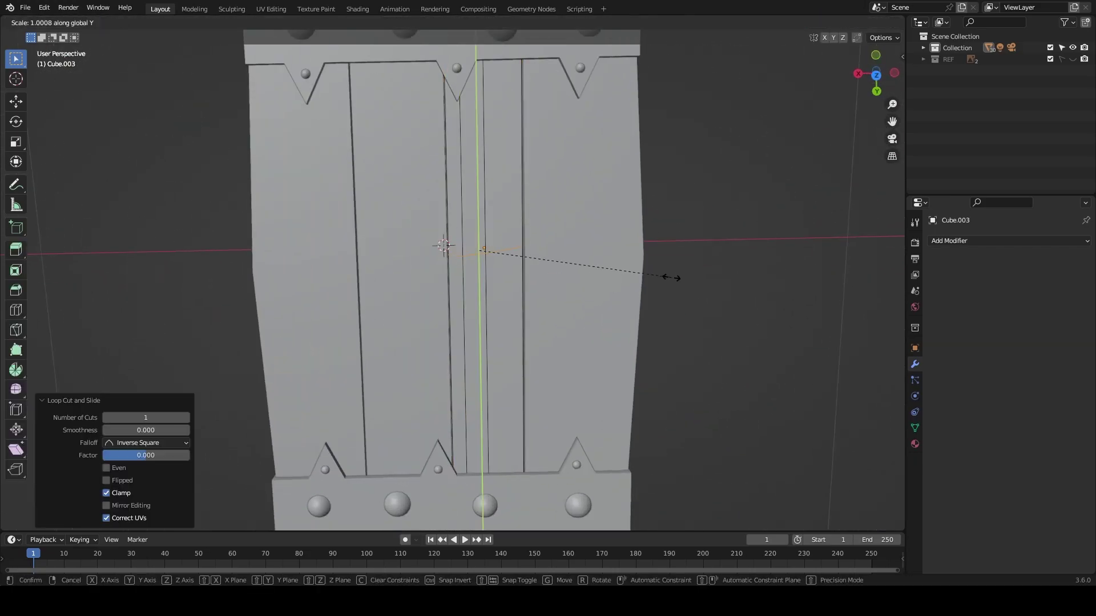
type("sy0")
key("Return")
mouse_move(562, 274)
middle_mouse_down()
mouse_move(602, 184)
mouse_move(539, 364)
middle_mouse_up()
left_click(678, 349)
Step: From top view, scale that plank's edge along X to widen it unevenly
key("grave")
left_click(489, 264)
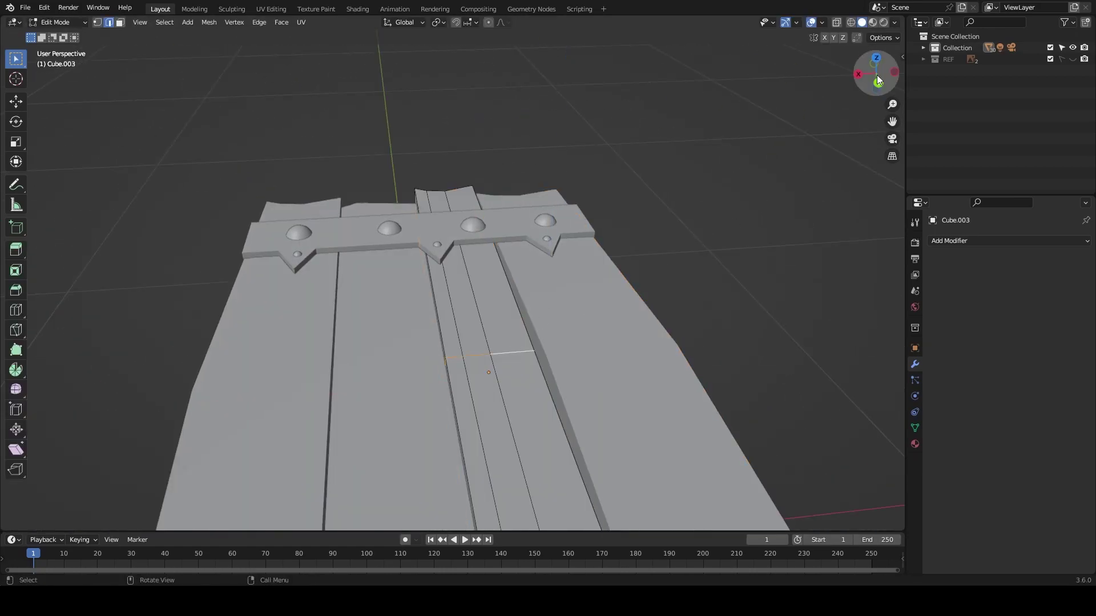
key("s")
key("x")
left_click(508, 316)
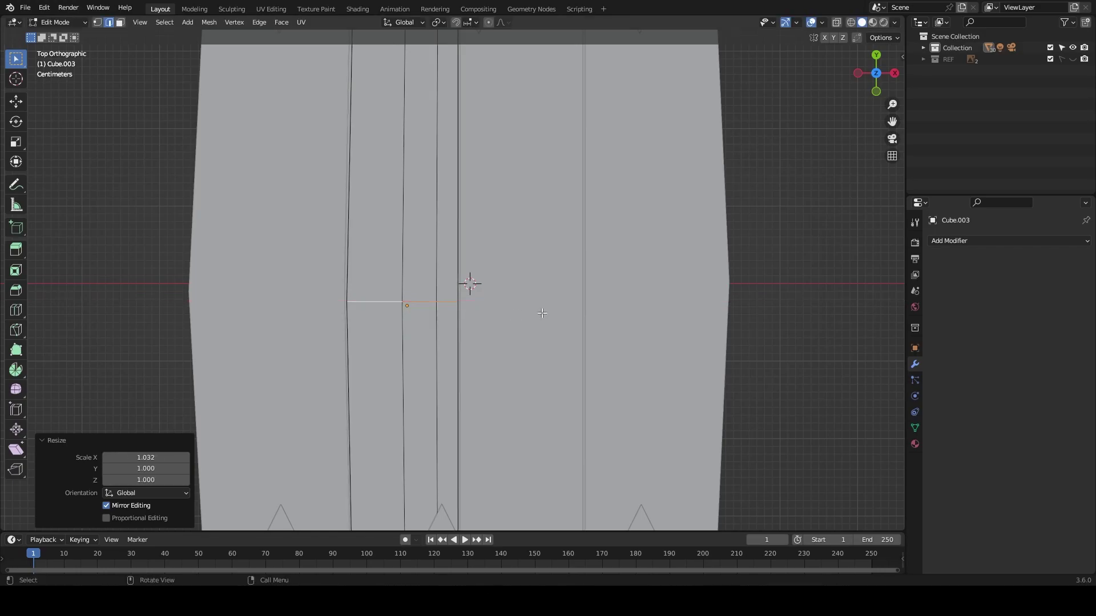
key("Tab")
Step: Select the thin lid strip and enter its Edit Mode
middle_click_drag(499, 317, 707, 240)
left_click(425, 307)
key("KP_Decimal")
key("Tab")
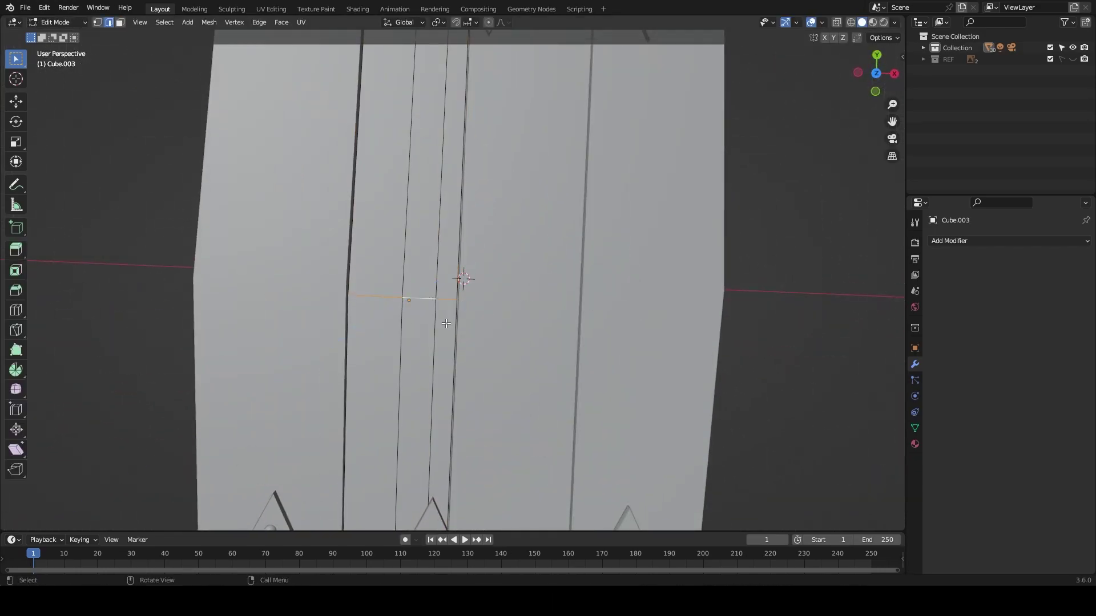
mouse_move(404, 301)
middle_mouse_down()
mouse_move(448, 287)
mouse_move(502, 364)
middle_mouse_up()
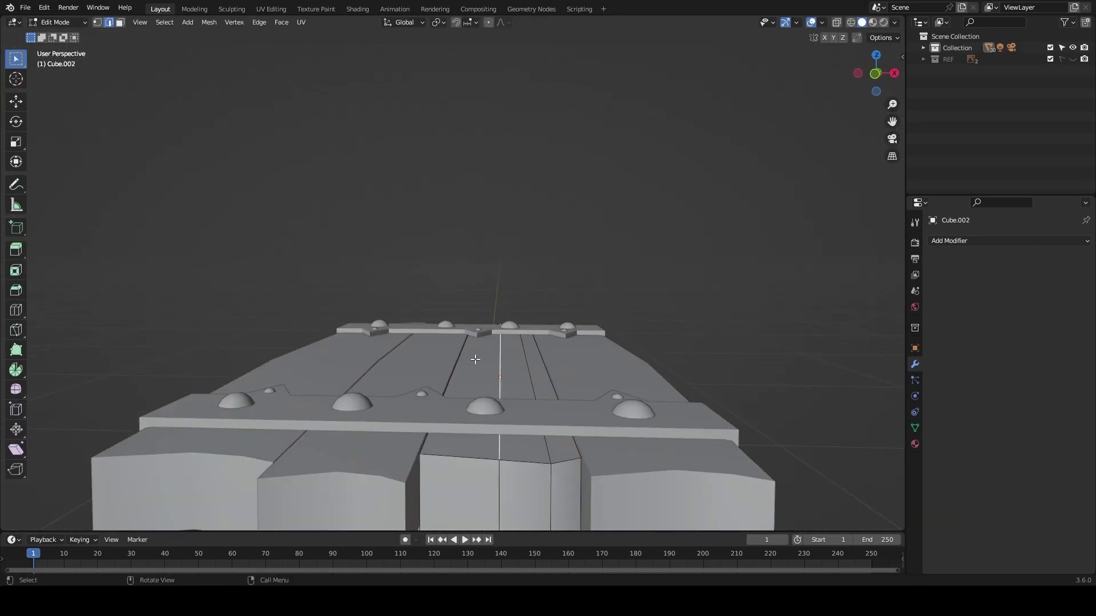
Step: Delete the unwanted part of the thin lid strip
key("Tab")
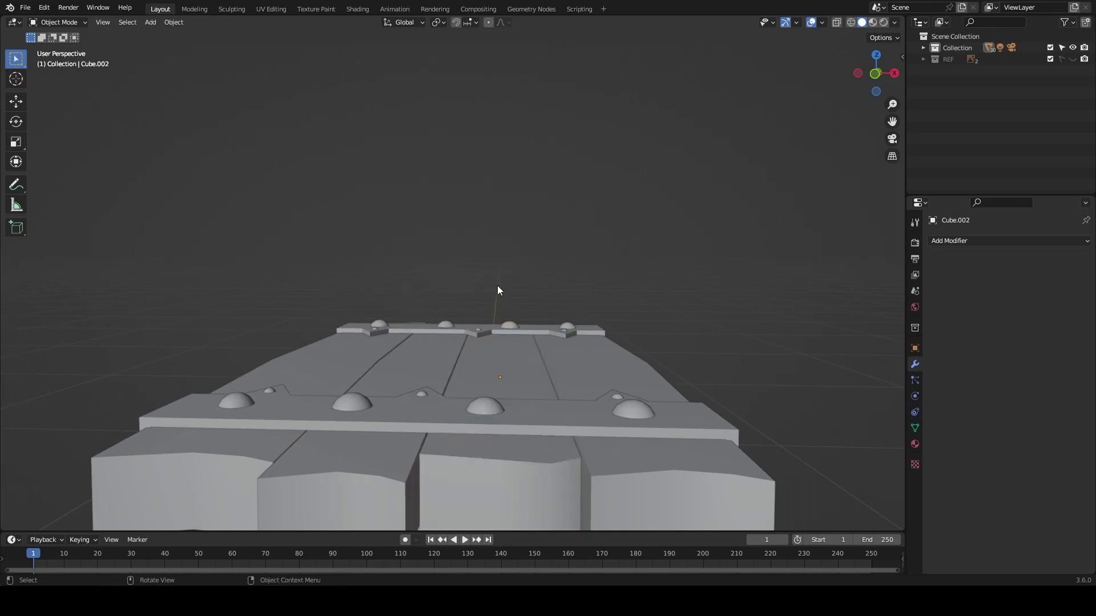
key("Tab")
key("Tab")
middle_click_drag(530, 409, 487, 386)
key("x")
left_click(487, 387)
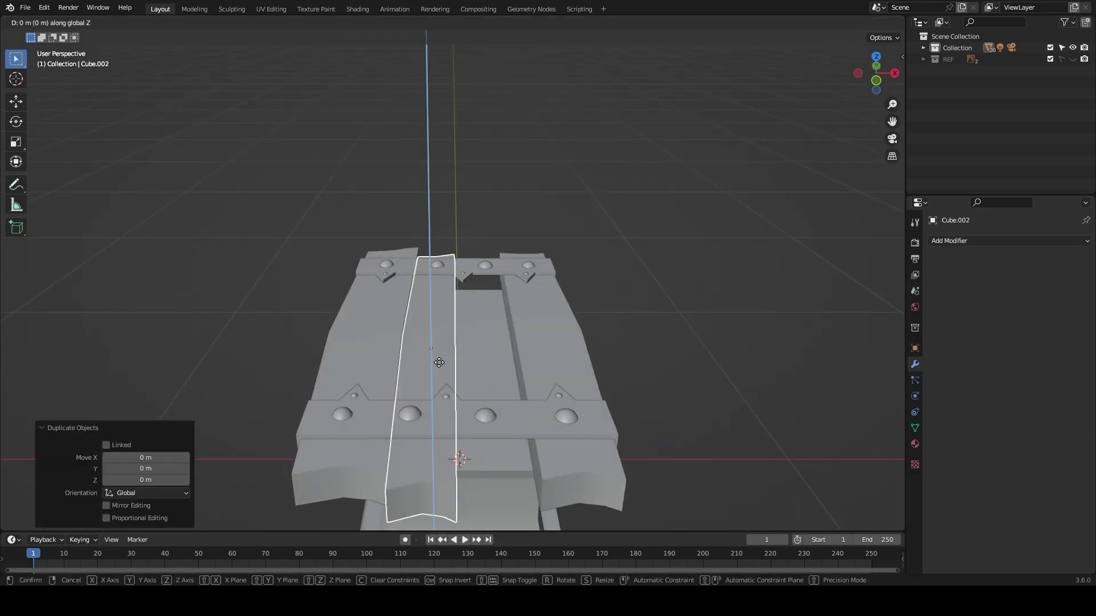
key("Tab")
Step: In top view, scale the new middle plank to fit the lid
key("KP_7")
key("s")
left_click(641, 266)
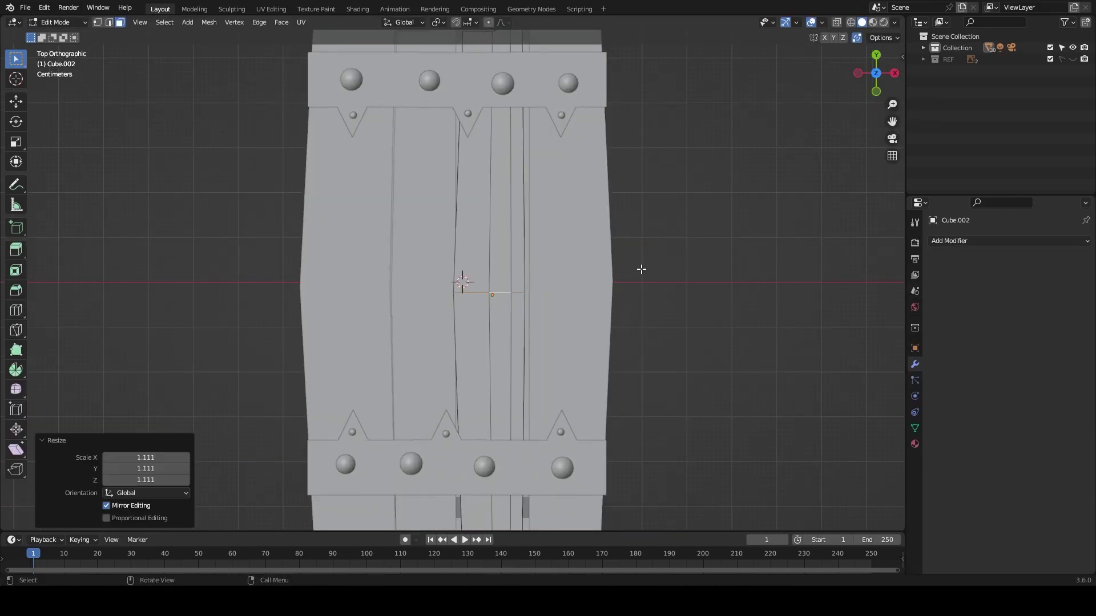
middle_click_drag(641, 267, 629, 169)
left_click(465, 376, "ctrl")
Step: Scale the plank's end, then enter Edit Mode from a low front view
key("KP_7")
key("s")
left_click(613, 444)
middle_click_drag(614, 444, 607, 299)
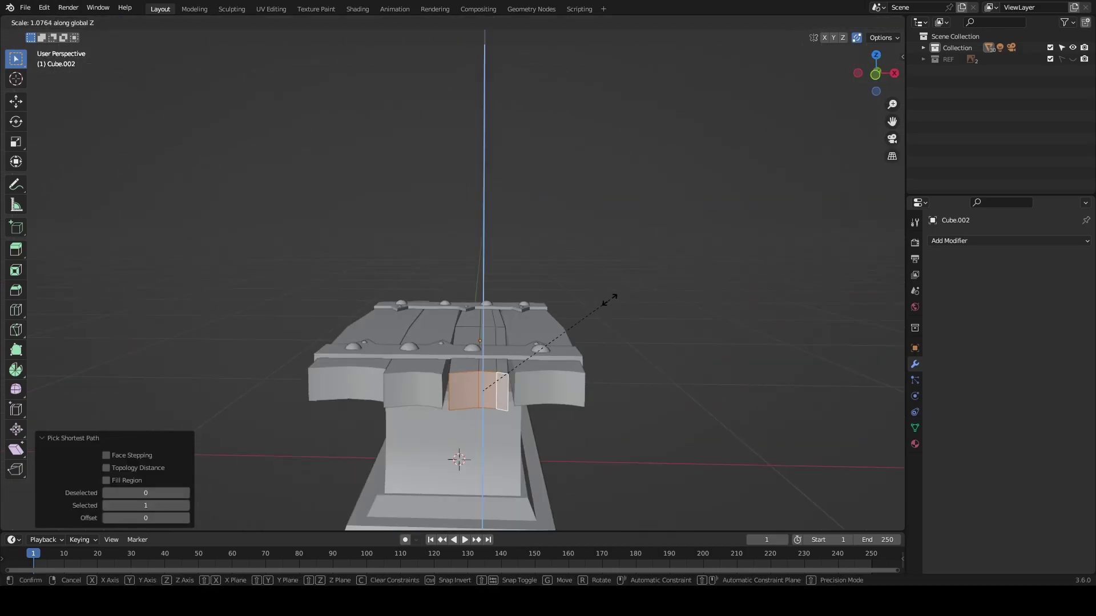
key("ctrl+Tab")
left_click(419, 431)
Step: Slide the plank's end edges along X and separate the selected part
scroll(419, 431, "up", 2)
key("g")
key("x")
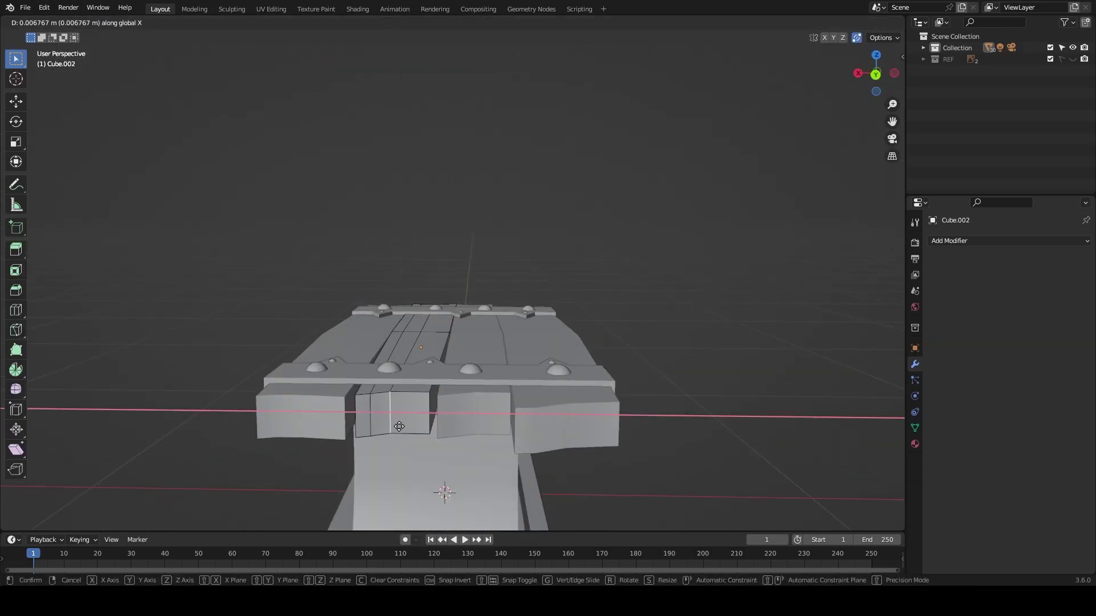
left_click(407, 426)
mouse_move(407, 426)
middle_mouse_down()
mouse_move(538, 318)
mouse_move(539, 459)
middle_mouse_up()
key("g")
key("y")
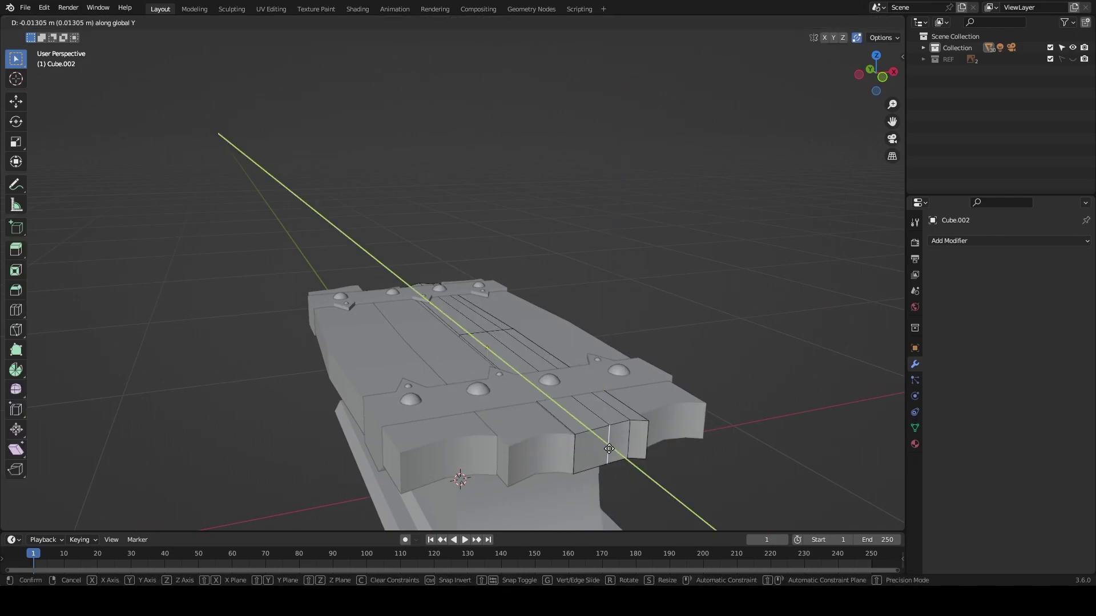
Step: On the neighbouring plank, move the front-end edge loop along X
left_click(540, 460)
key("ctrl+Tab")
left_click(536, 383)
middle_click_drag(536, 383, 607, 350)
left_click(635, 414, "alt")
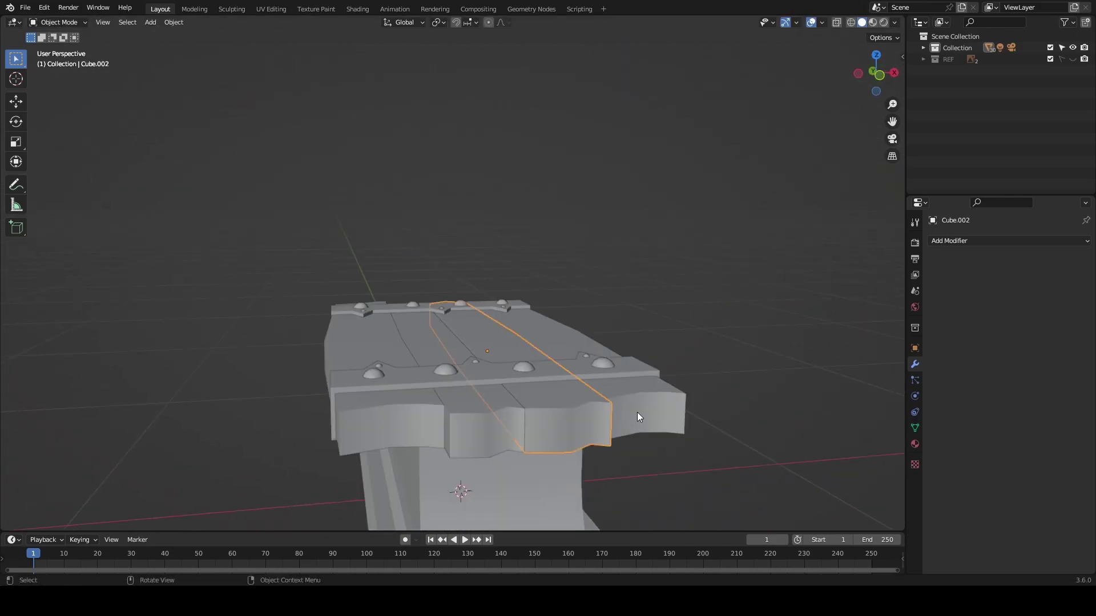
key("g")
key("x")
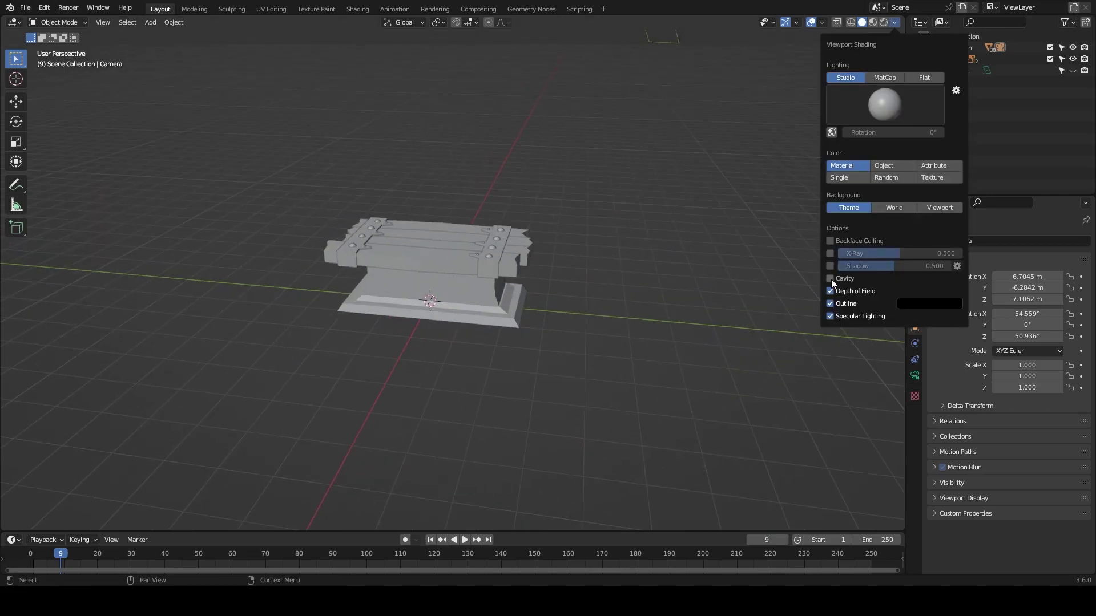
Step: Enable Cavity and MatCap lighting in viewport shading, then orbit around the chest
left_click(894, 22)
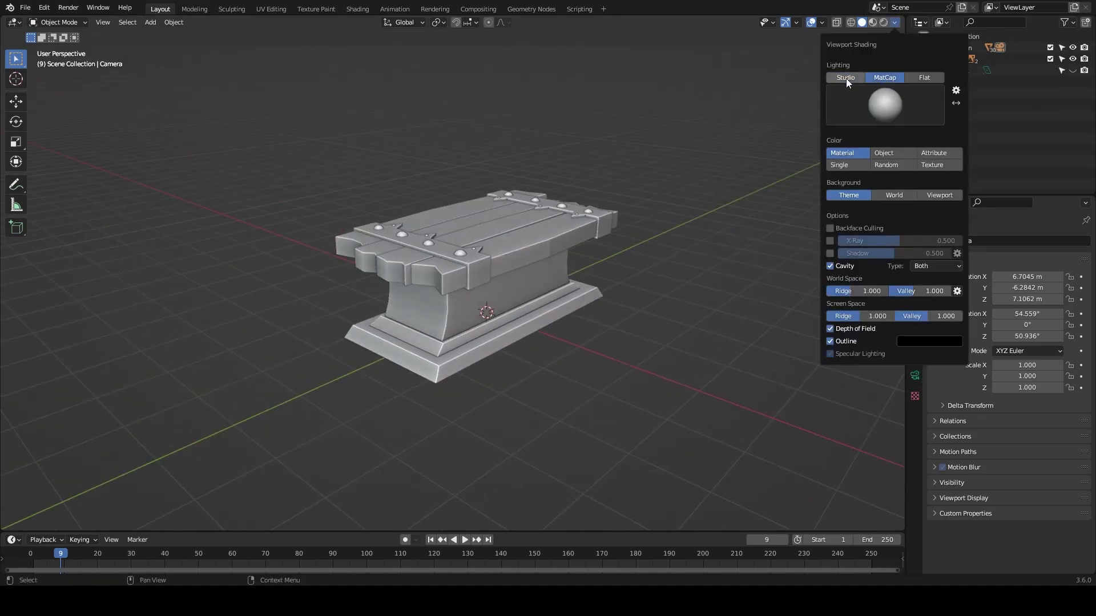
left_click(907, 78)
mouse_move(687, 156)
middle_mouse_down()
mouse_move(751, 165)
mouse_move(836, 22)
middle_mouse_up()
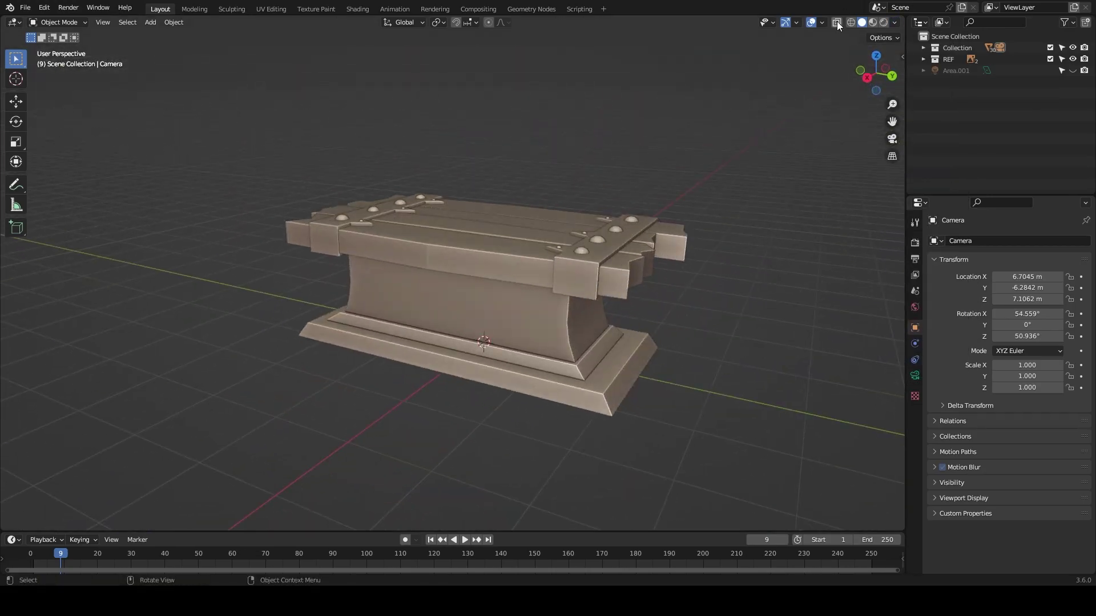
mouse_move(895, 118)
middle_mouse_down()
mouse_move(540, 134)
mouse_move(580, 143)
middle_mouse_up()
middle_click_drag(852, 143, 717, 130)
middle_click_drag(890, 135, 816, 134)
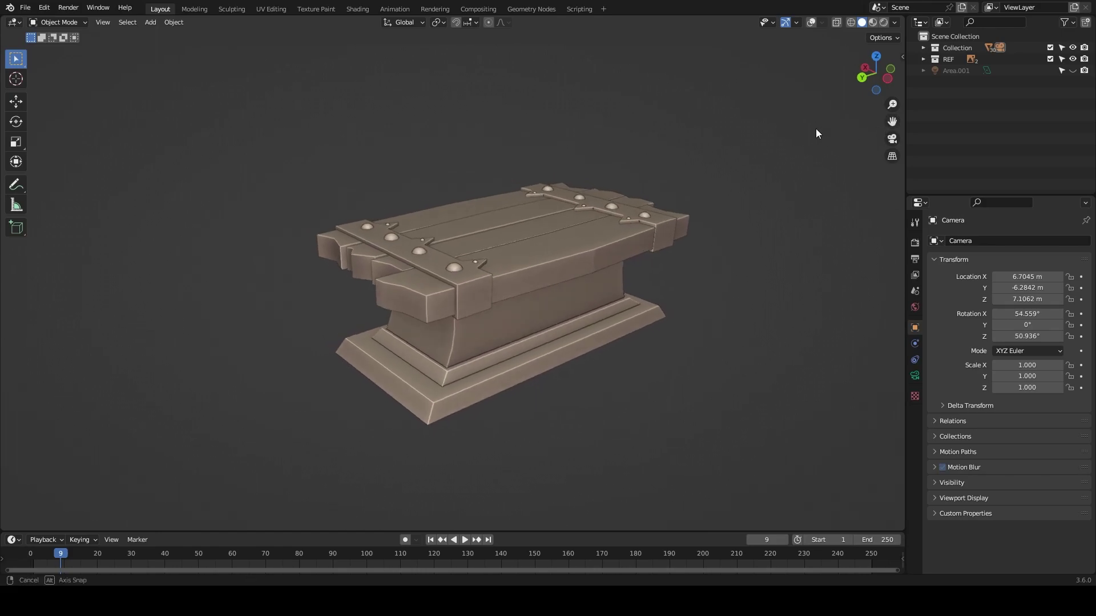
left_click(821, 23)
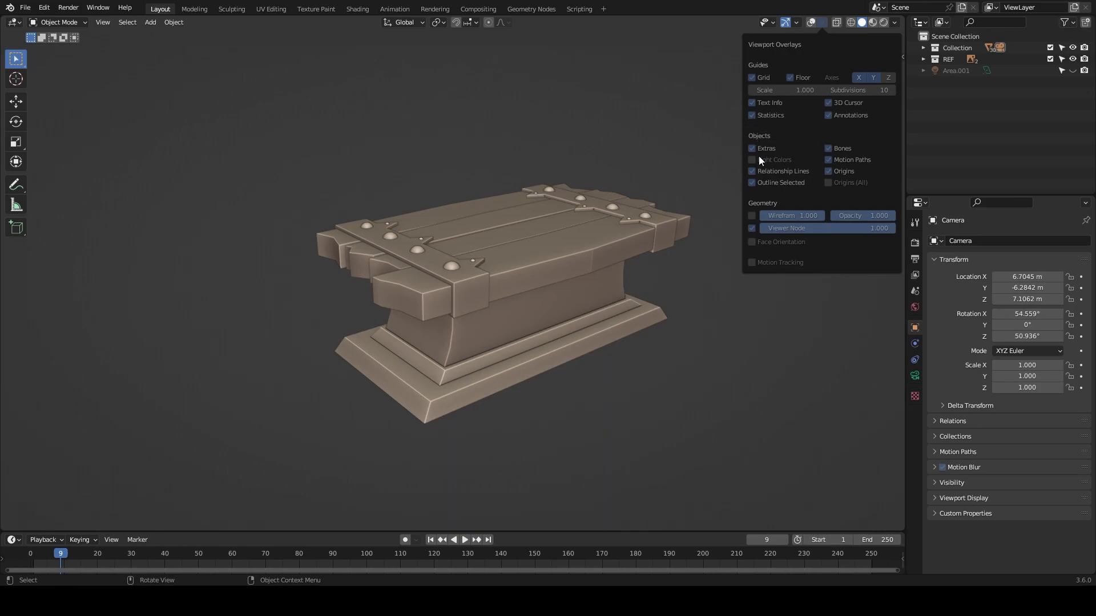
left_click(784, 25)
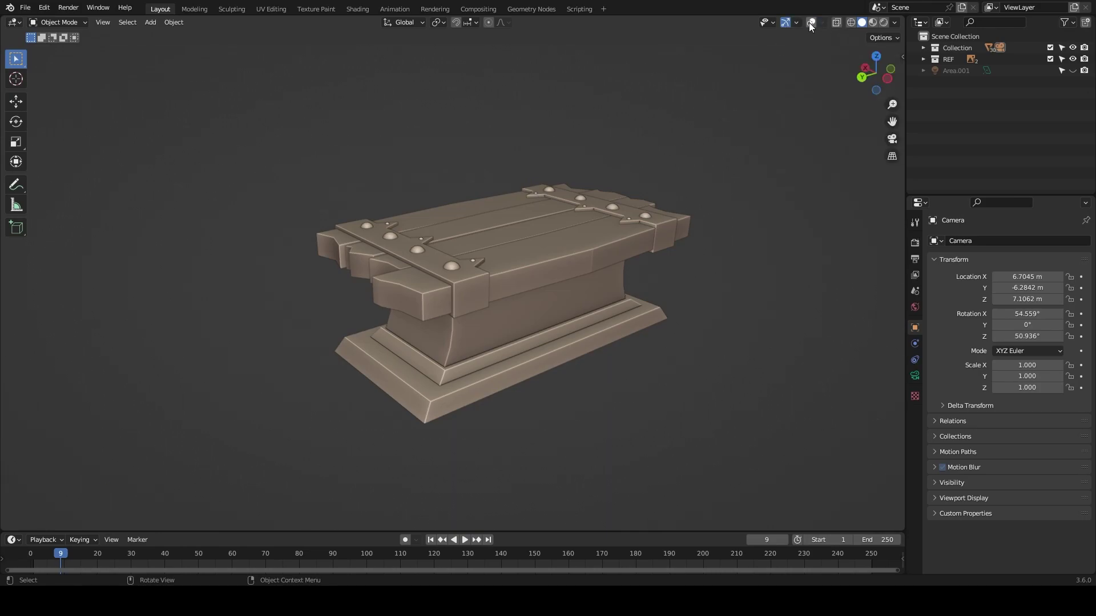
left_click(809, 22)
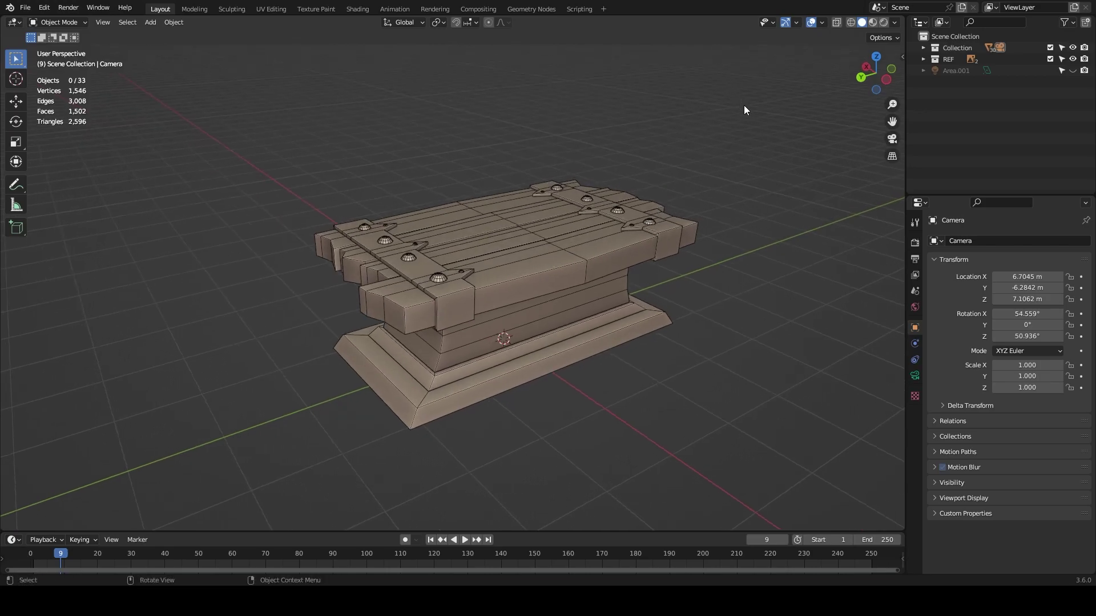
mouse_move(744, 105)
middle_mouse_down()
mouse_move(644, 133)
mouse_move(604, 104)
mouse_move(662, 128)
mouse_move(771, 125)
mouse_move(834, 82)
middle_mouse_up()
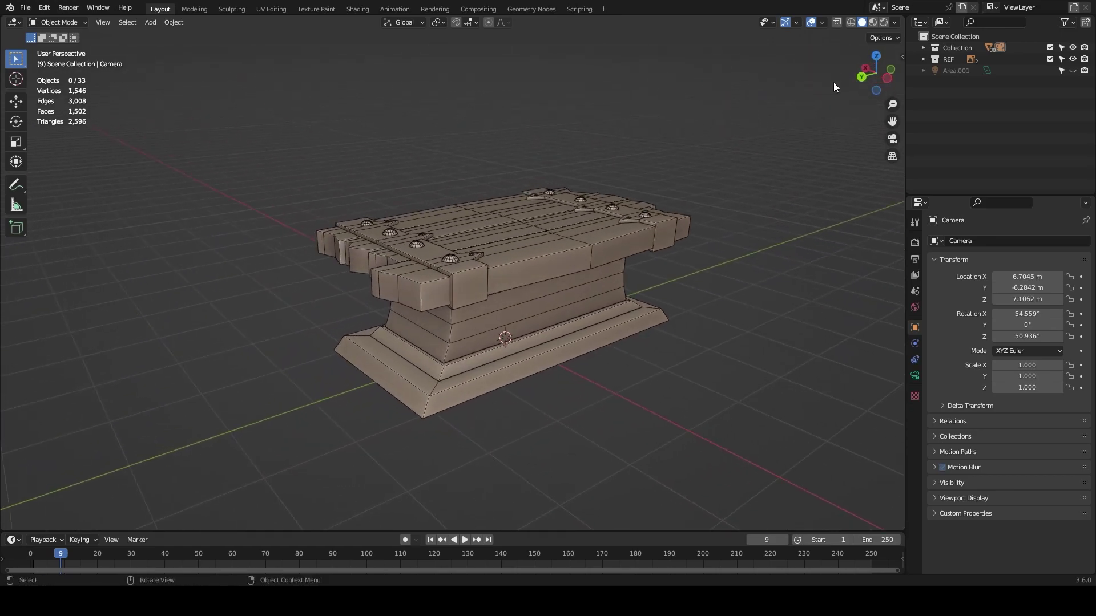
left_click(812, 23)
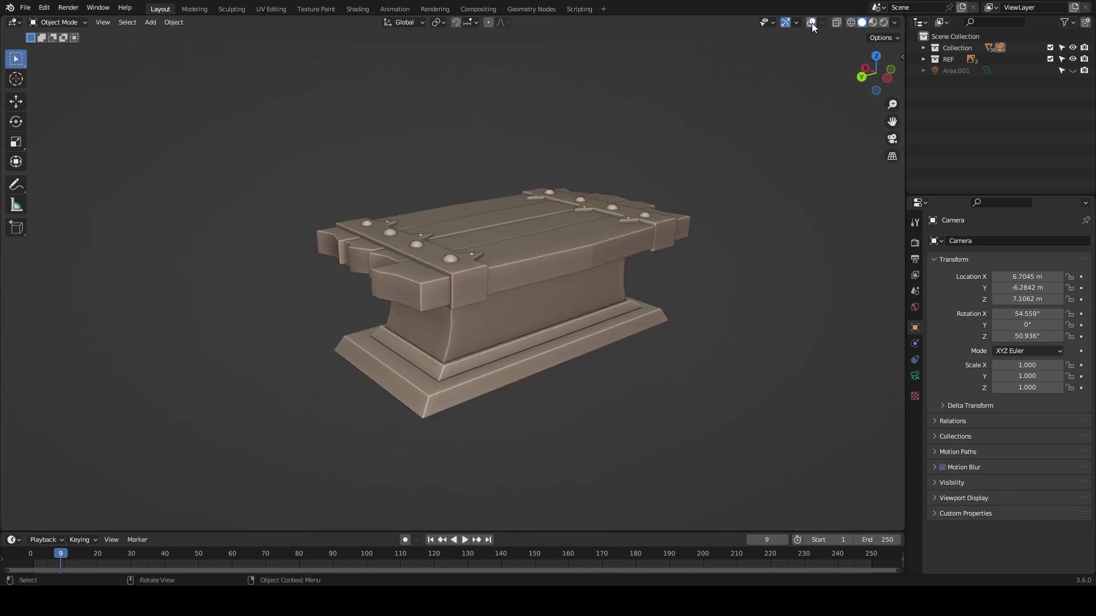
mouse_move(683, 97)
middle_mouse_down()
mouse_move(685, 115)
mouse_move(624, 107)
middle_mouse_up()
middle_click_drag(777, 111, 768, 121)
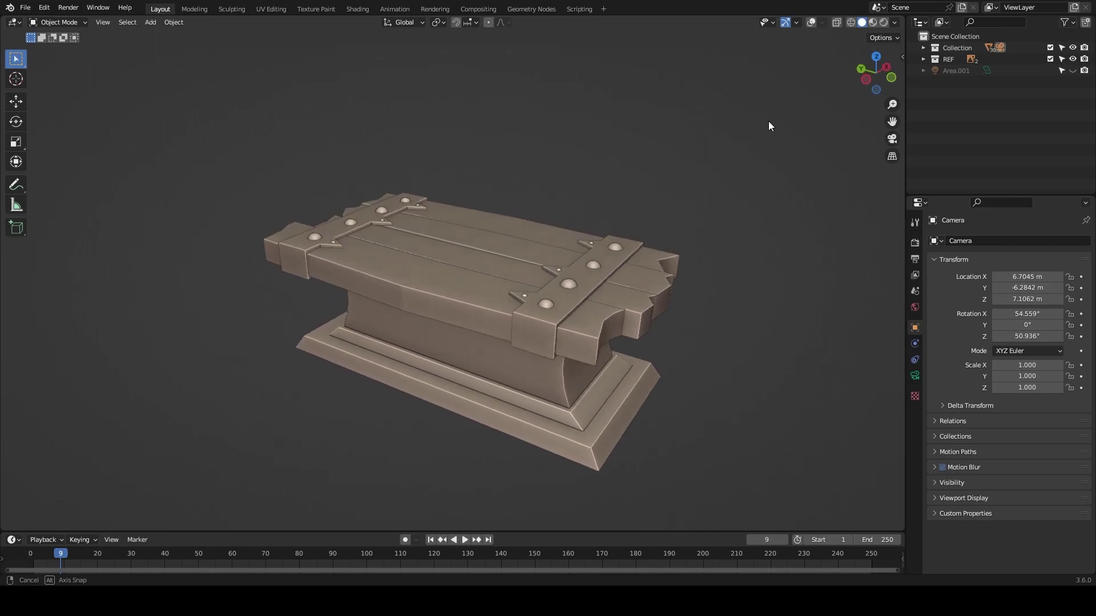
scroll(751, 121, "up", 1)
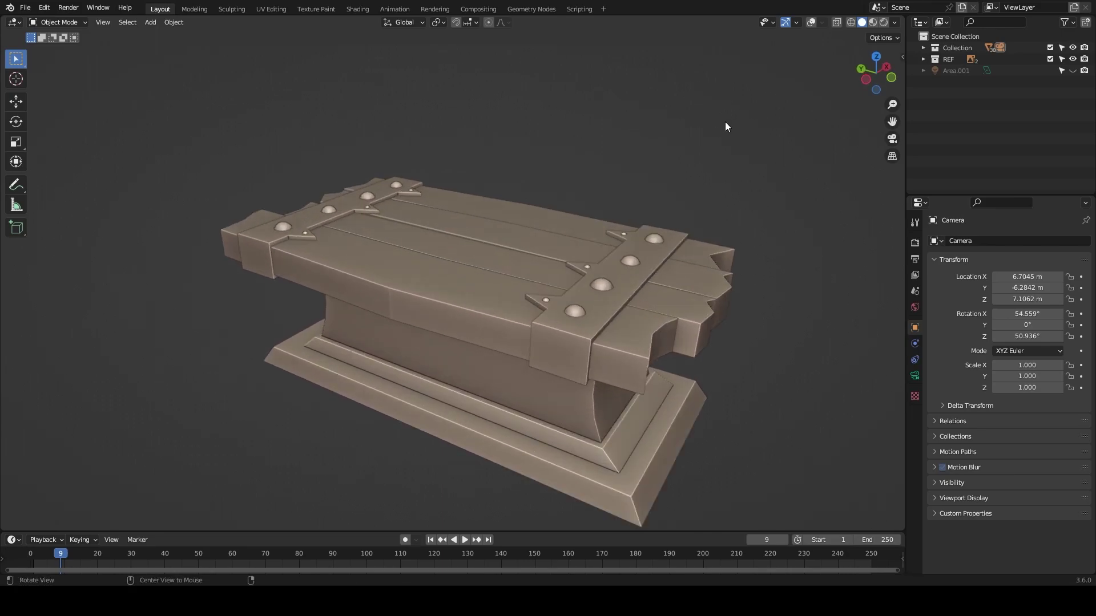
scroll(725, 122, "up", 1)
mouse_move(729, 140)
middle_mouse_down()
mouse_move(677, 139)
mouse_move(816, 56)
mouse_move(706, 107)
mouse_move(533, 107)
mouse_move(602, 151)
mouse_move(563, 112)
mouse_move(555, 74)
mouse_move(425, 150)
mouse_move(360, 160)
middle_mouse_up()
left_click(850, 22)
left_click(861, 23)
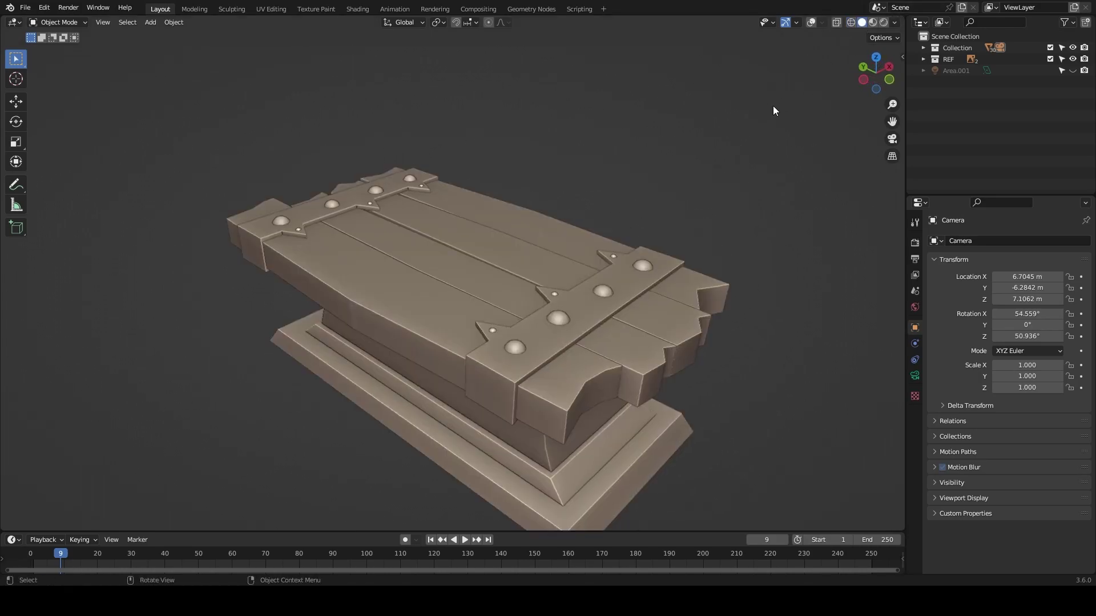
left_click(871, 24)
mouse_move(845, 43)
middle_mouse_down()
mouse_move(732, 62)
mouse_move(709, 512)
mouse_move(706, 497)
mouse_move(734, 513)
mouse_move(761, 509)
mouse_move(766, 49)
mouse_move(761, 59)
middle_mouse_up()
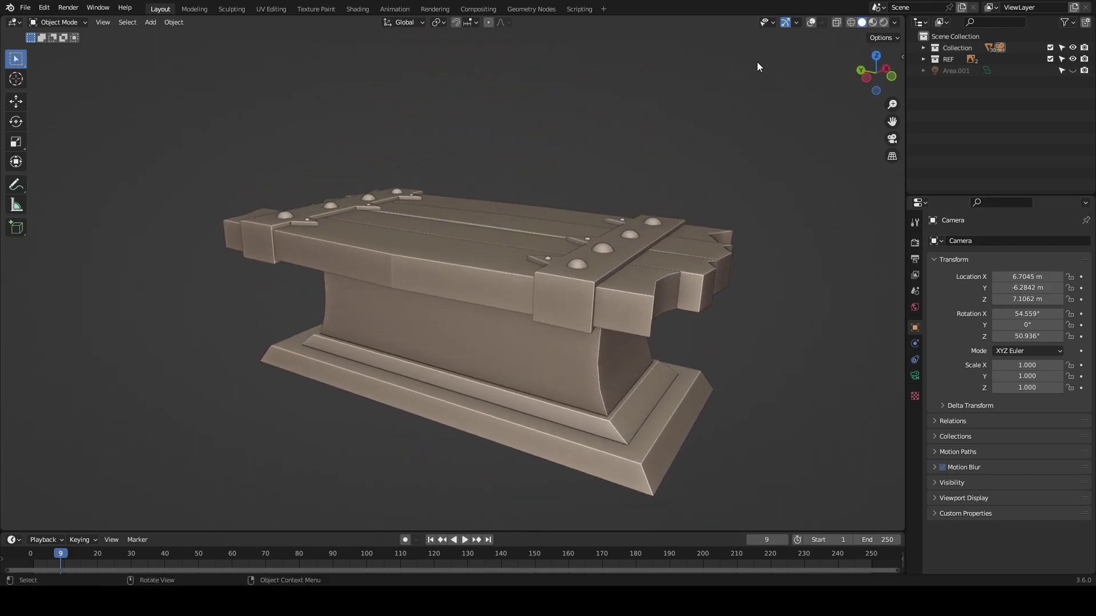
left_click(866, 78)
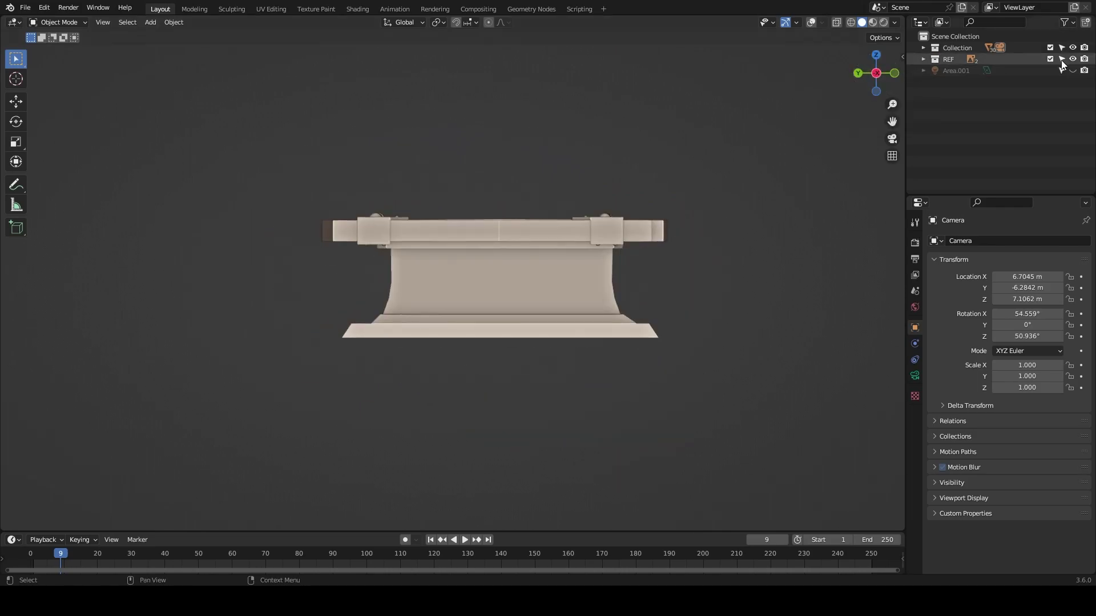
left_click_drag(878, 89, 676, 115)
mouse_move(892, 121)
left_mouse_down()
mouse_move(913, 97)
mouse_move(721, 152)
left_mouse_up()
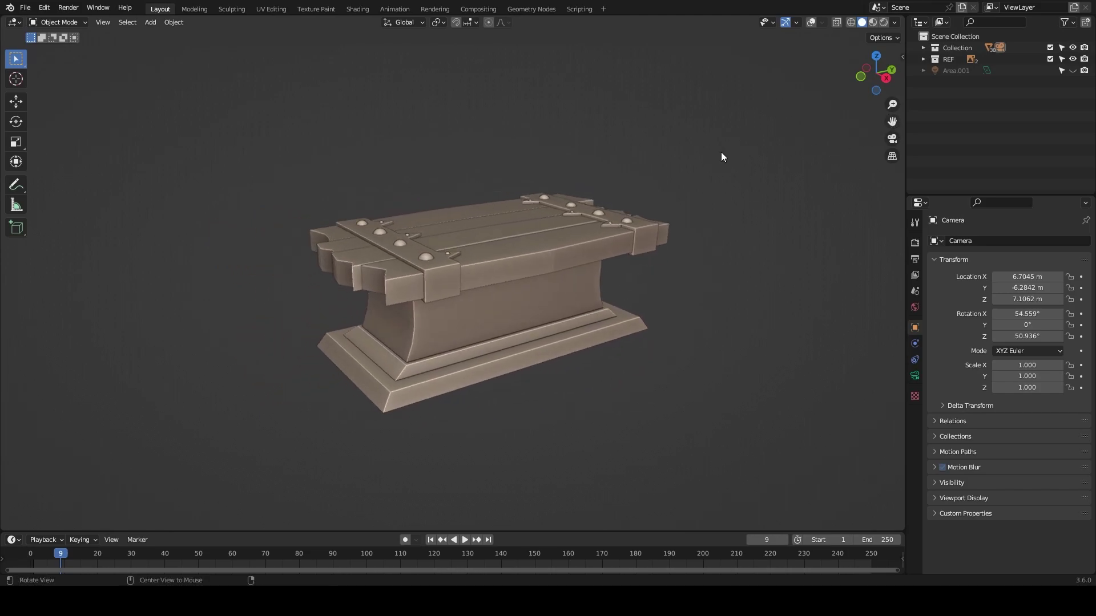
scroll(707, 161, "up", 3)
left_click_drag(892, 122, 931, 101)
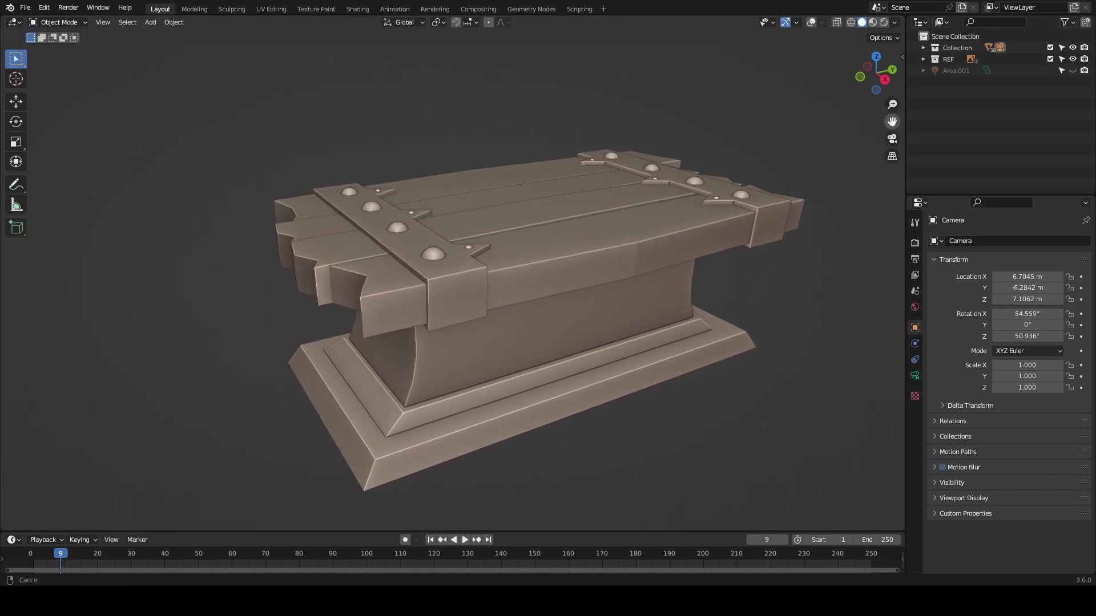
middle_click_drag(766, 123, 759, 119)
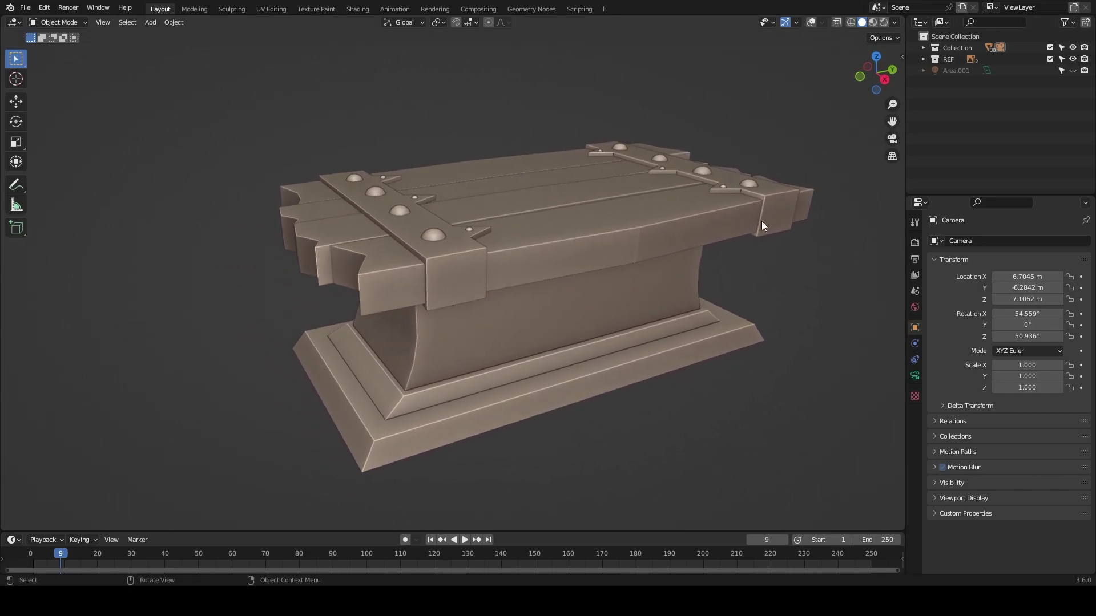
left_click_drag(886, 121, 881, 120)
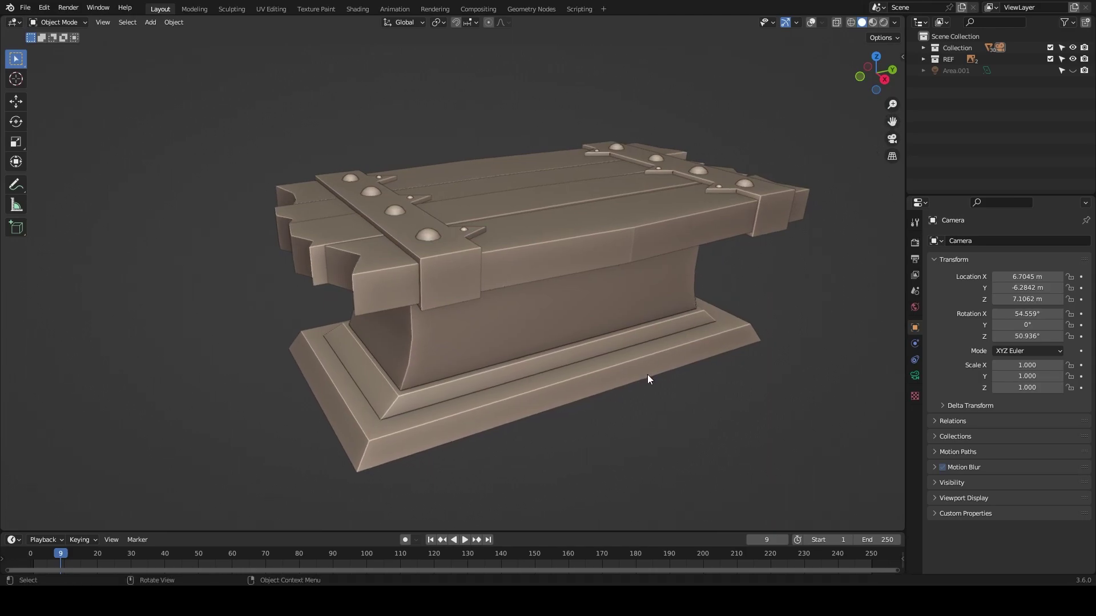